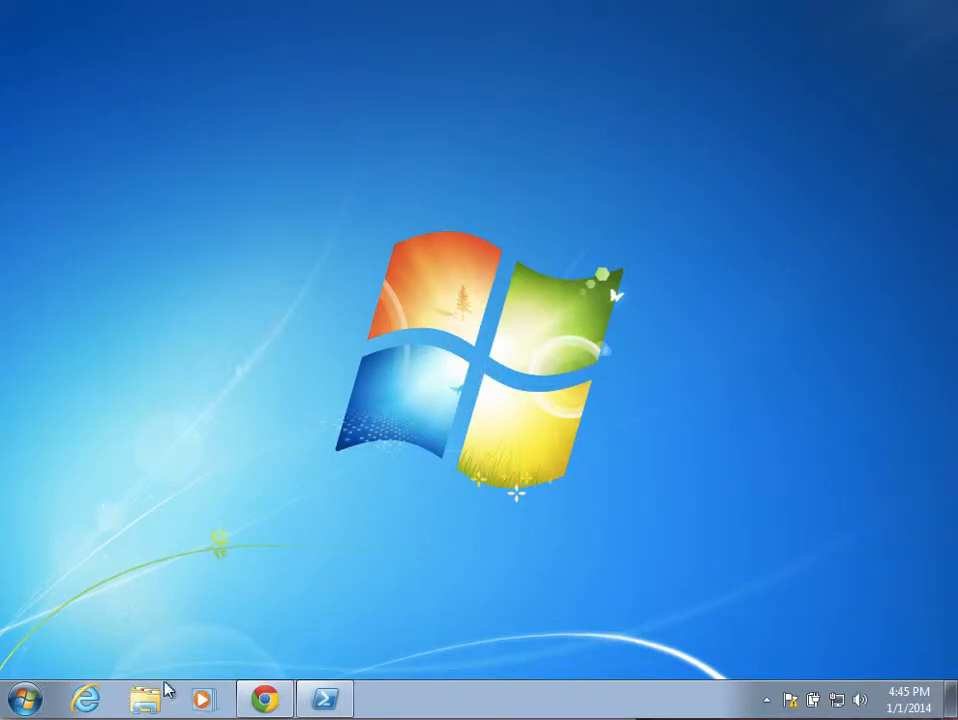
# Step: Browse to Local Disk (C:) in Explorer and create a new folder named Agilex there
pyautogui.click(145, 697)
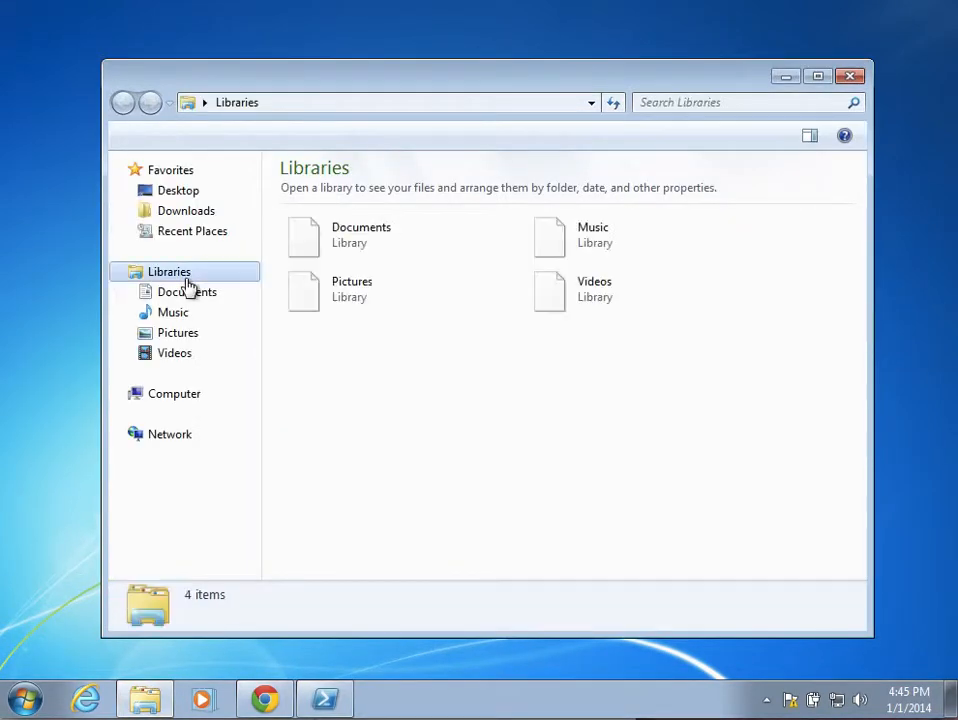
pyautogui.click(173, 396)
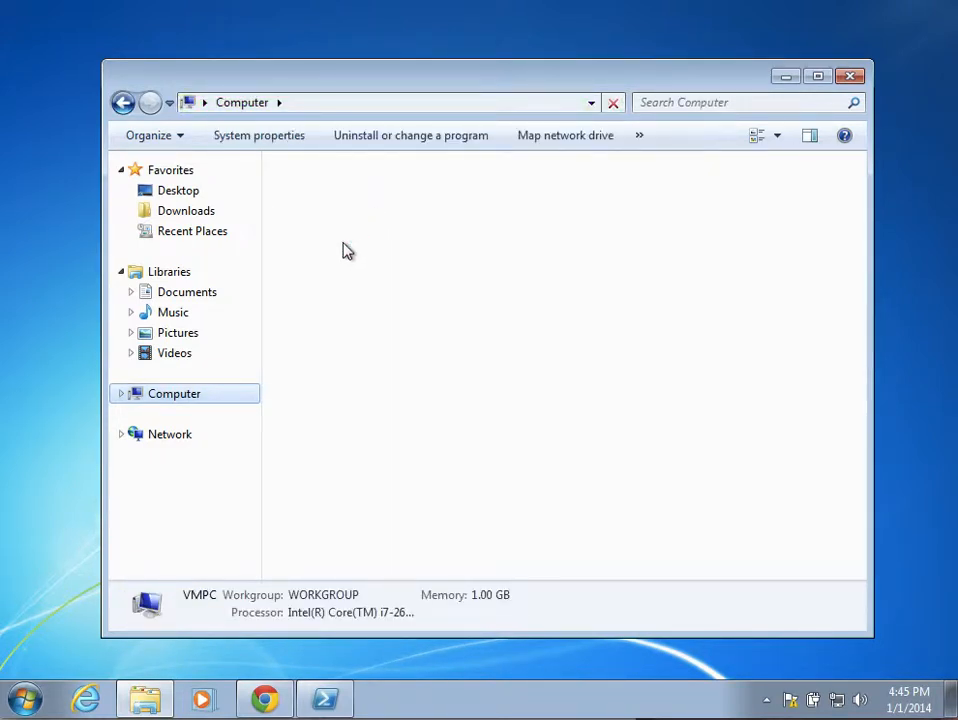
pyautogui.click(357, 220)
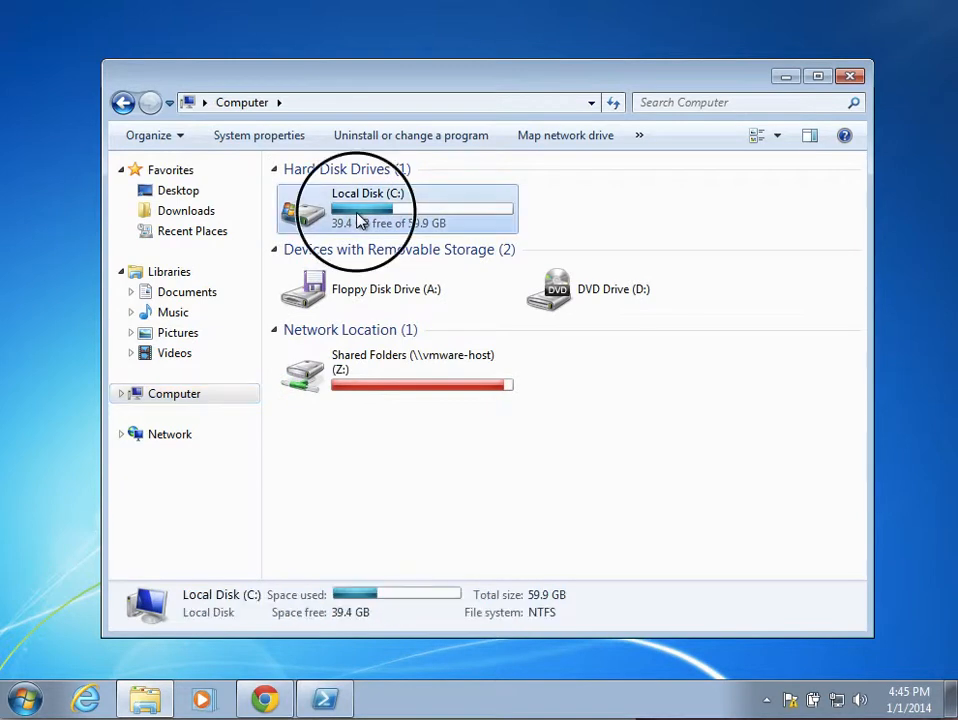
pyautogui.doubleClick(357, 214)
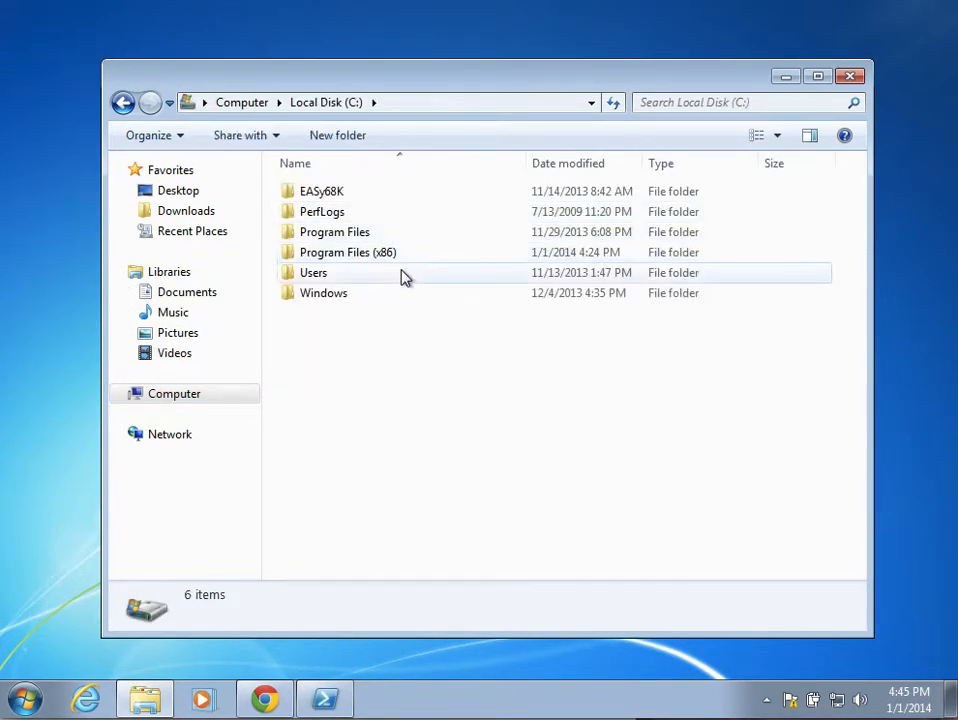
pyautogui.click(340, 137)
pyautogui.write('A')
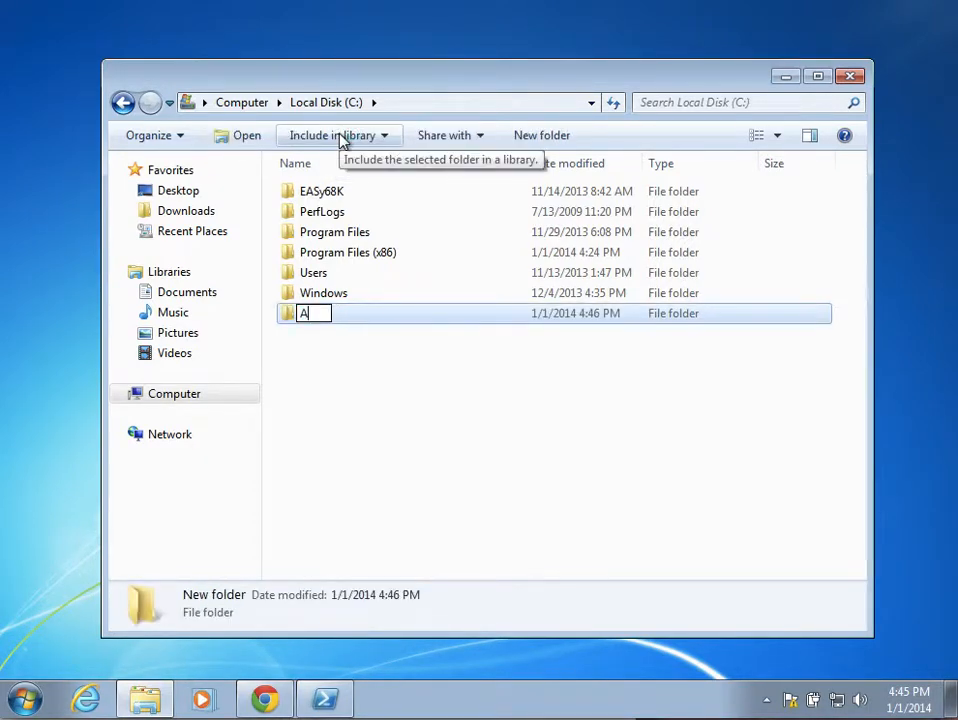
pyautogui.write('gilex')
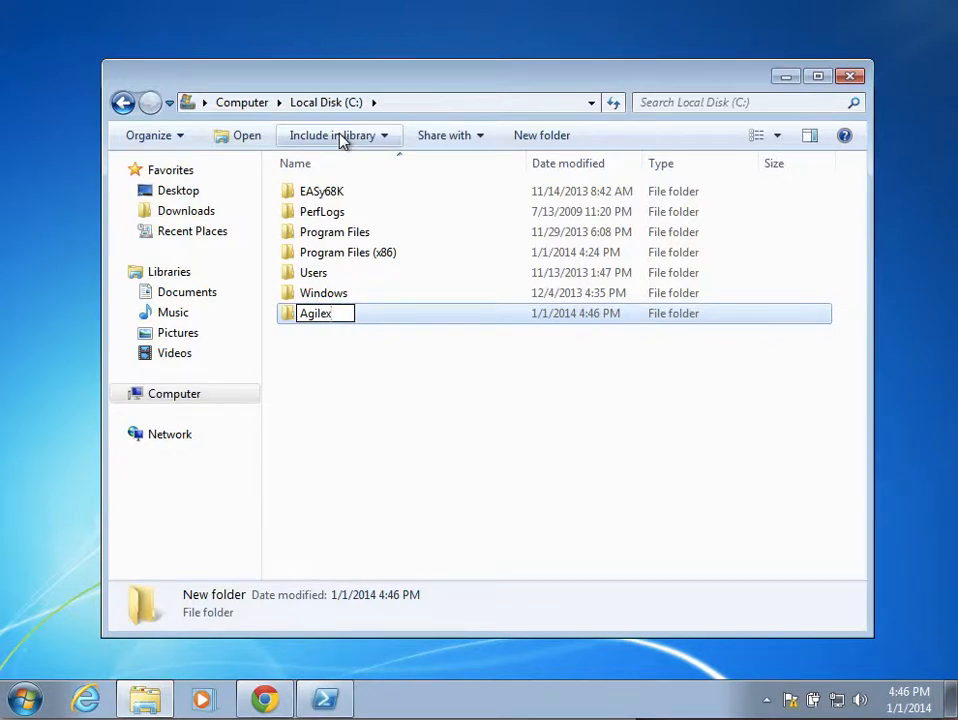
pyautogui.press('Return')
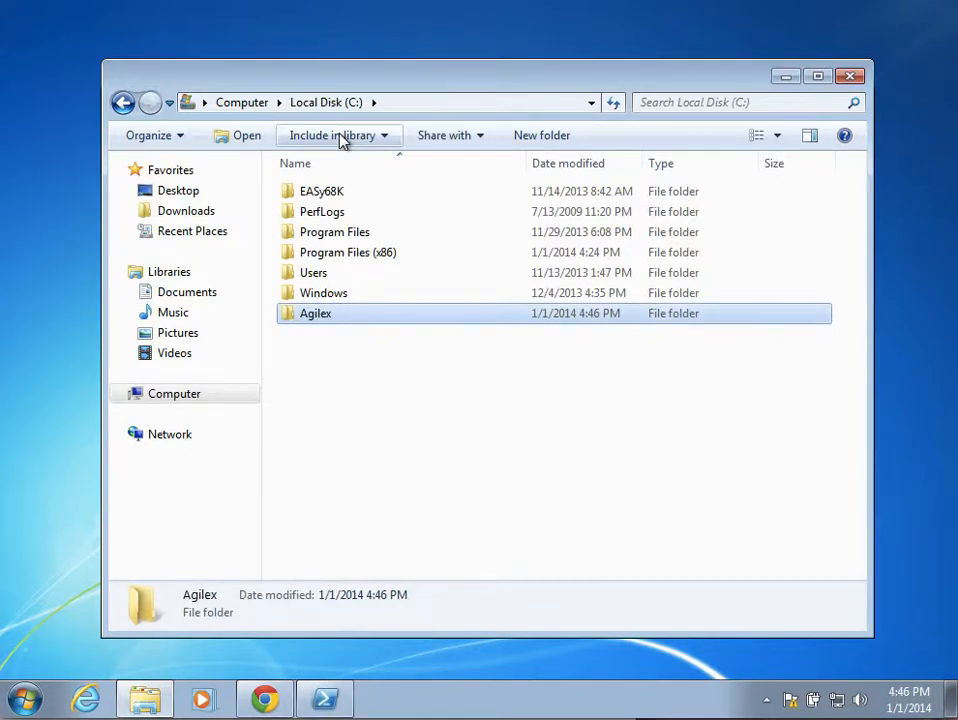
pyautogui.click(368, 421)
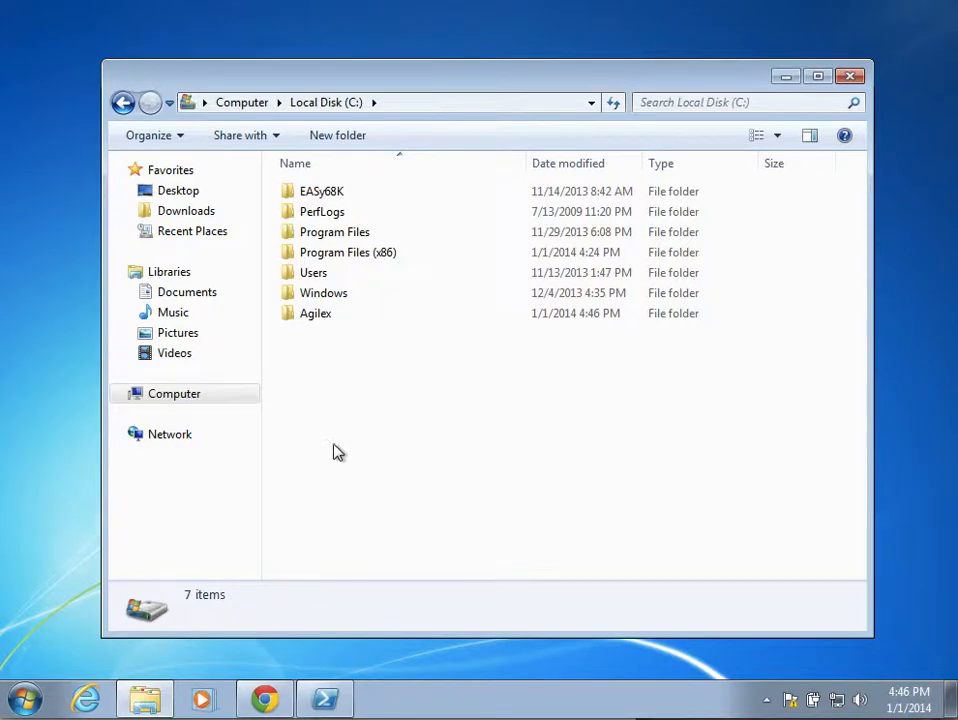
# Step: Sign in to GitHub in Chrome with the account's username and password
pyautogui.click(265, 700)
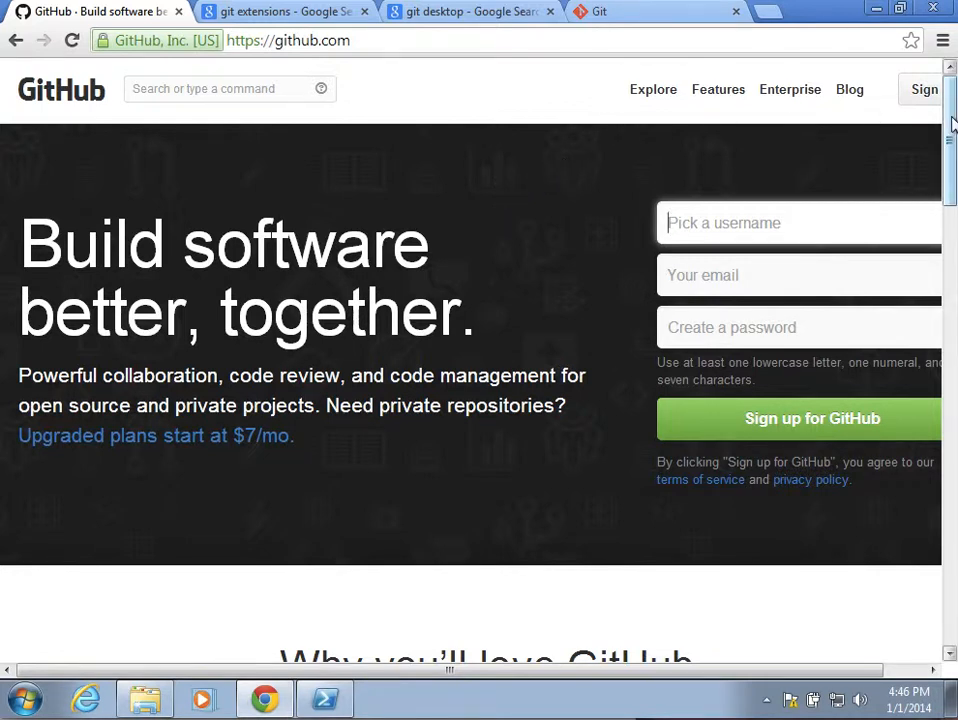
pyautogui.click(924, 97)
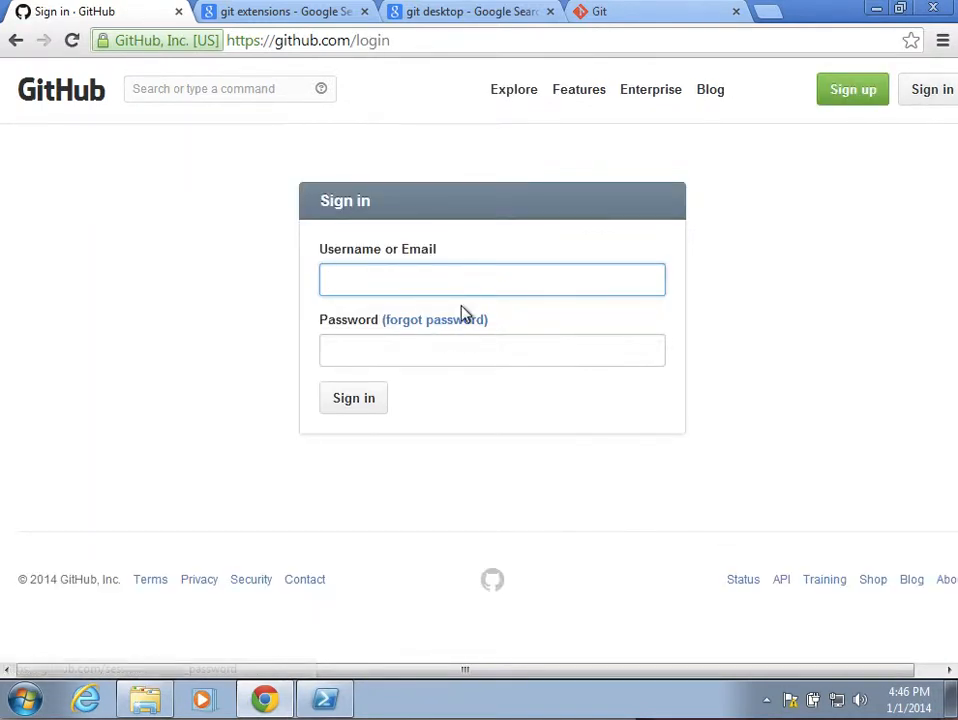
pyautogui.write('theswi')
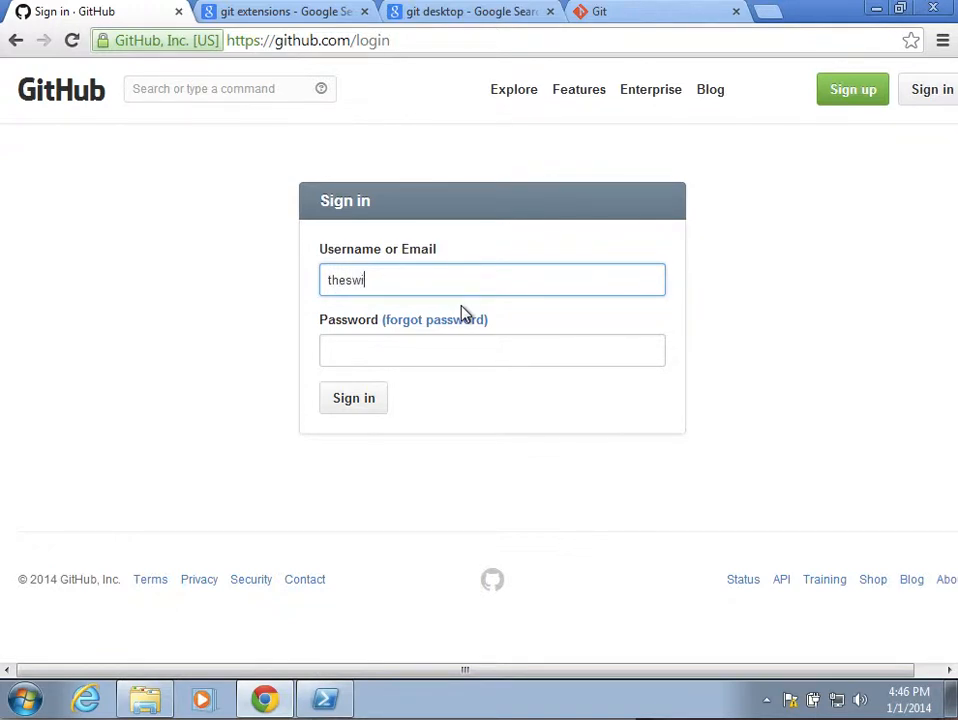
pyautogui.write('mmingfrog')
pyautogui.press('Tab')
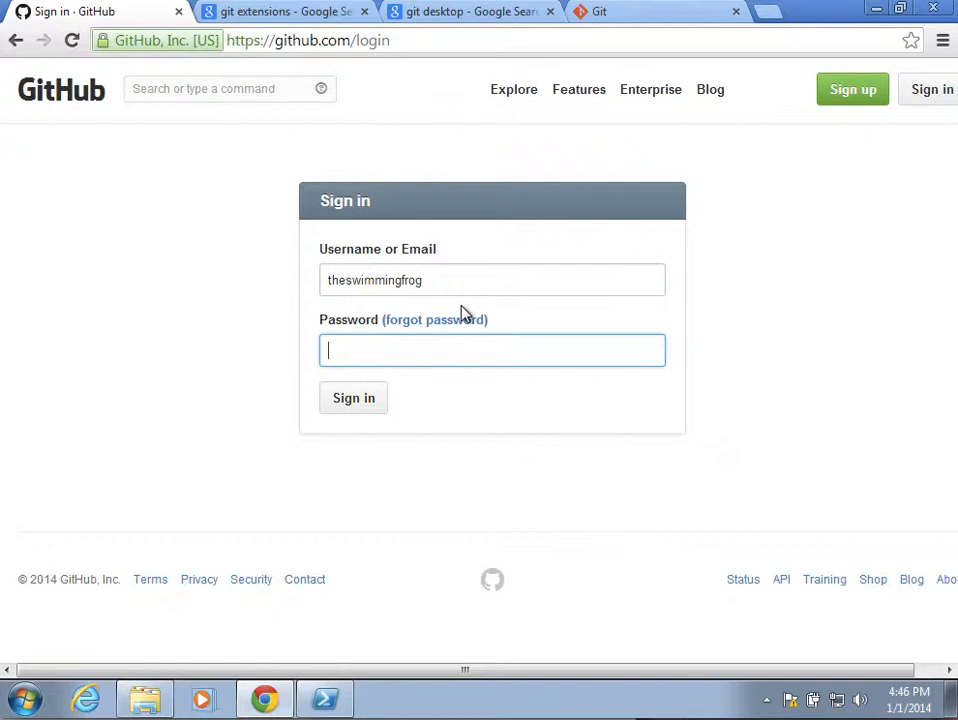
pyautogui.write('********')
pyautogui.click(366, 404)
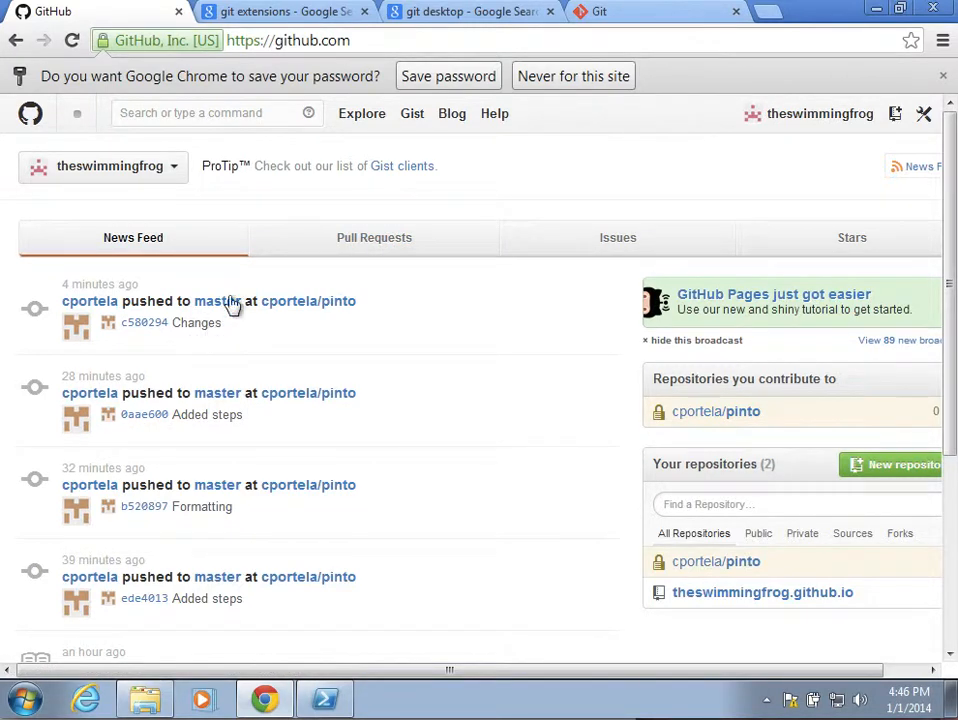
# Step: Load the original owner's pinto repository by appending its /owner/pinto path to github.com
pyautogui.click(382, 46)
pyautogui.click(383, 46)
pyautogui.write('/')
pyautogui.write('cpo')
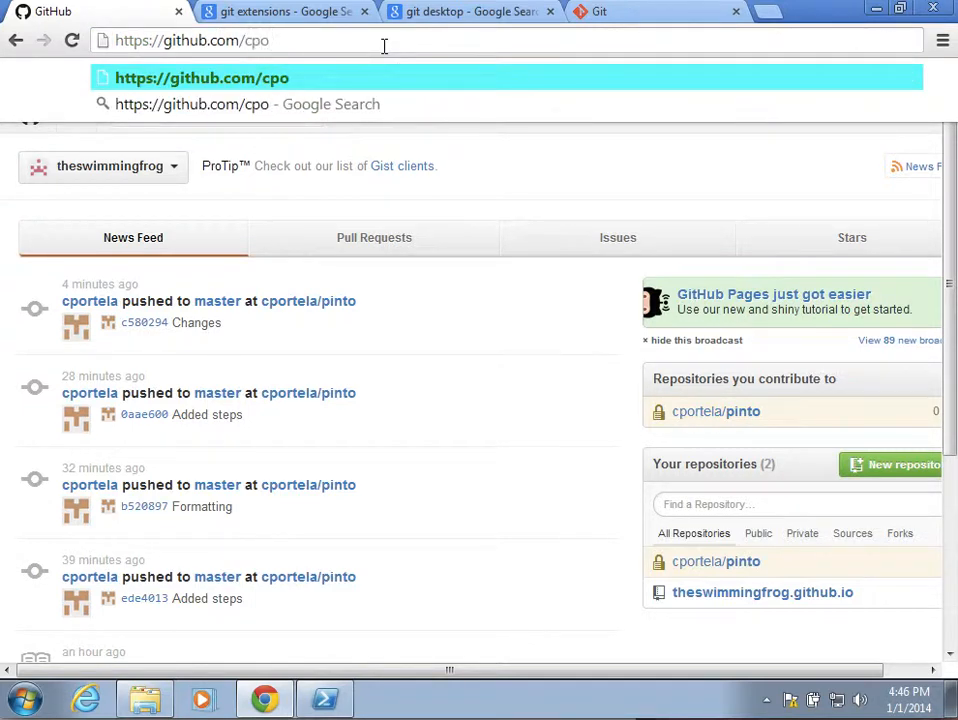
pyautogui.write('rtela/')
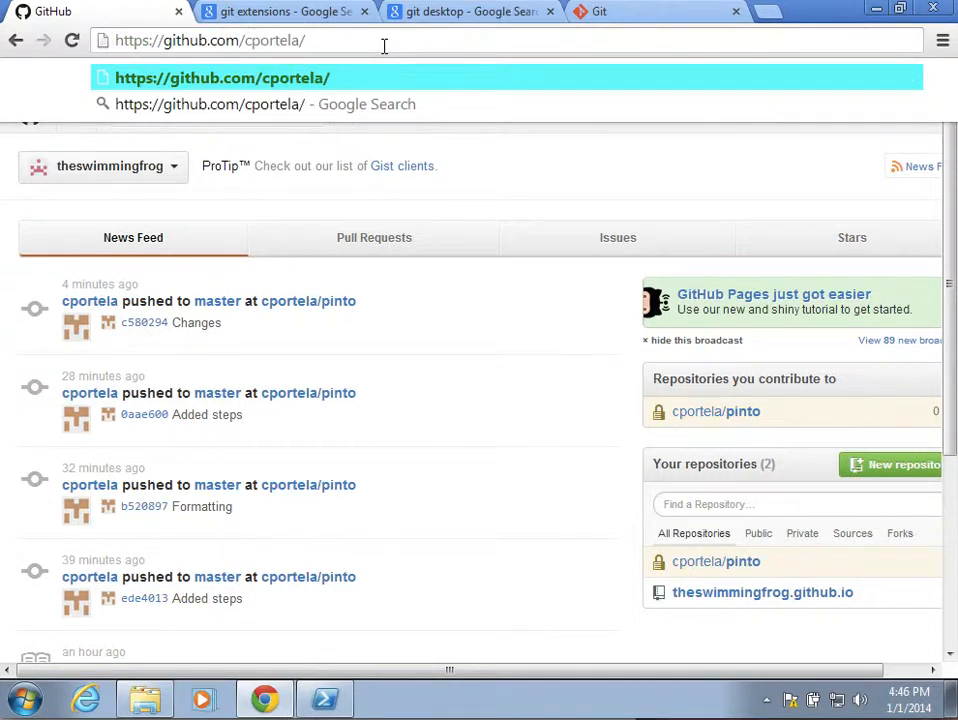
pyautogui.write('pinto')
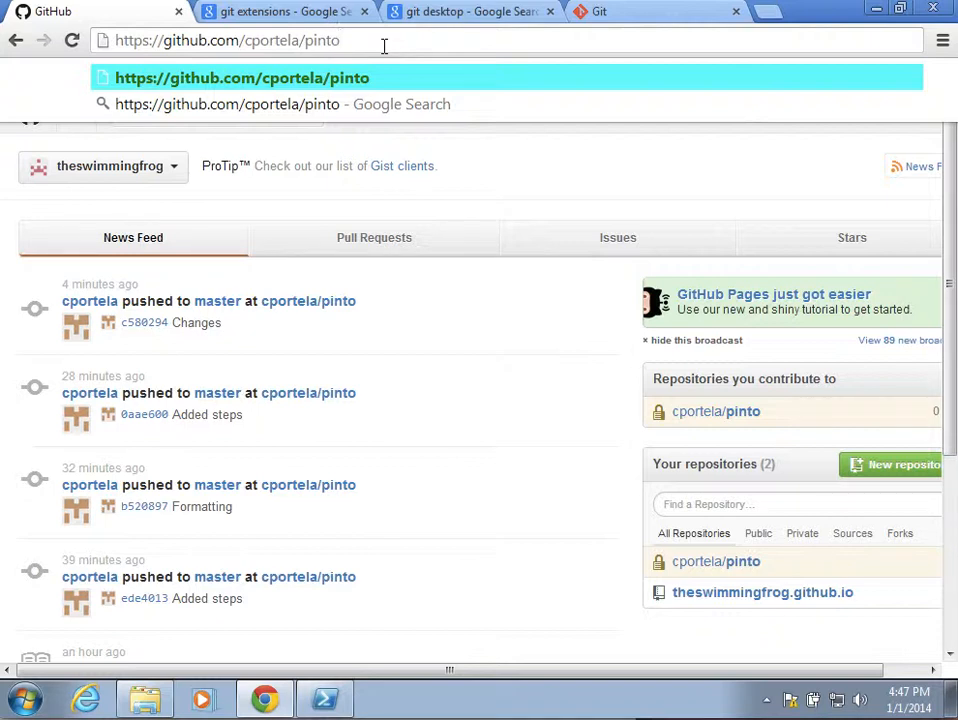
pyautogui.press('Return')
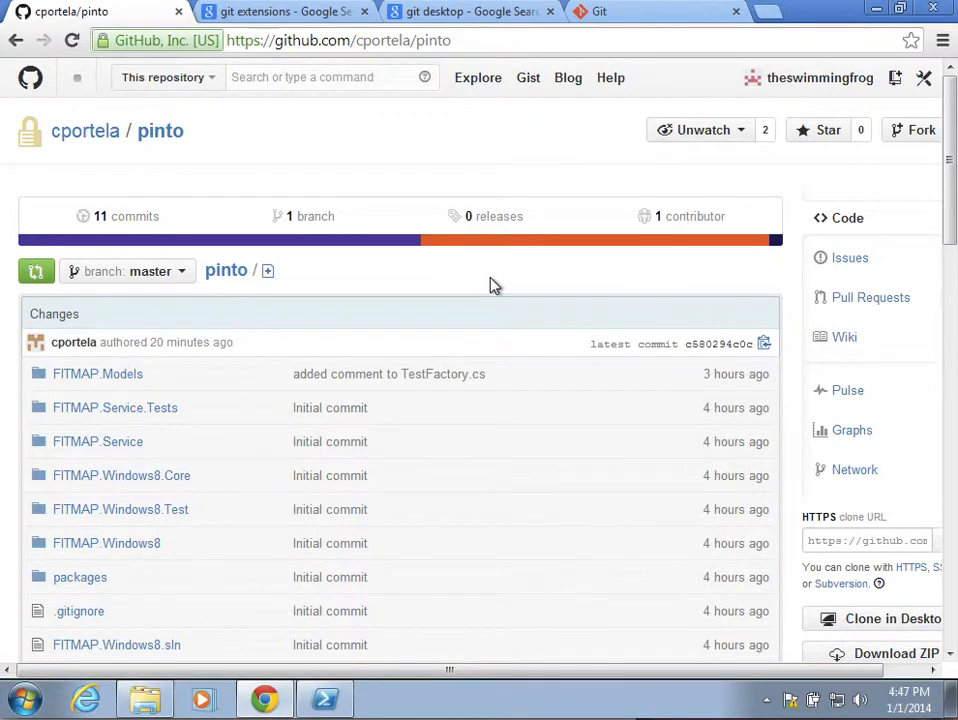
pyautogui.scroll(-8, 492, 286)
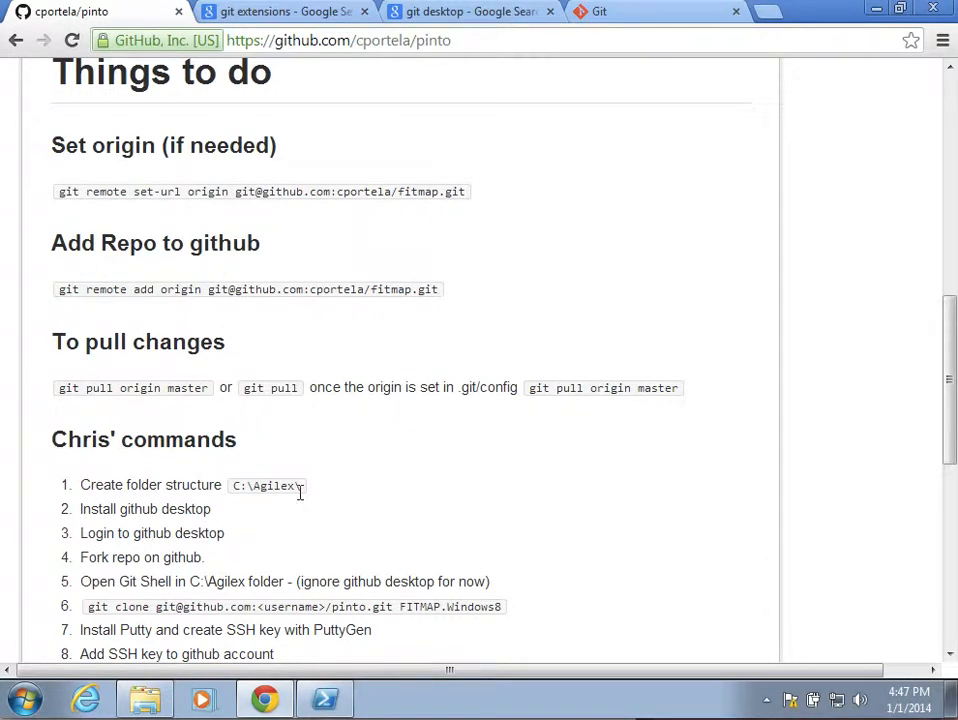
pyautogui.scroll(-2, 299, 493)
pyautogui.scroll(-2, 430, 381)
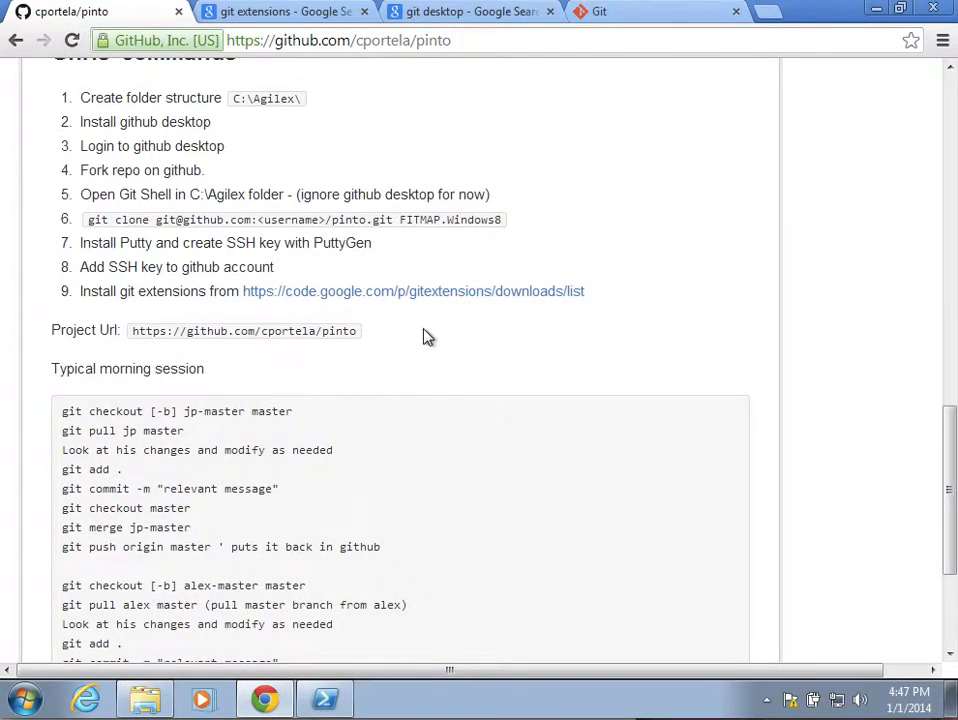
pyautogui.scroll(1, 425, 337)
pyautogui.scroll(15, 447, 240)
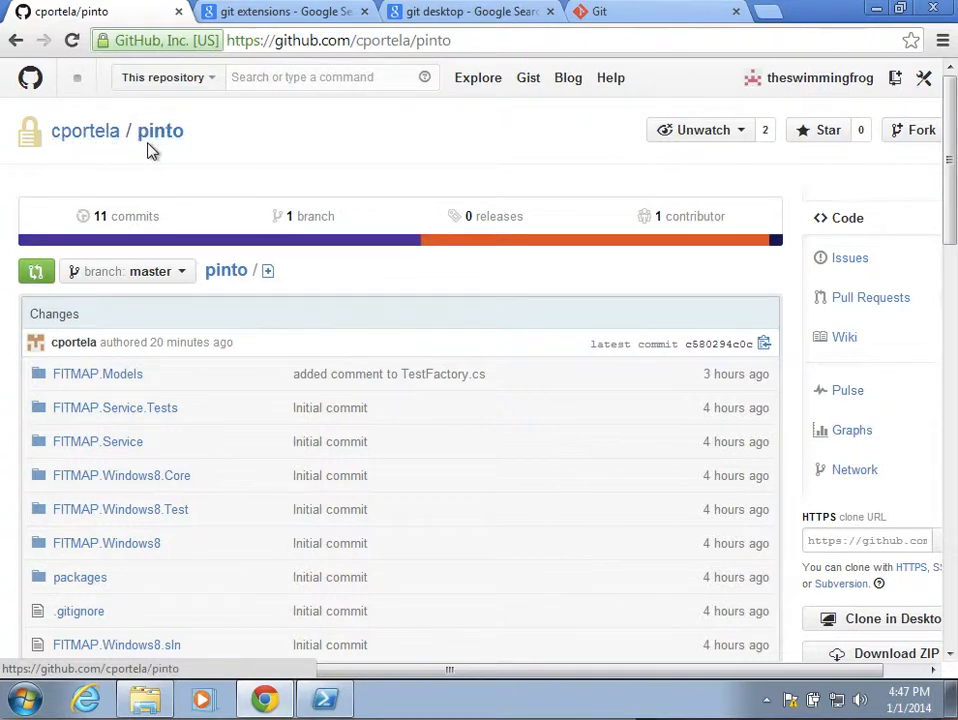
# Step: Fork pinto into the account, dismiss the description form, and briefly check the original repository
pyautogui.click(914, 134)
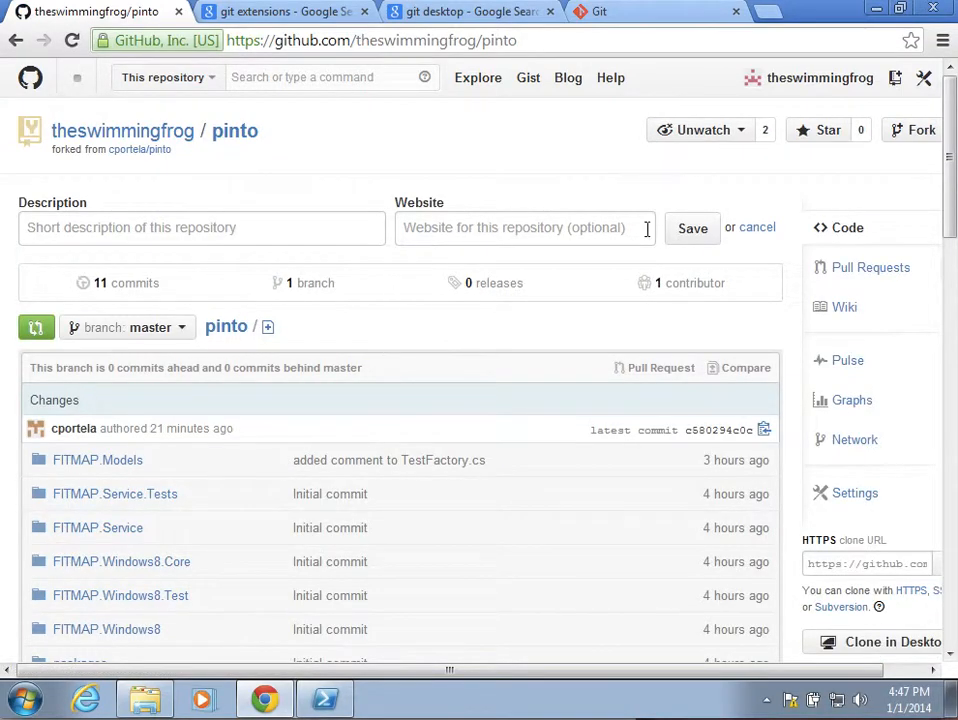
pyautogui.click(757, 229)
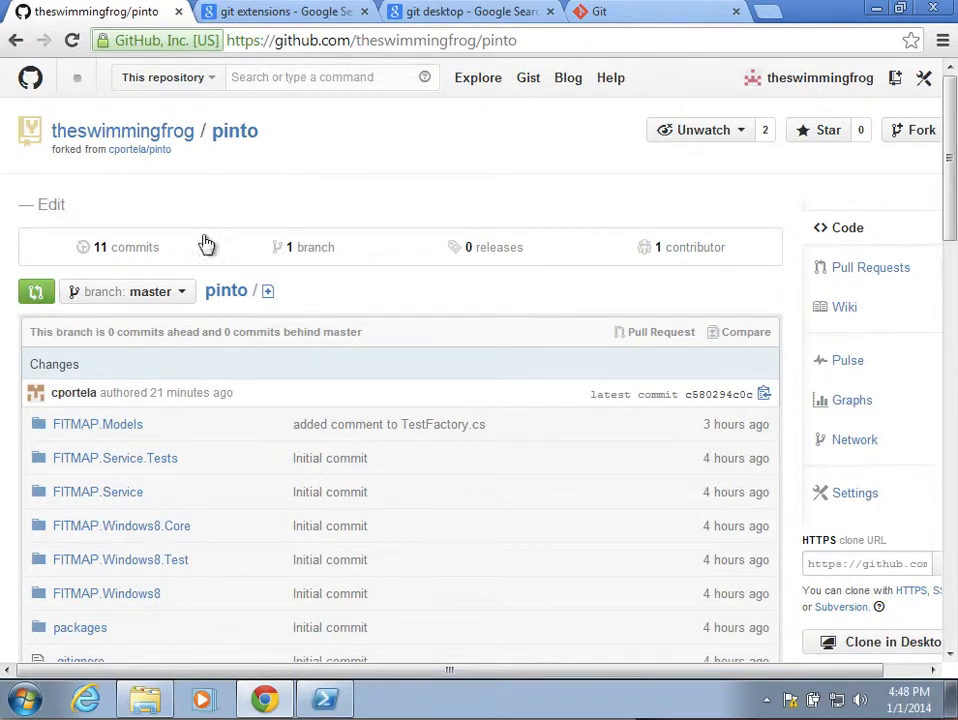
pyautogui.click(140, 152)
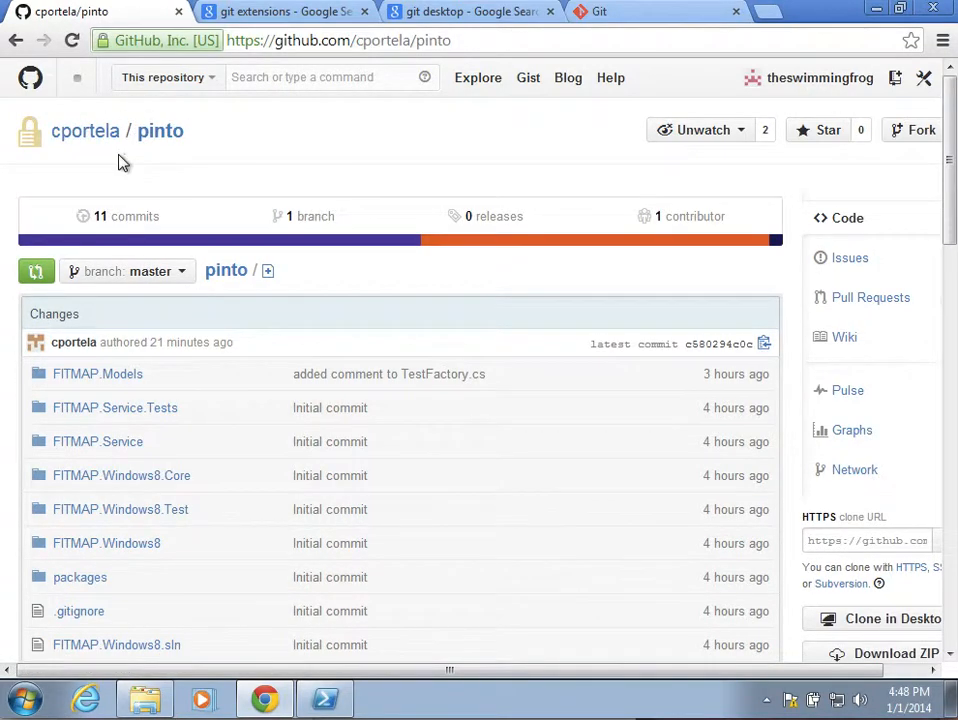
pyautogui.click(16, 40)
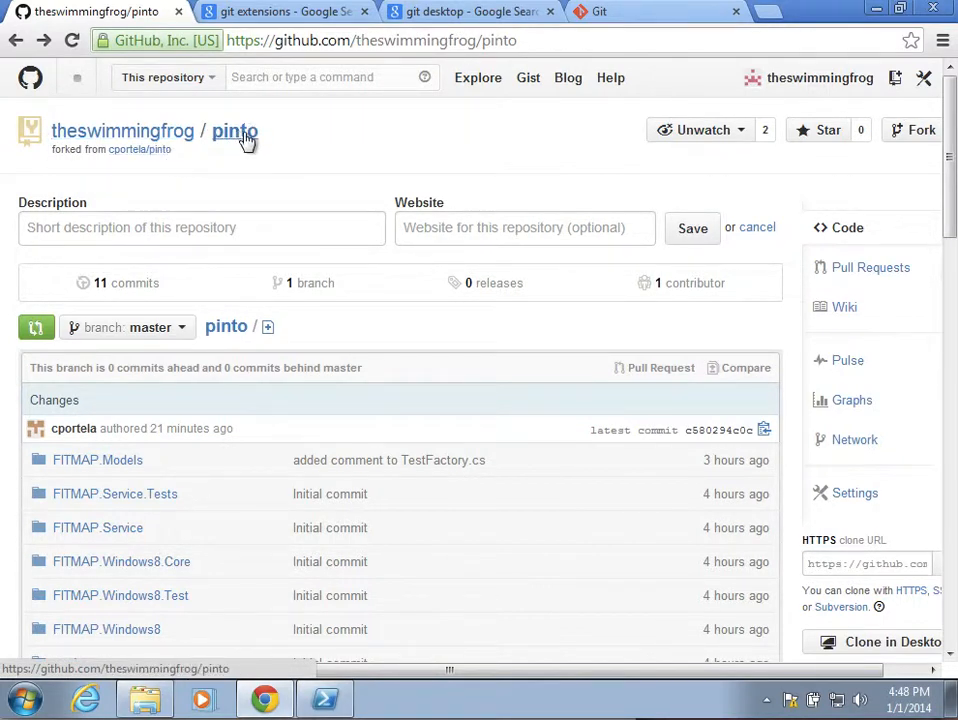
# Step: Scroll through the forked pinto repository's README, dismissing the description form again
pyautogui.scroll(-1, 421, 177)
pyautogui.scroll(1, 421, 177)
pyautogui.click(758, 227)
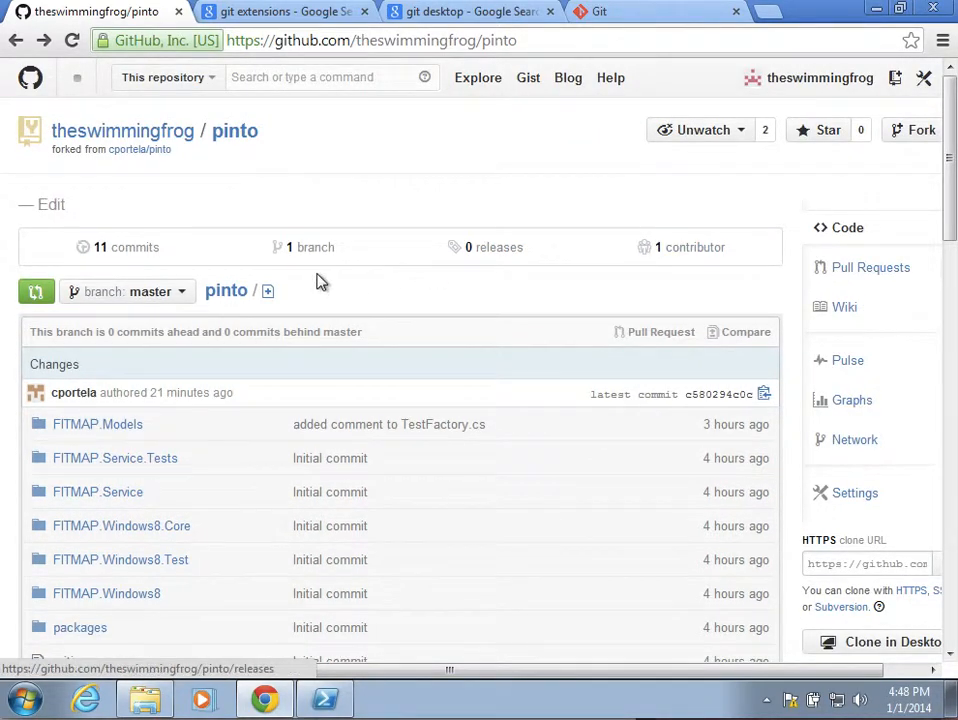
pyautogui.scroll(-1, 316, 280)
pyautogui.scroll(-4, 316, 278)
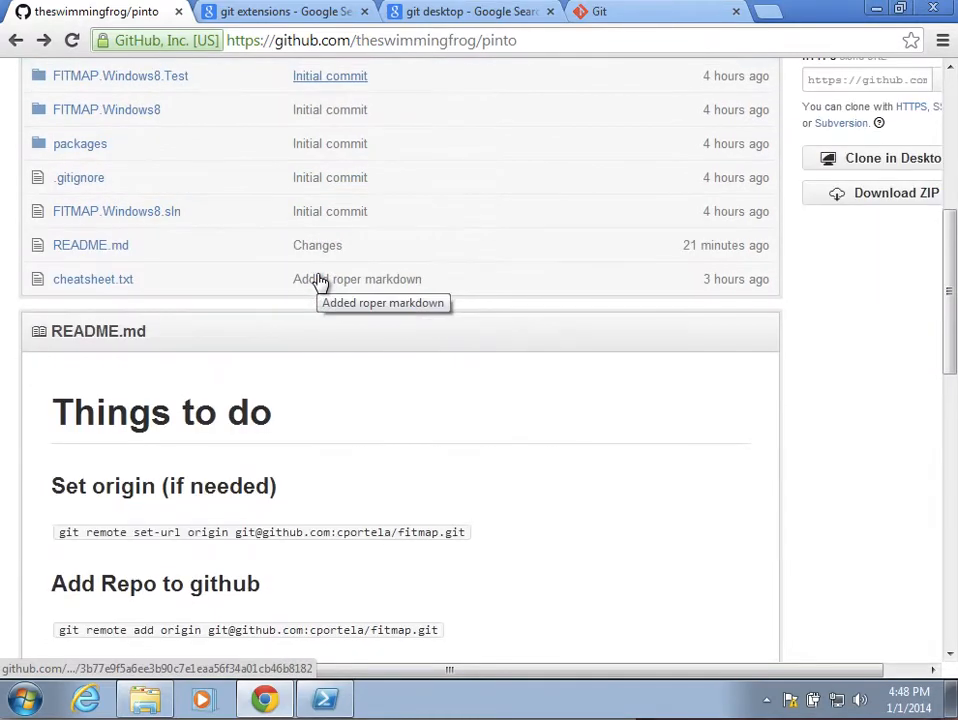
pyautogui.scroll(-1, 316, 391)
pyautogui.scroll(-9, 314, 310)
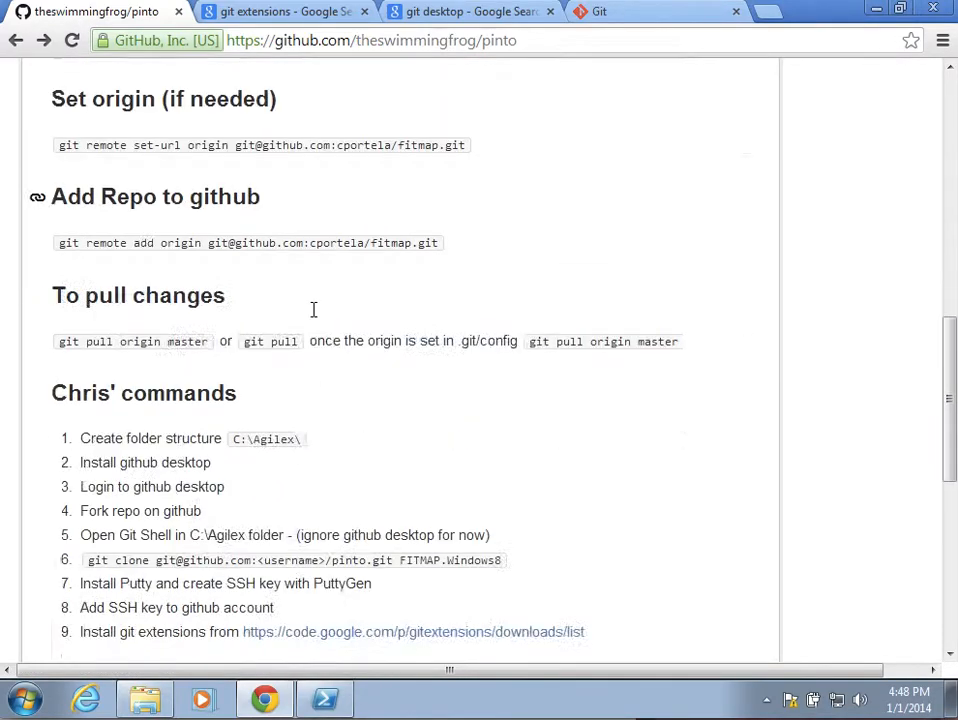
pyautogui.scroll(12, 314, 310)
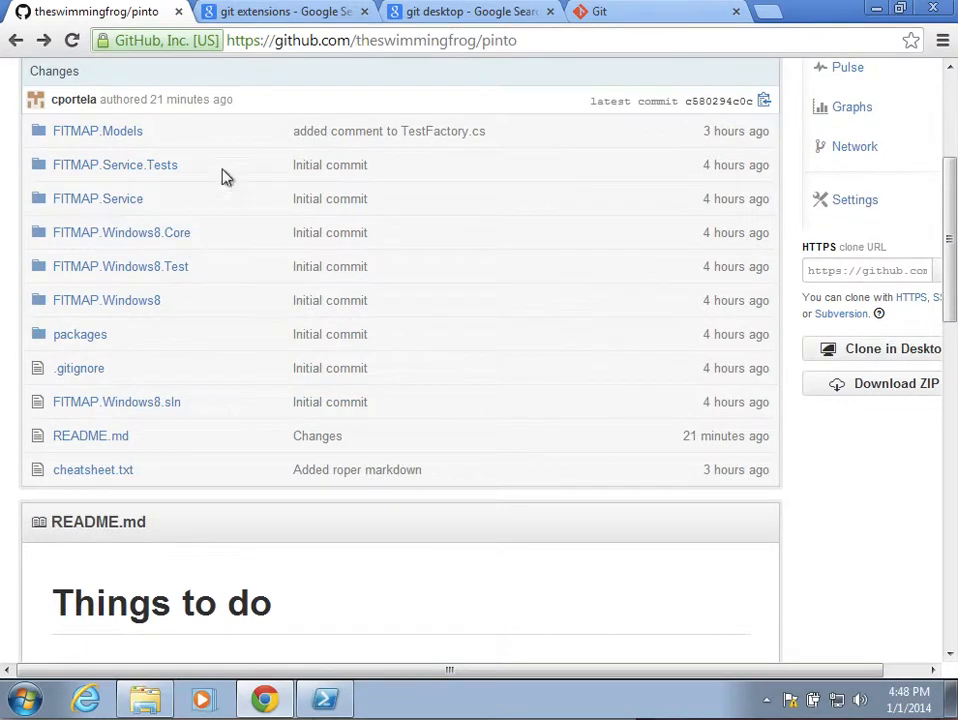
pyautogui.scroll(2, 242, 238)
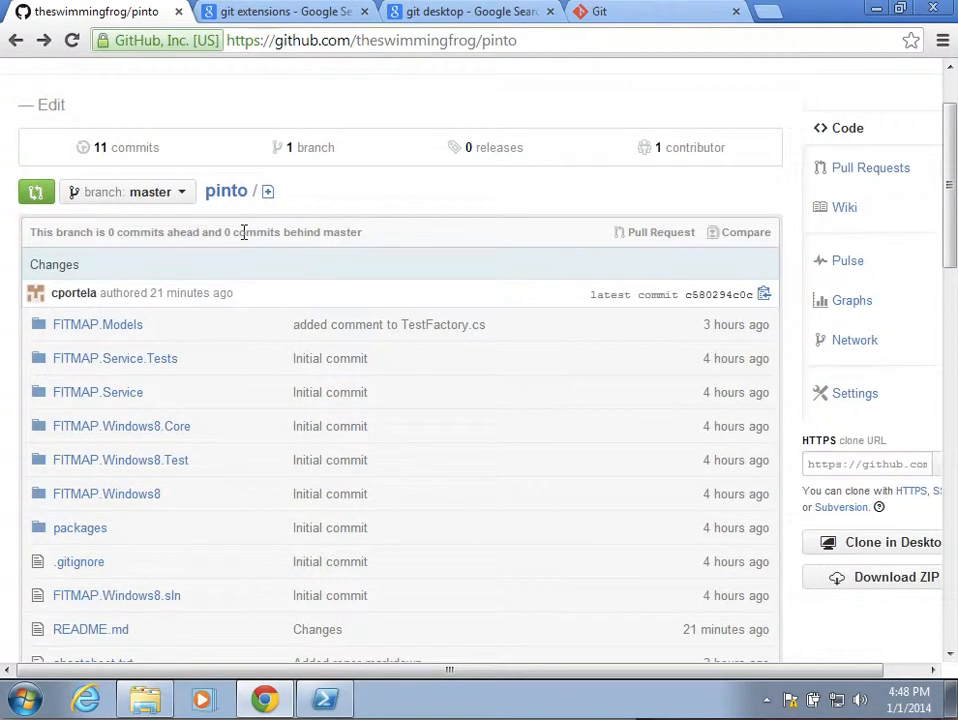
pyautogui.scroll(1, 344, 210)
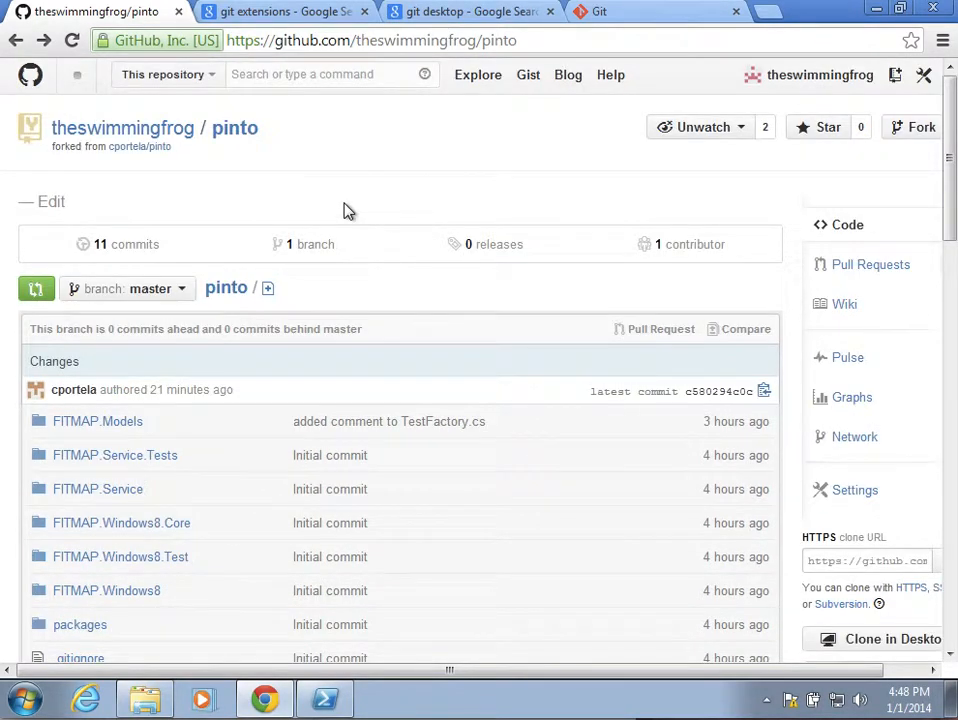
pyautogui.scroll(-2, 346, 210)
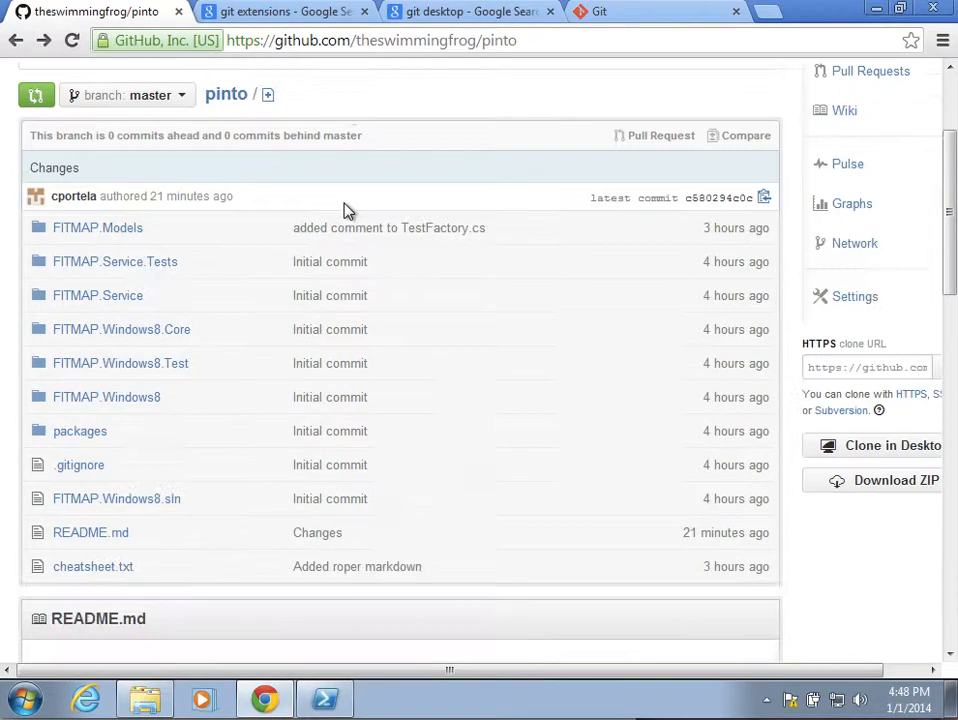
# Step: From the 'git desktop' search results, open GitHub for Windows and download its installer
pyautogui.click(463, 14)
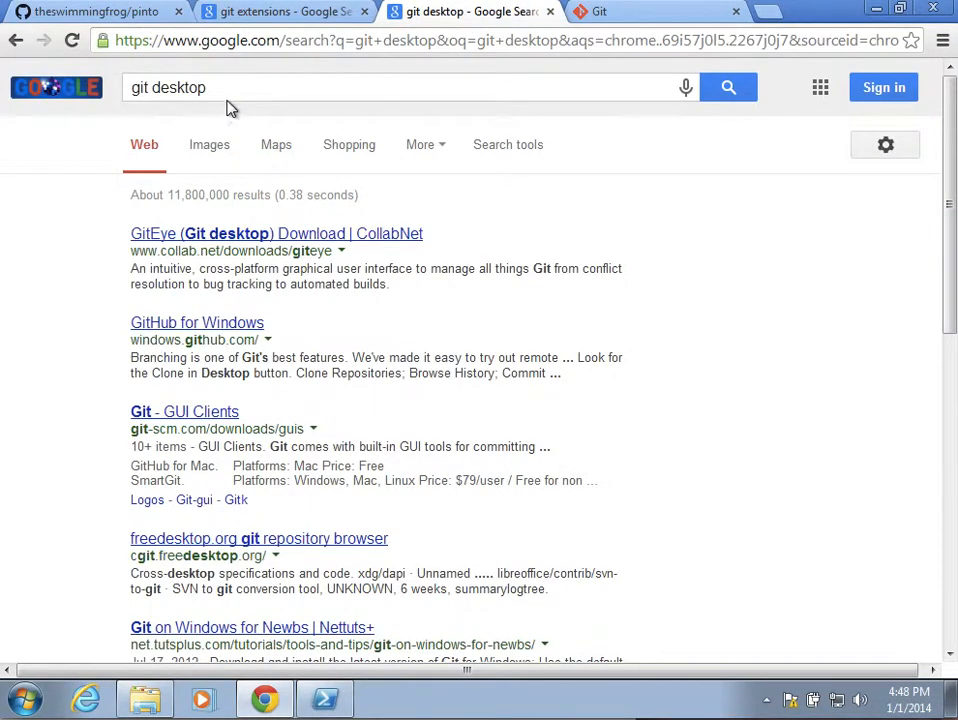
pyautogui.moveTo(235, 88); pyautogui.dragTo(118, 86)
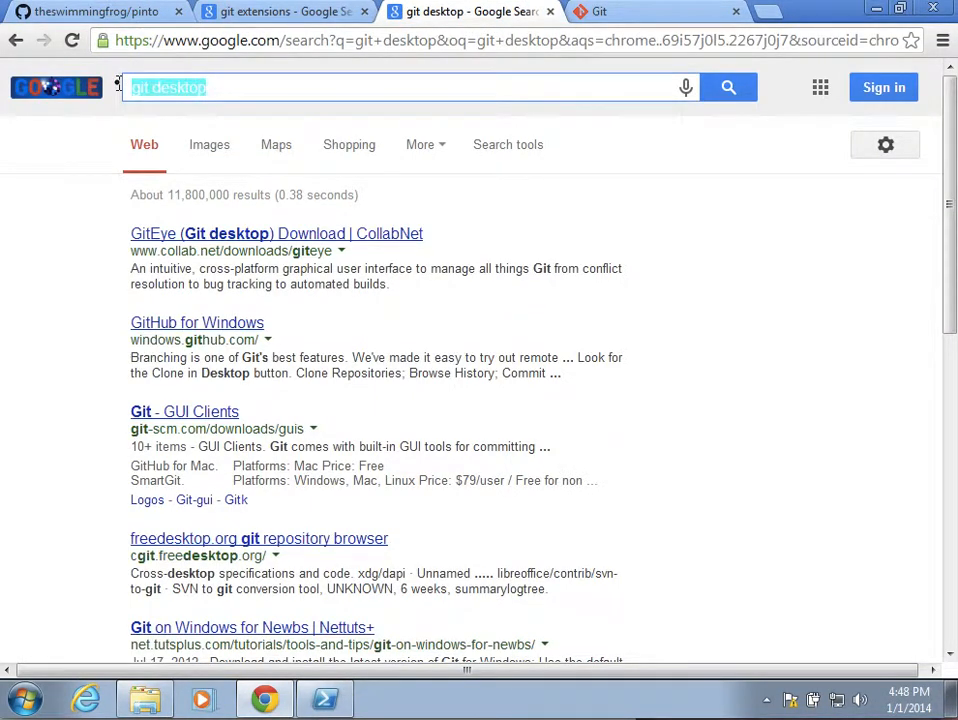
pyautogui.click(229, 87)
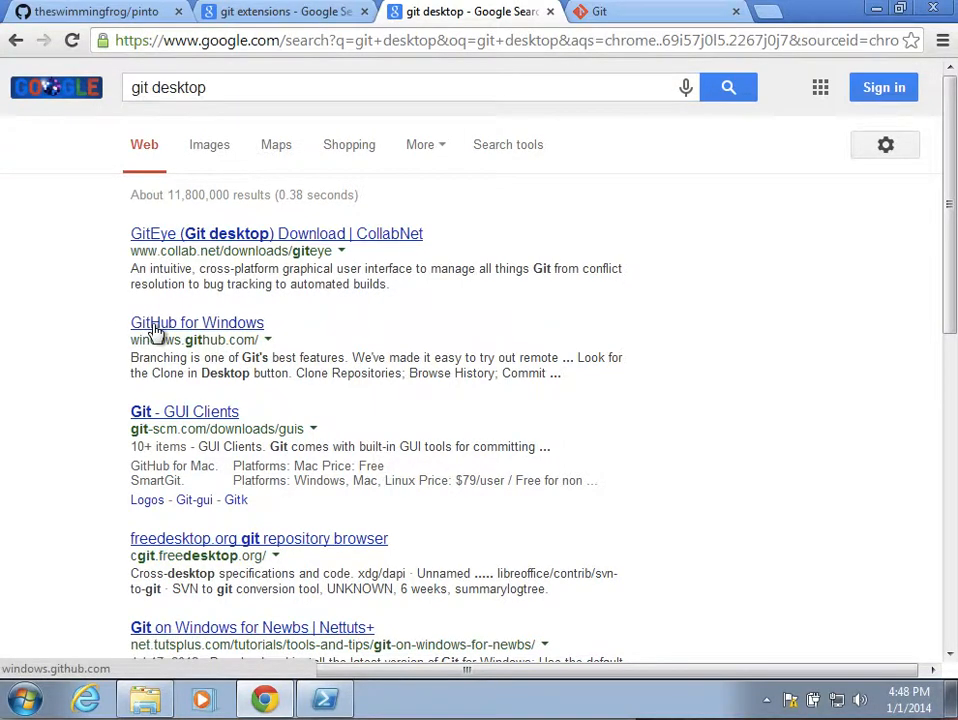
pyautogui.click(210, 325)
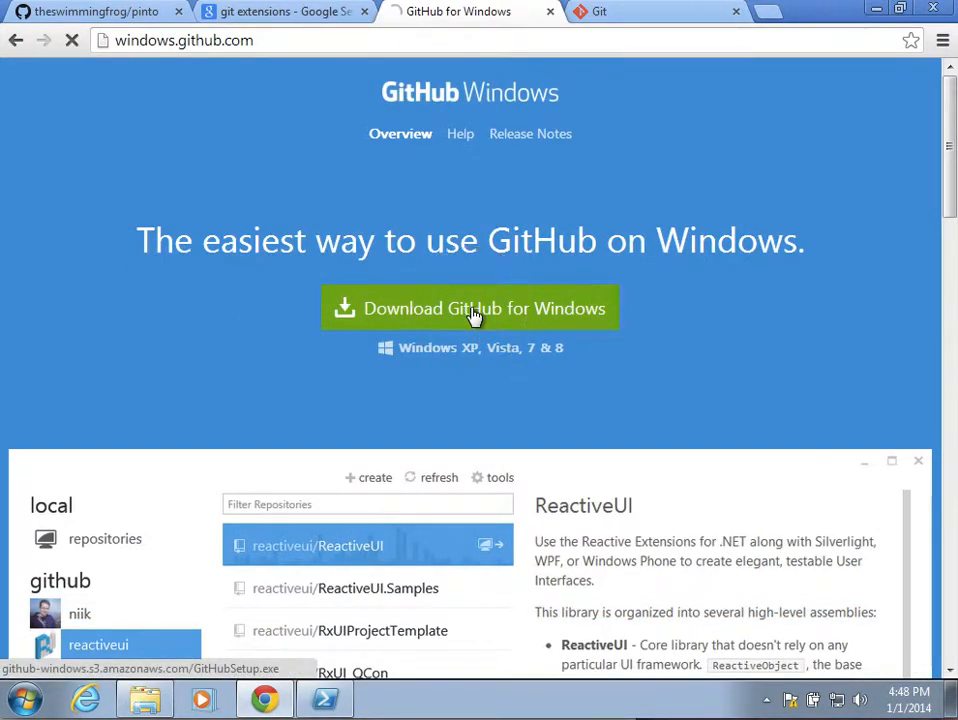
pyautogui.click(474, 312)
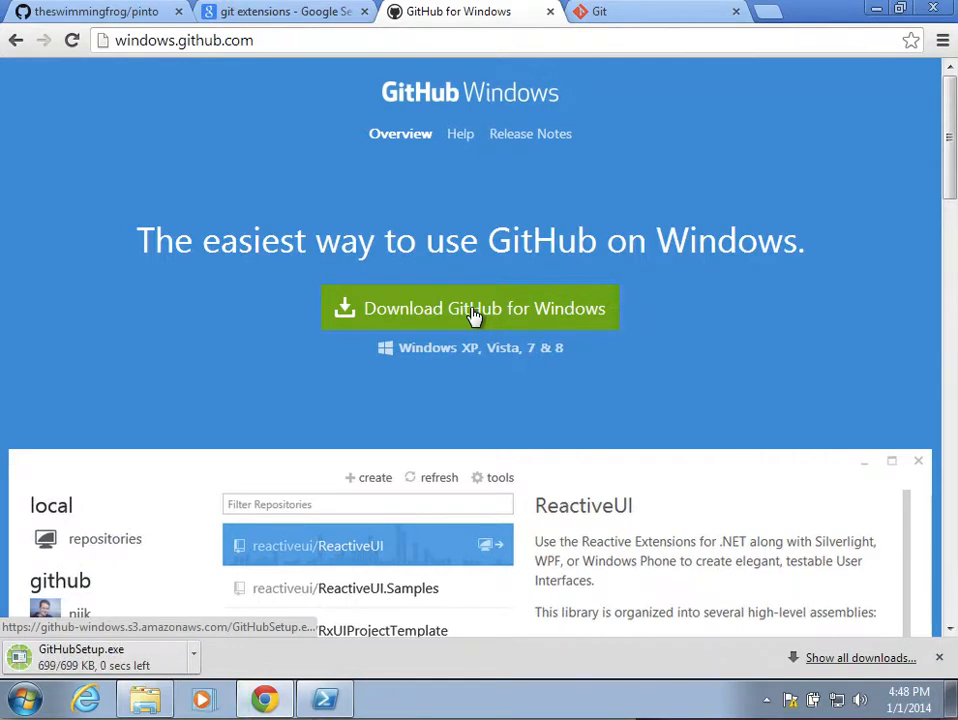
# Step: Run GitHubSetup.exe from the download shelf, accepting the security warning and install prompt
pyautogui.click(86, 663)
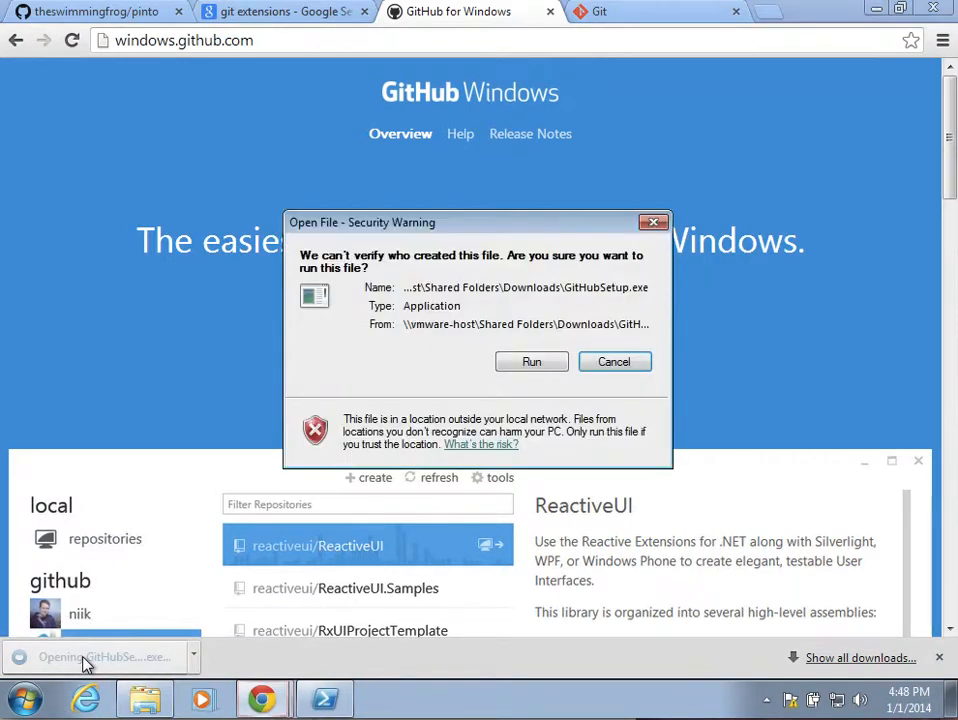
pyautogui.click(549, 369)
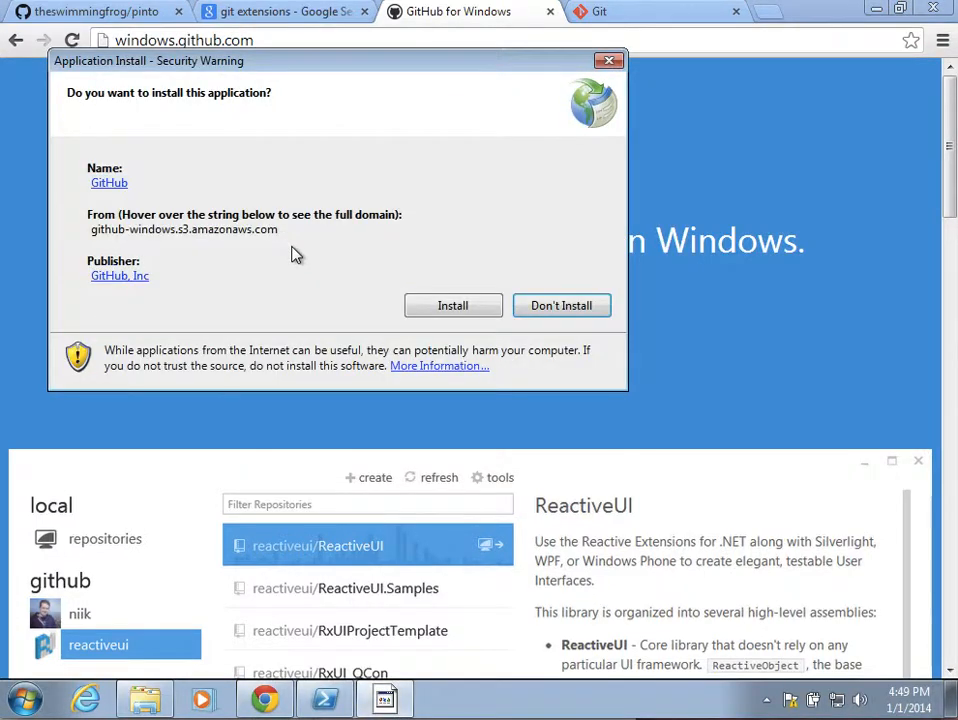
pyautogui.click(451, 305)
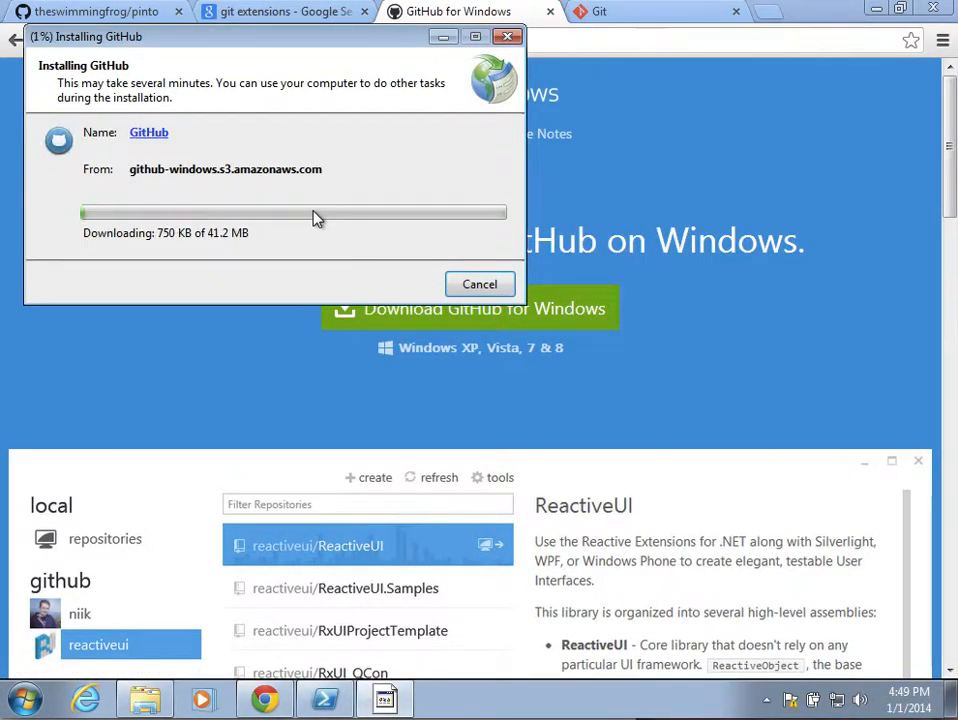
# Step: Let the Installing GitHub progress dialog complete while switching browser tabs, then bring up Start
pyautogui.click(320, 52)
pyautogui.moveTo(320, 52); pyautogui.dragTo(327, 103)
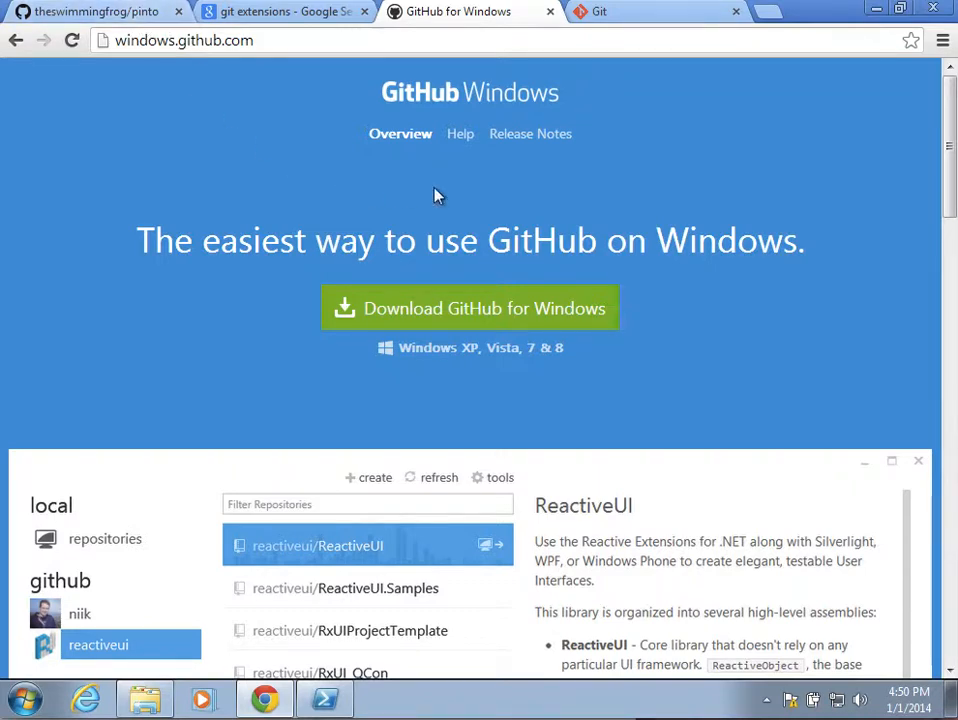
pyautogui.click(135, 20)
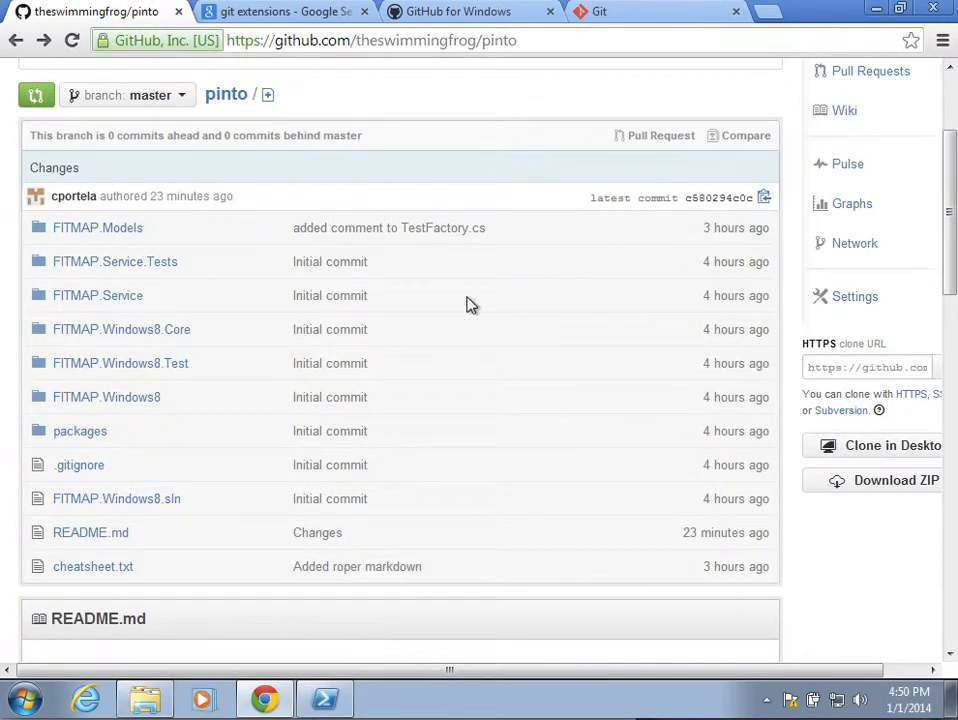
pyautogui.click(458, 12)
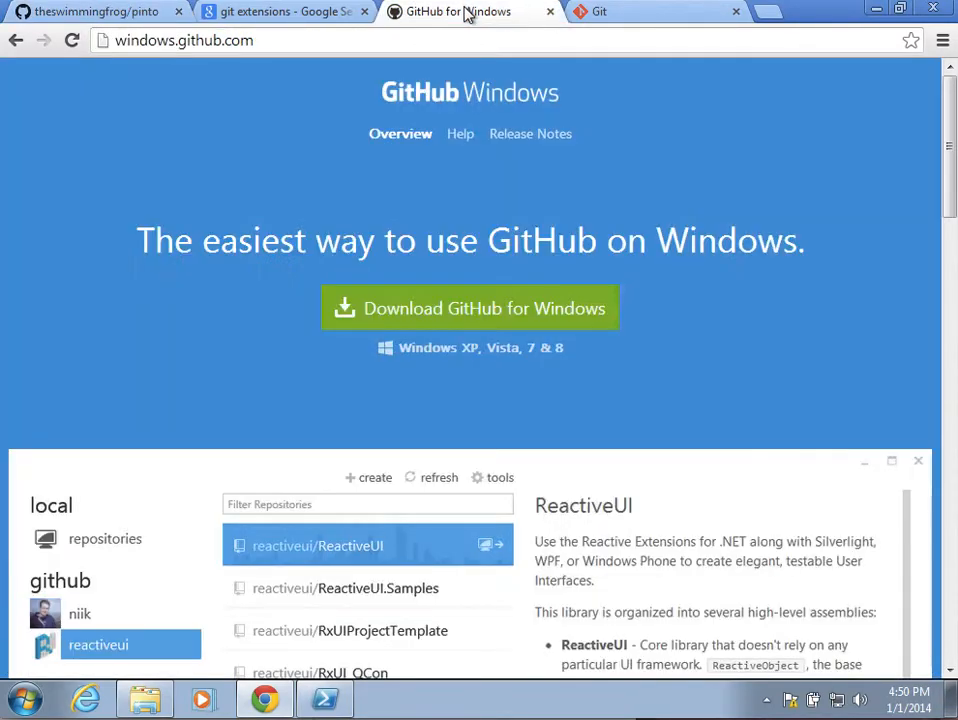
pyautogui.click(24, 699)
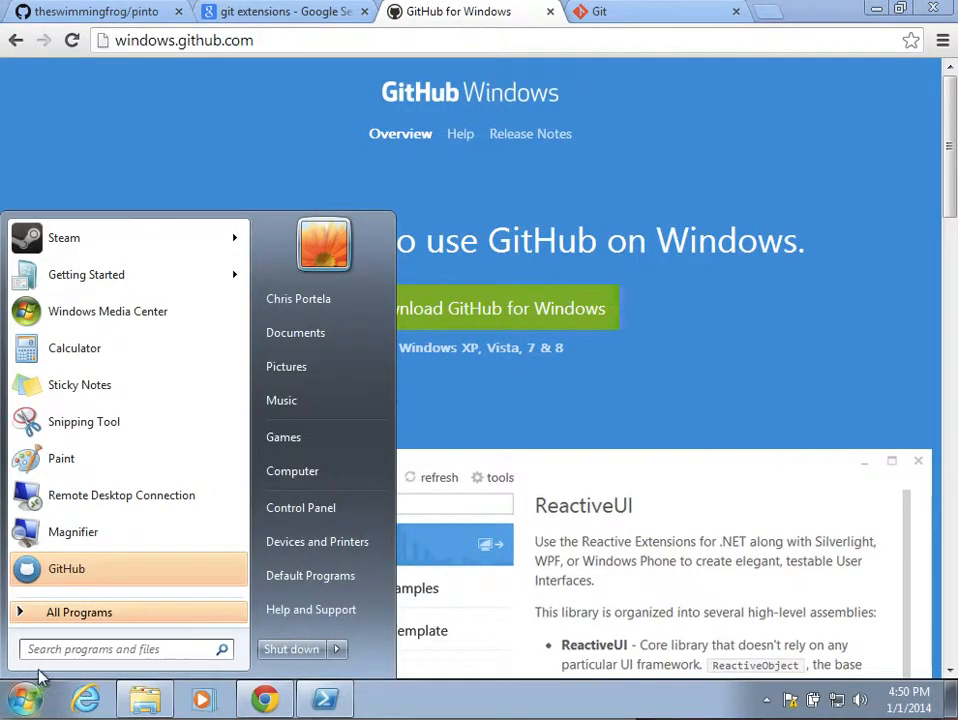
# Step: Launch GitHub from All Programs > GitHub, Inc in the Start menu
pyautogui.click(62, 612)
pyautogui.click(68, 490)
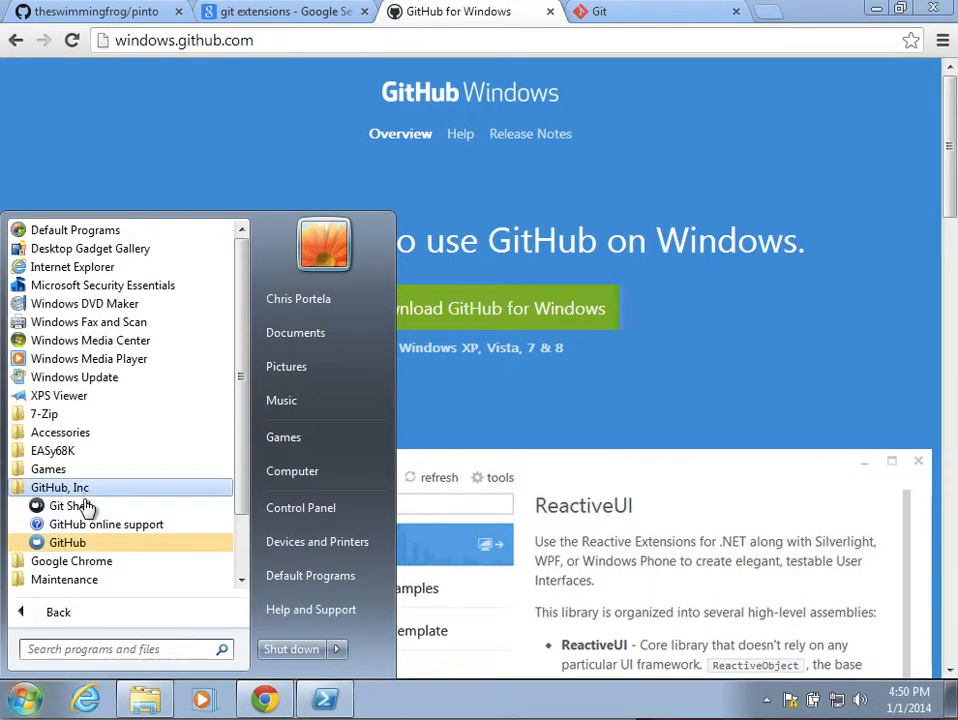
pyautogui.click(57, 552)
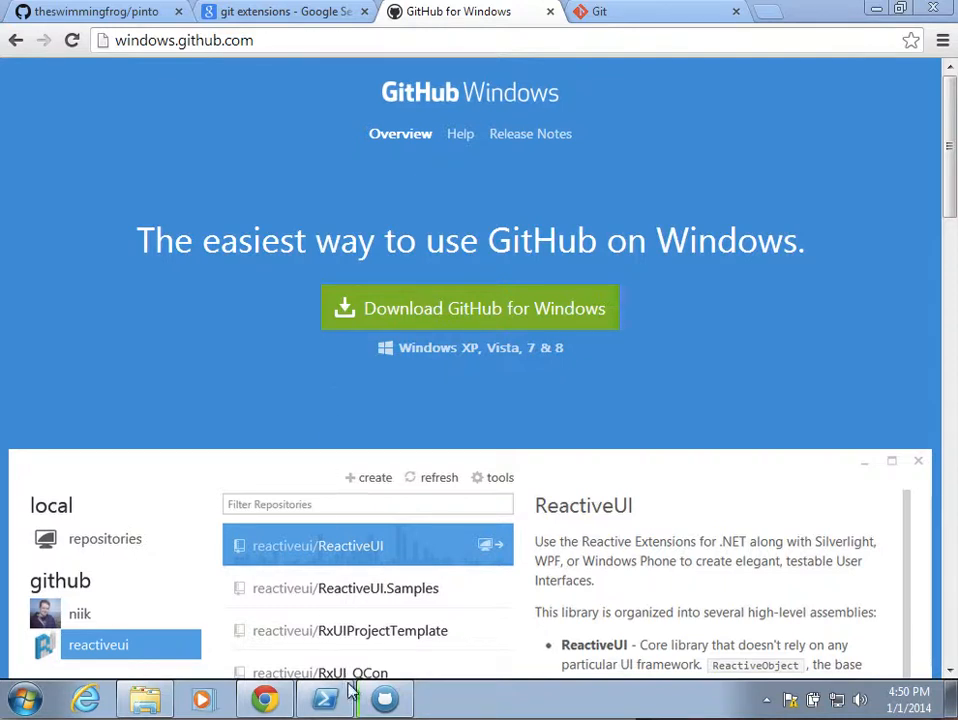
# Step: Log in to GitHub for Windows with the account's username and password
pyautogui.click(385, 697)
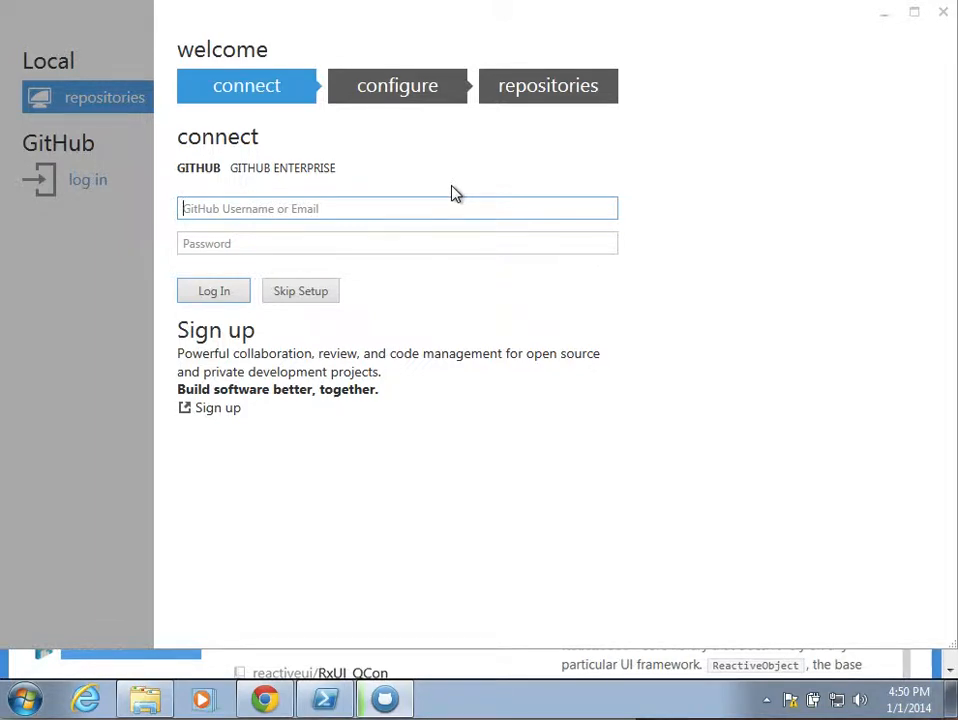
pyautogui.write('theswimm')
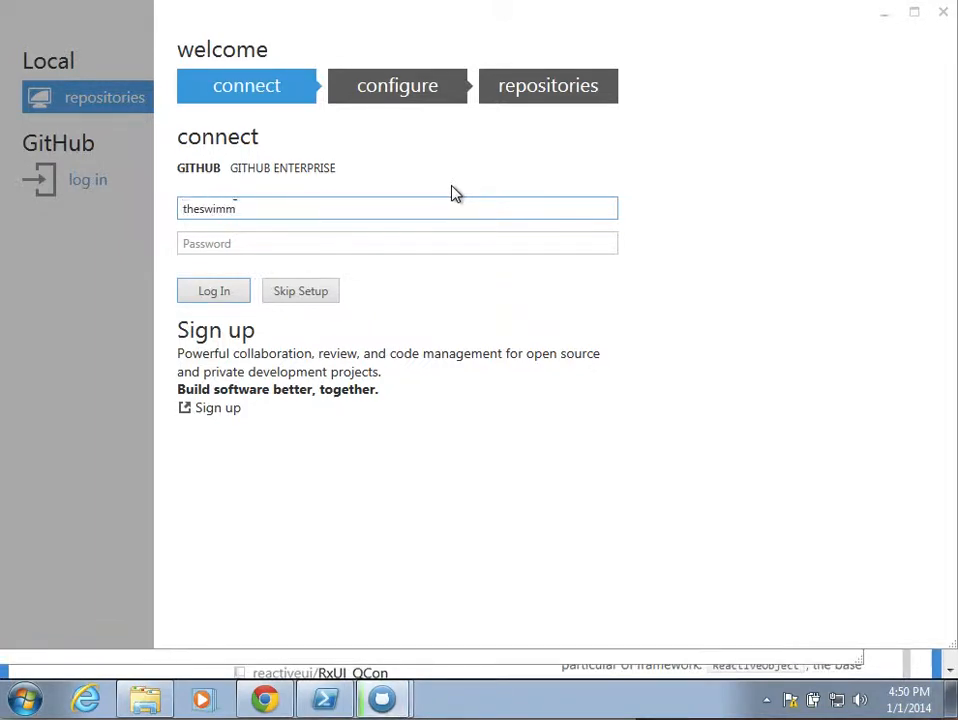
pyautogui.write('ingfrog')
pyautogui.press('Tab')
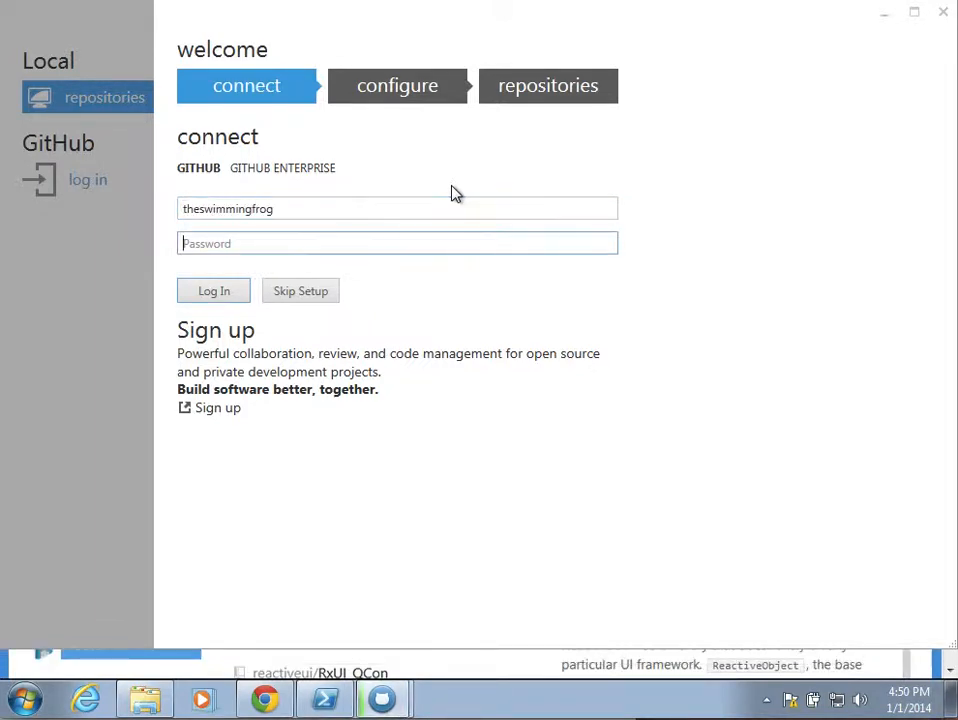
pyautogui.write('••••••••')
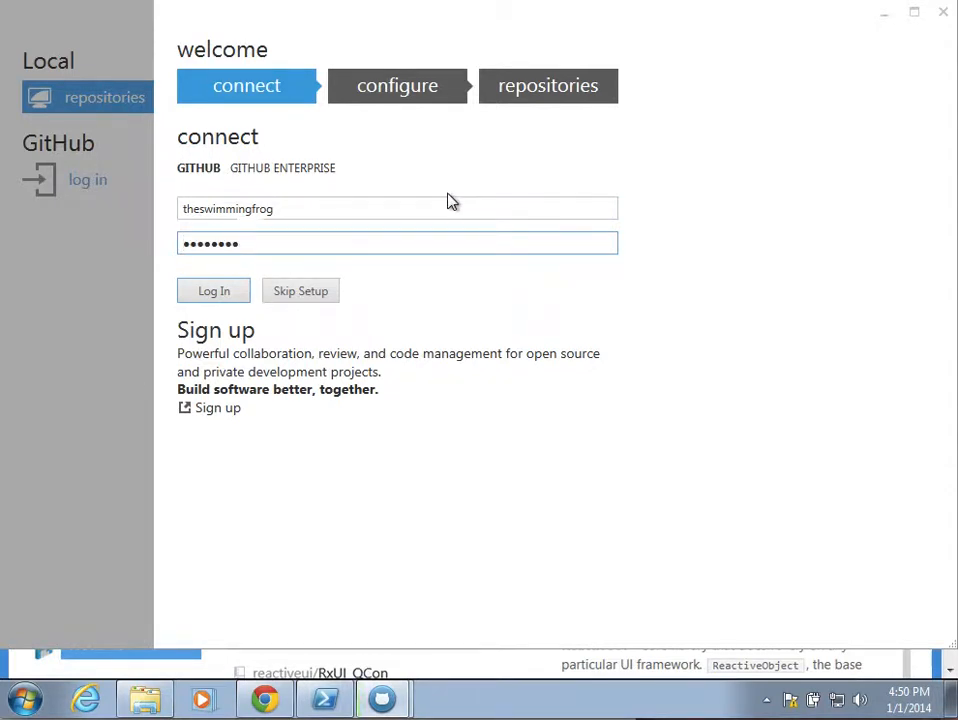
pyautogui.click(224, 296)
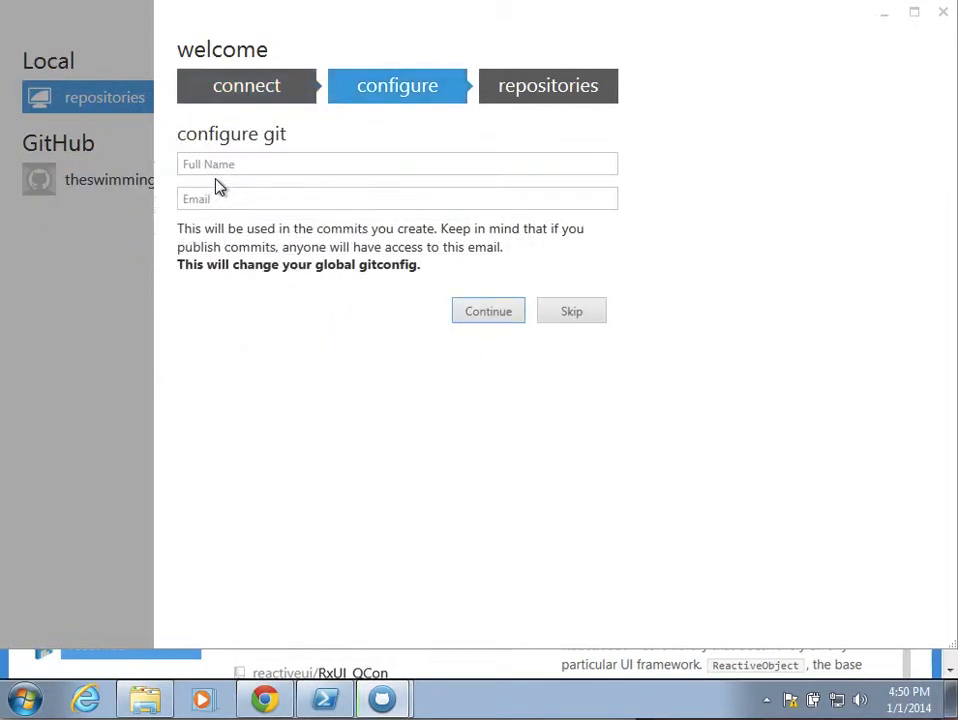
# Step: Enter the commit full name and email for the global gitconfig and continue
pyautogui.click(231, 165)
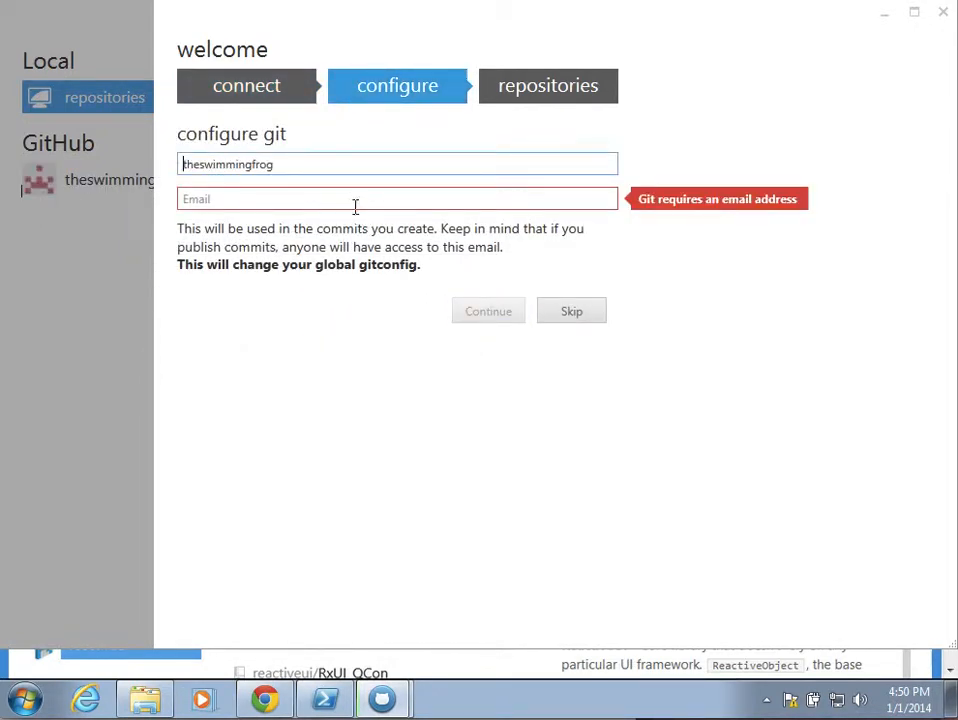
pyautogui.doubleClick(293, 167)
pyautogui.write('Chris')
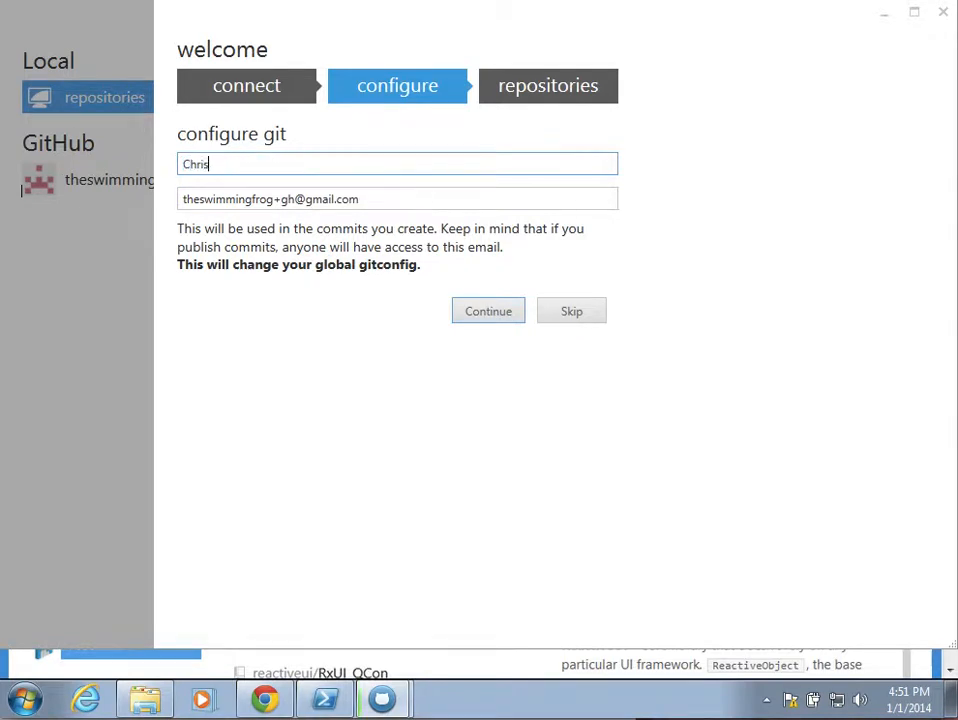
pyautogui.write(' Portela')
pyautogui.click(417, 201)
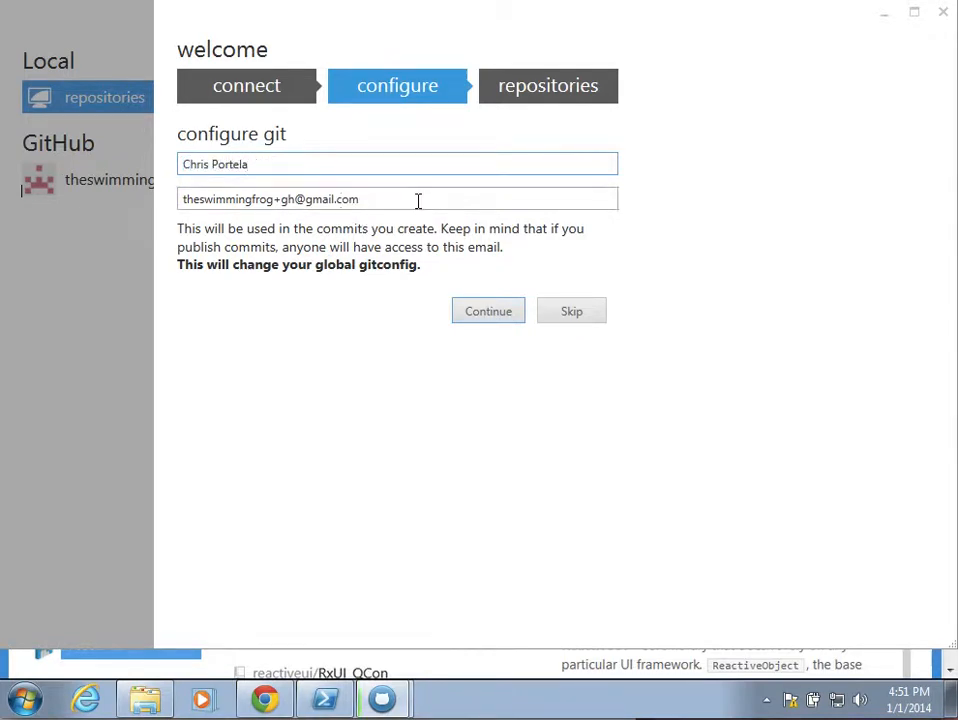
pyautogui.click(494, 313)
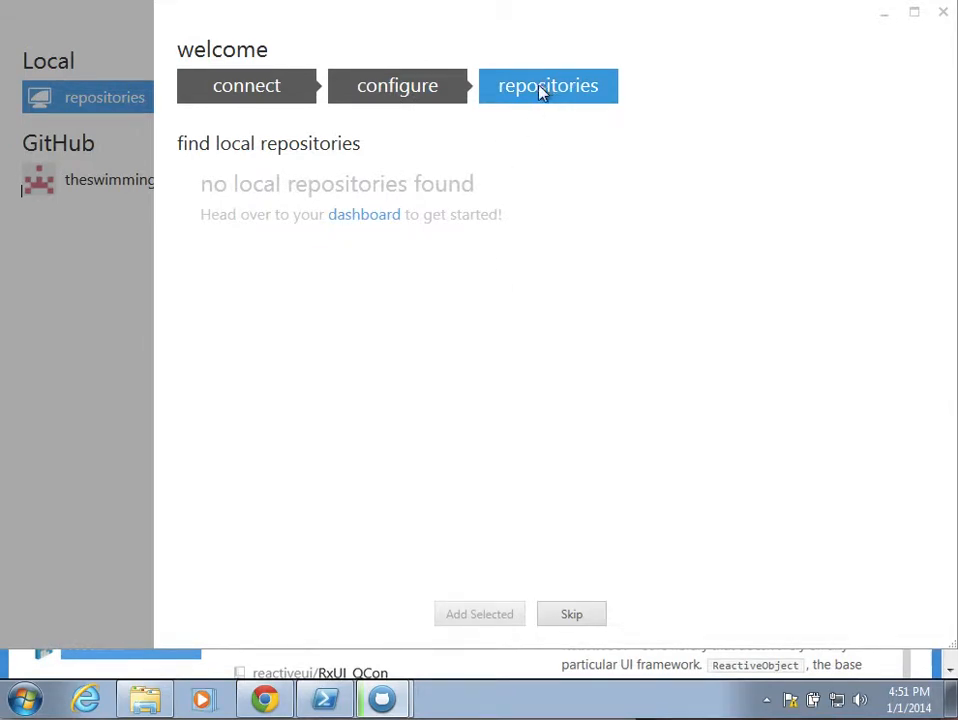
# Step: Skip adding local repositories, close GitHub for Windows, and open the Start menu
pyautogui.click(572, 615)
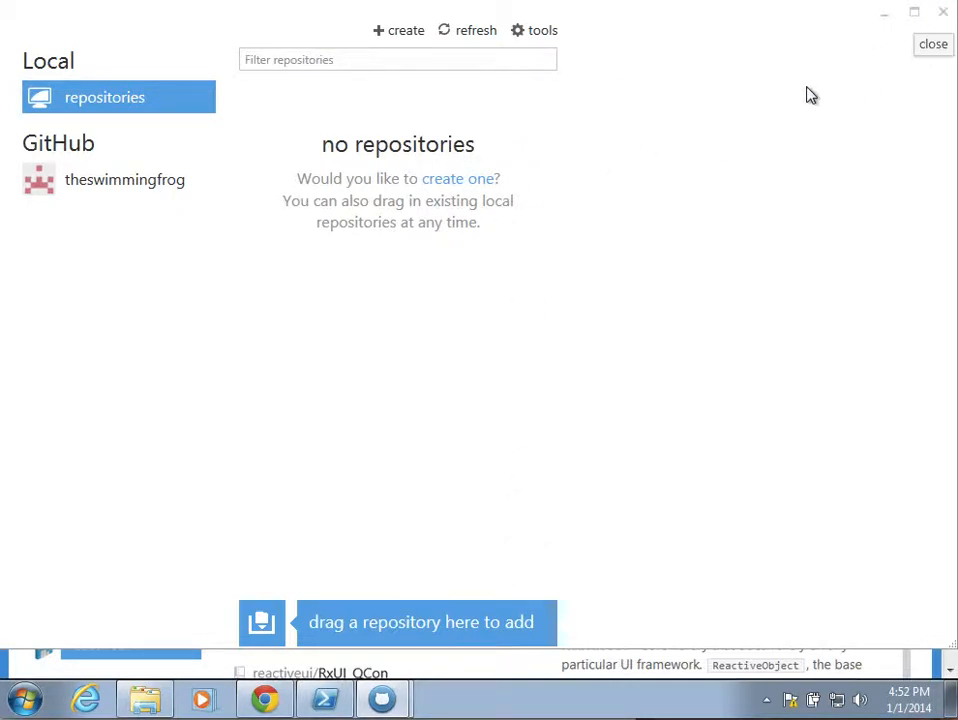
pyautogui.click(948, 16)
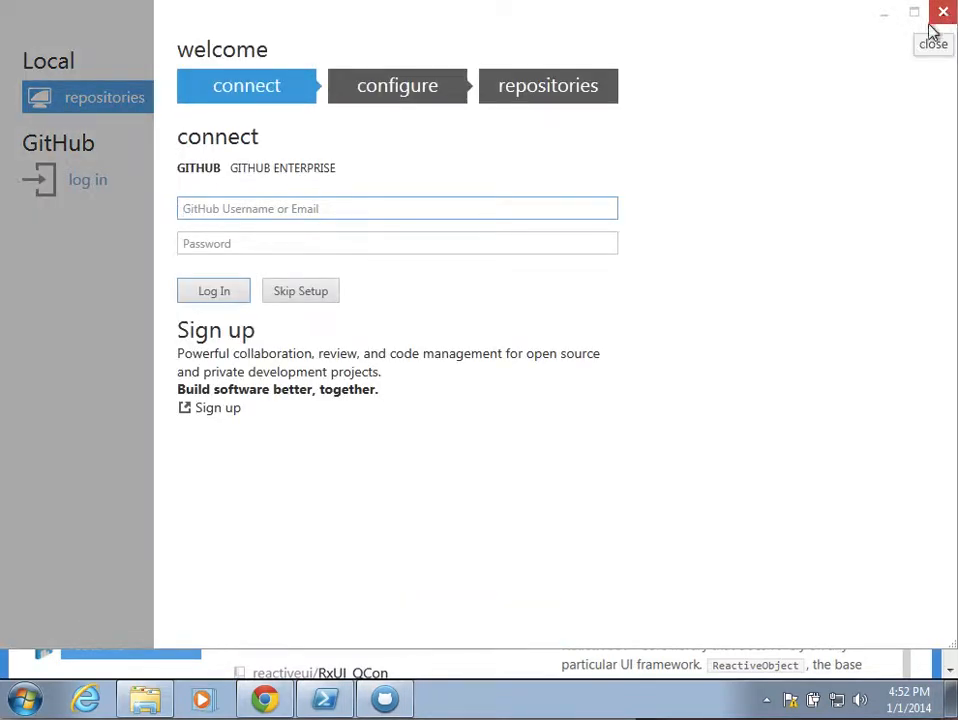
pyautogui.click(946, 14)
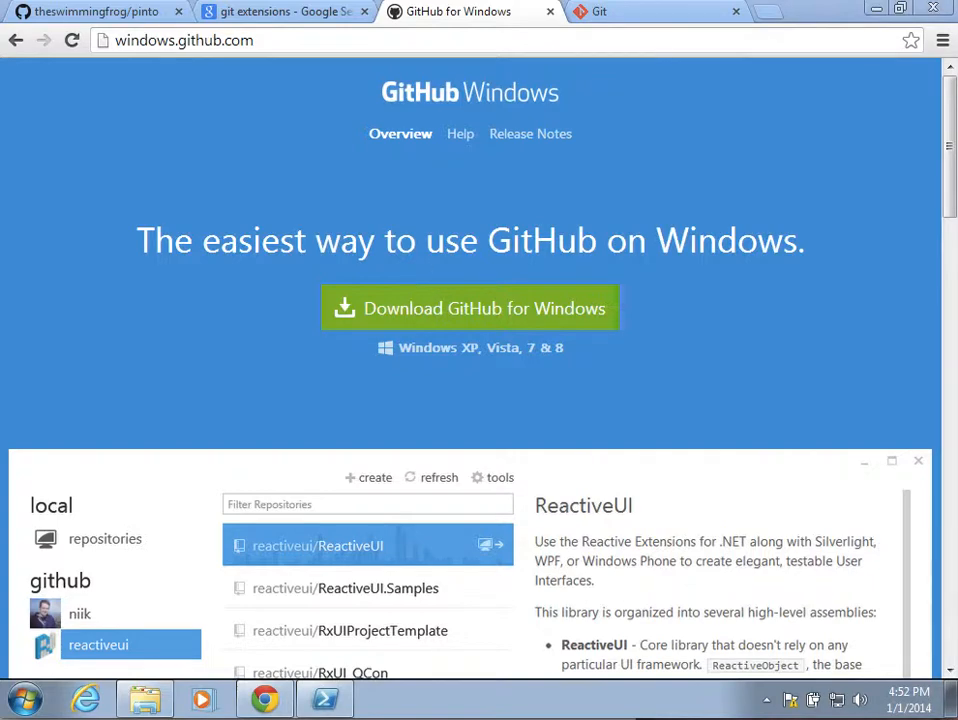
pyautogui.click(24, 699)
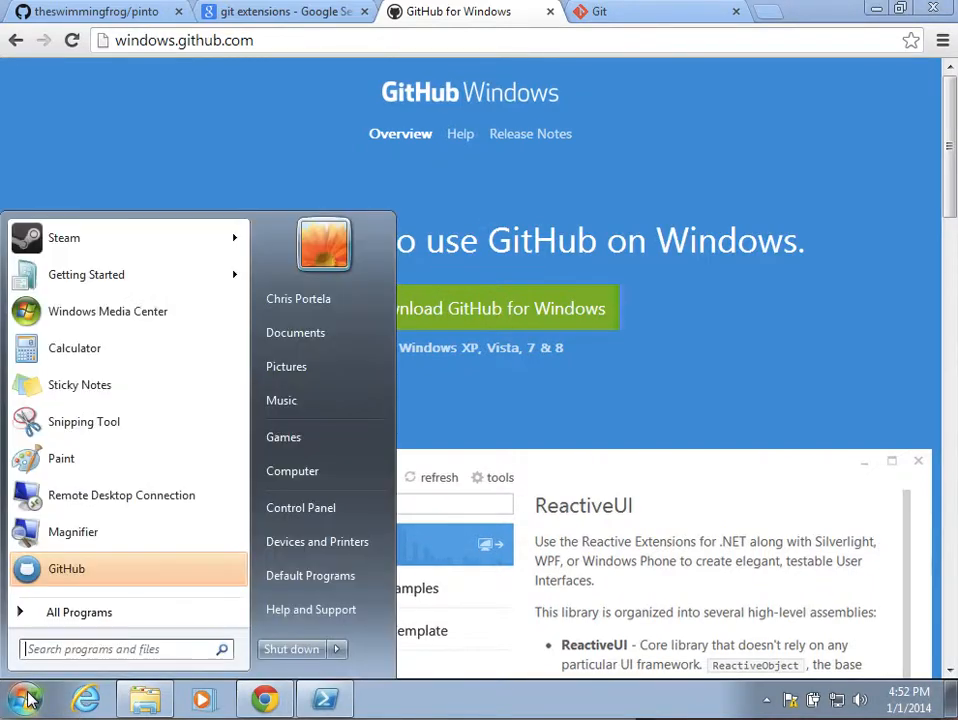
# Step: Launch Git Shell from the GitHub, Inc programs folder and move its window slightly
pyautogui.click(90, 616)
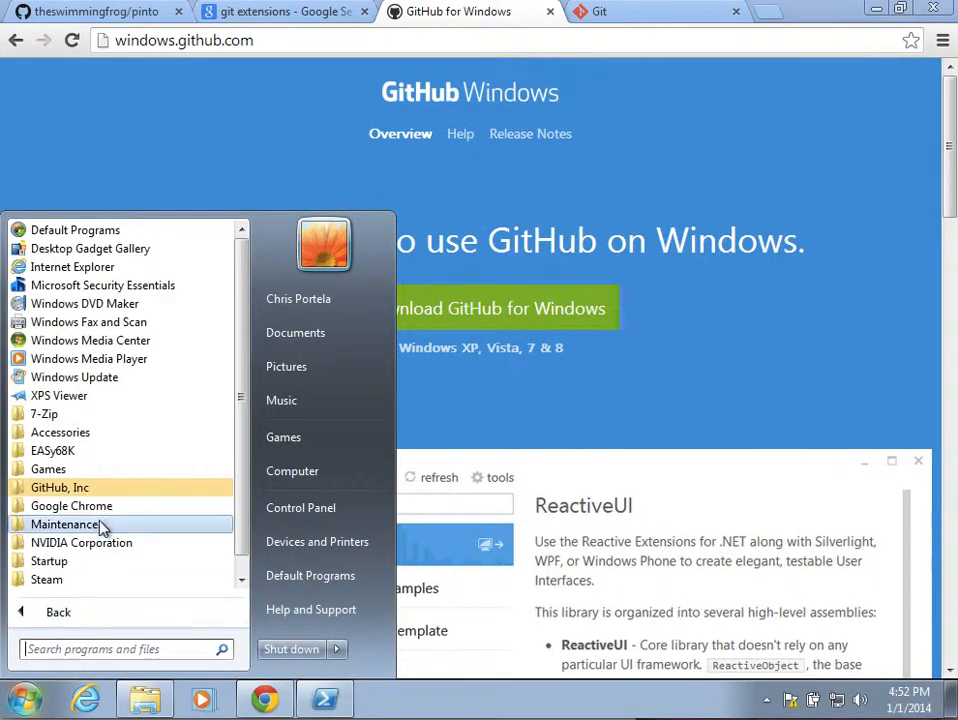
pyautogui.click(92, 488)
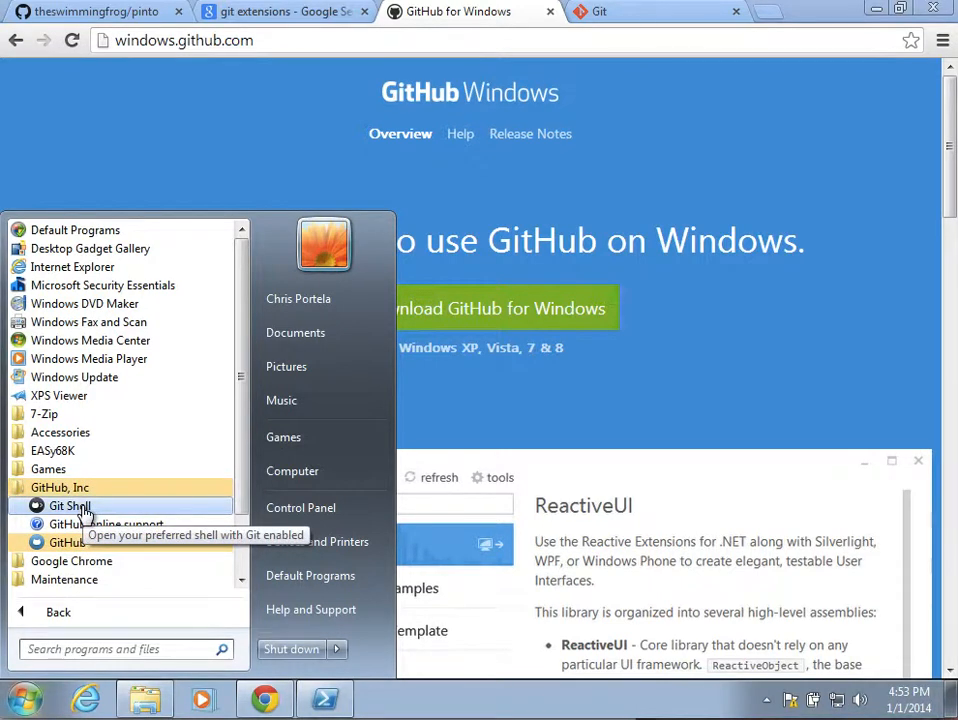
pyautogui.click(84, 510)
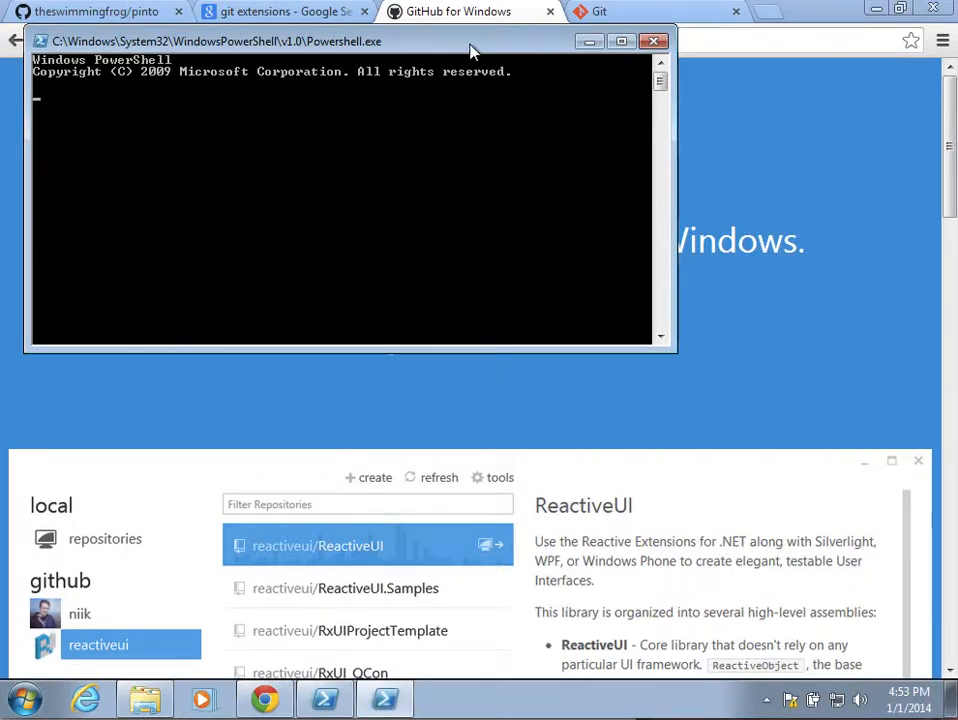
pyautogui.moveTo(472, 50); pyautogui.dragTo(484, 88)
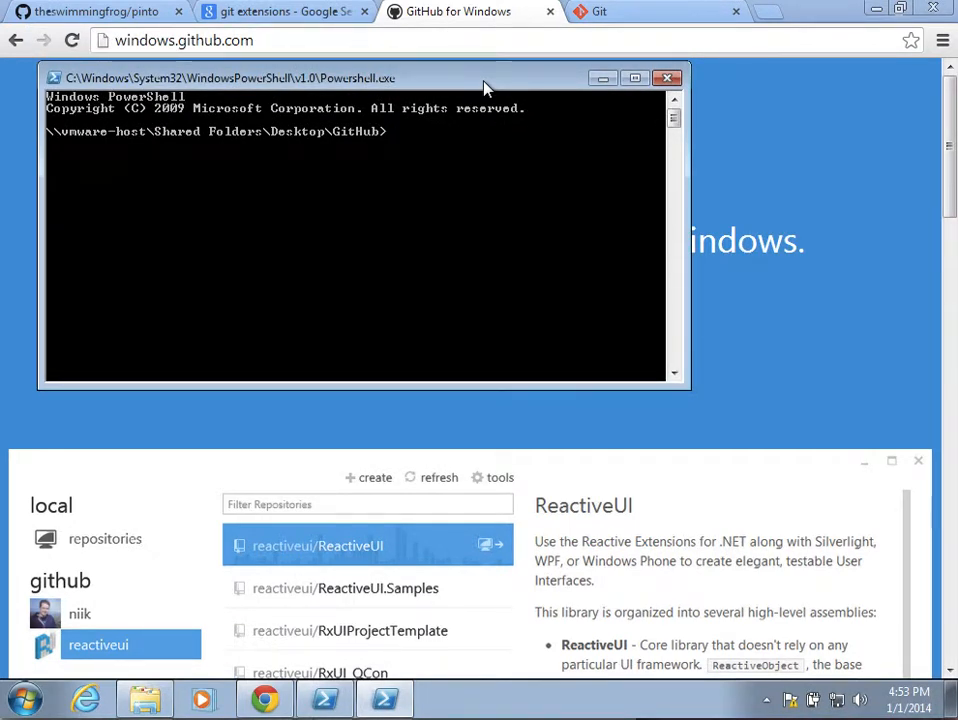
# Step: Change into C:\Agilex with cd, using Tab completion on c:\ag
pyautogui.write('cd c:\\ag')
pyautogui.press('Tab')
pyautogui.press('Return')
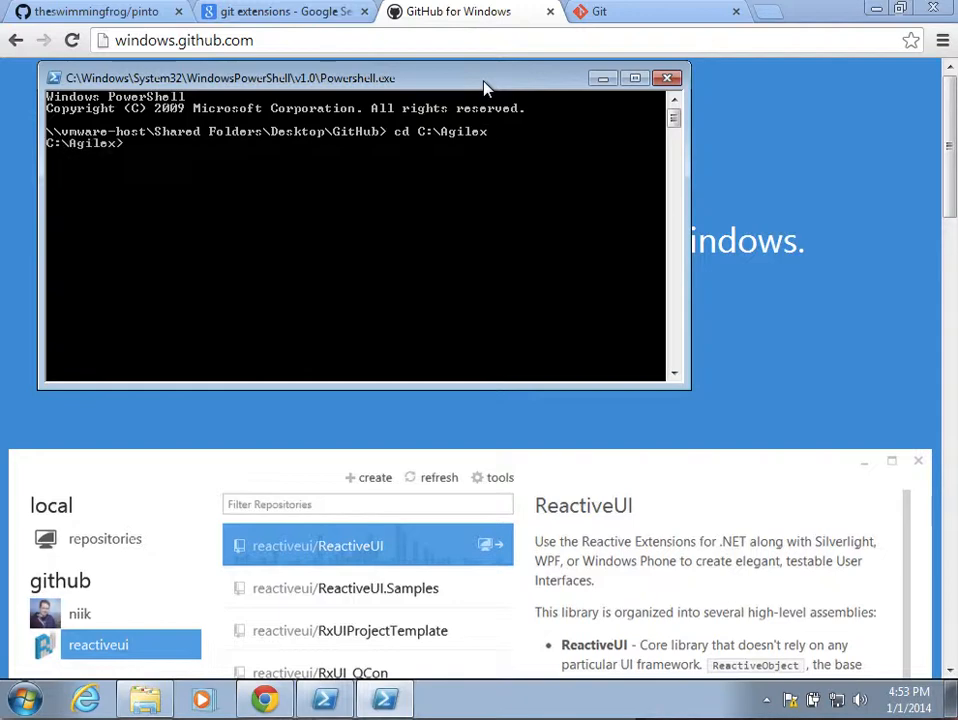
# Step: On the pinto repository tab, switch the clone URL to SSH and select the whole address
pyautogui.click(143, 20)
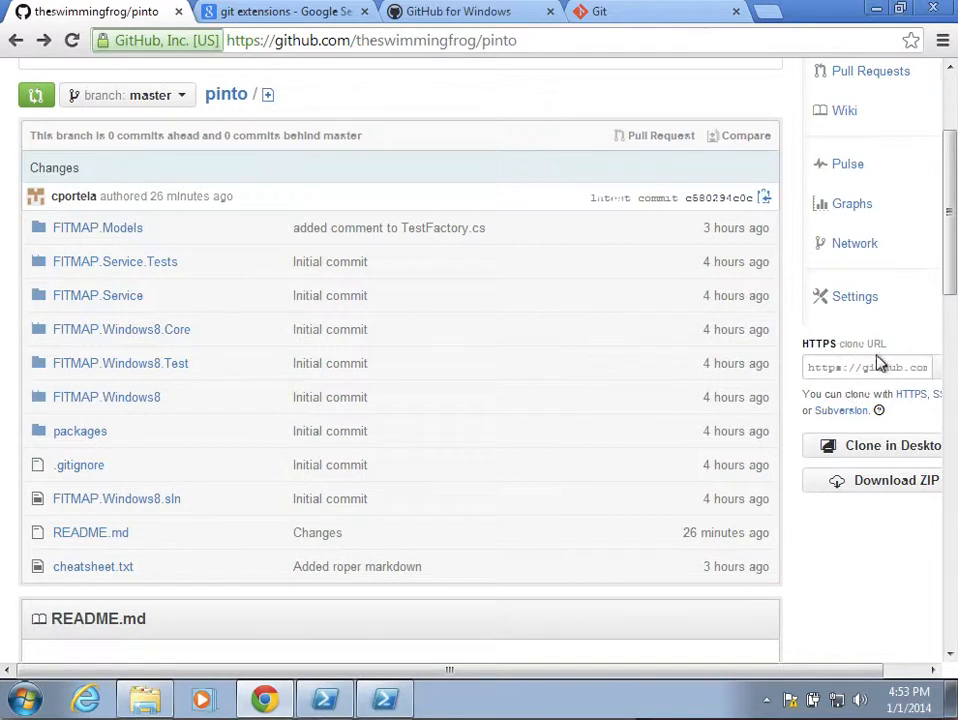
pyautogui.hscroll(1, 876, 343)
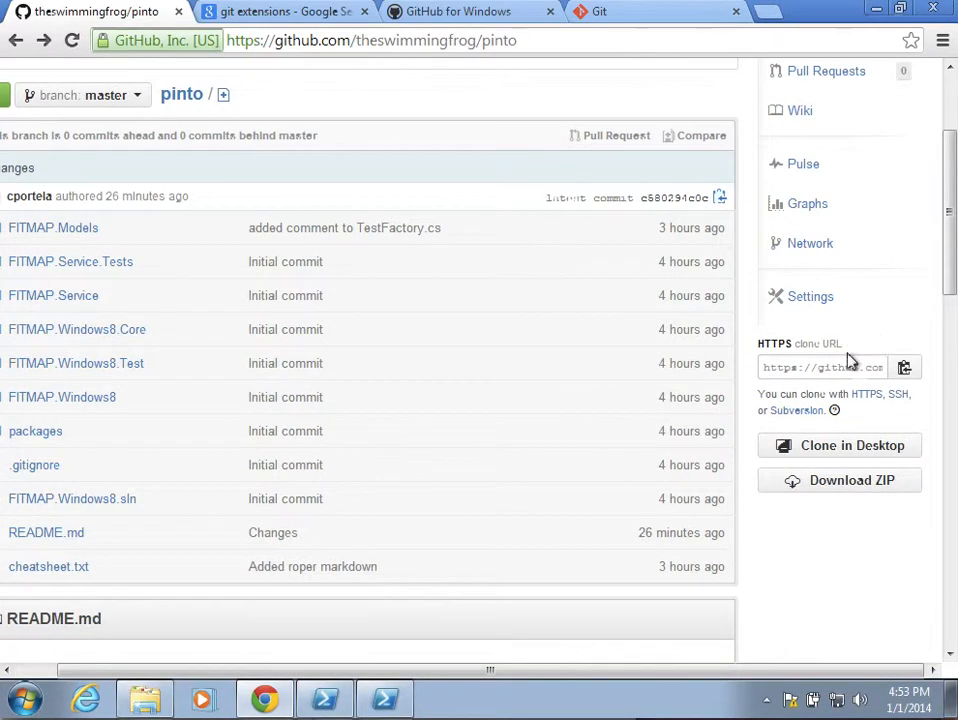
pyautogui.click(895, 396)
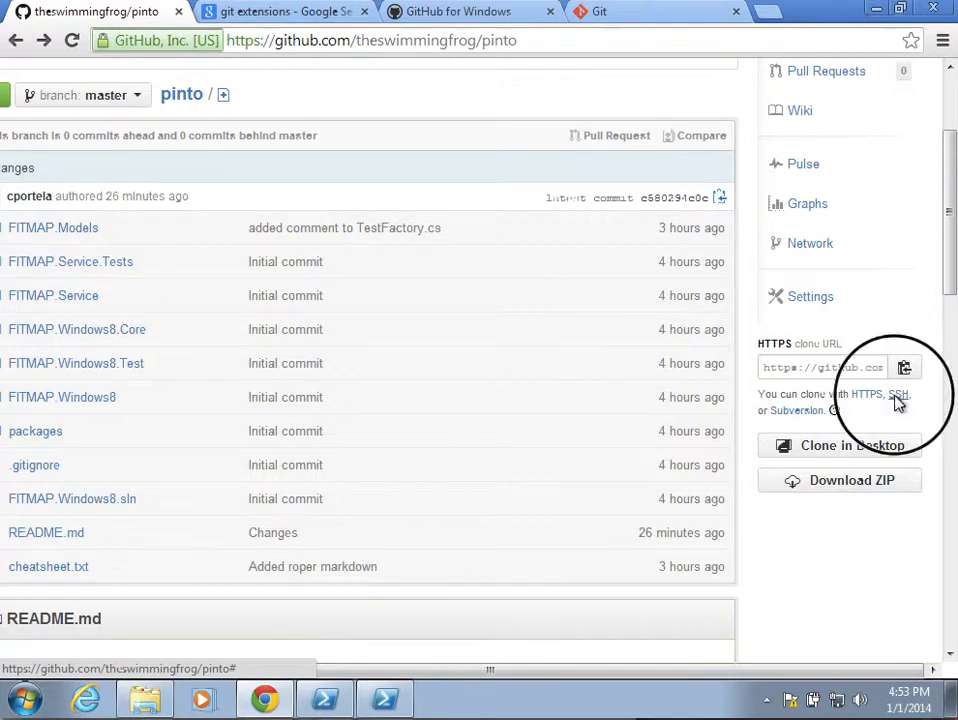
pyautogui.click(848, 376)
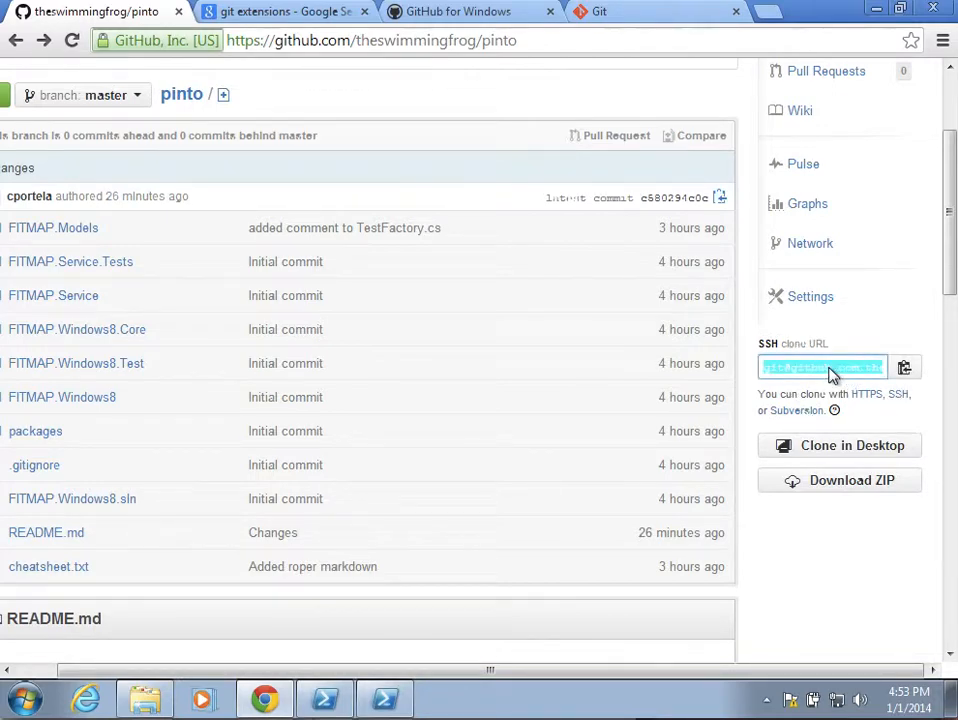
pyautogui.press('super')
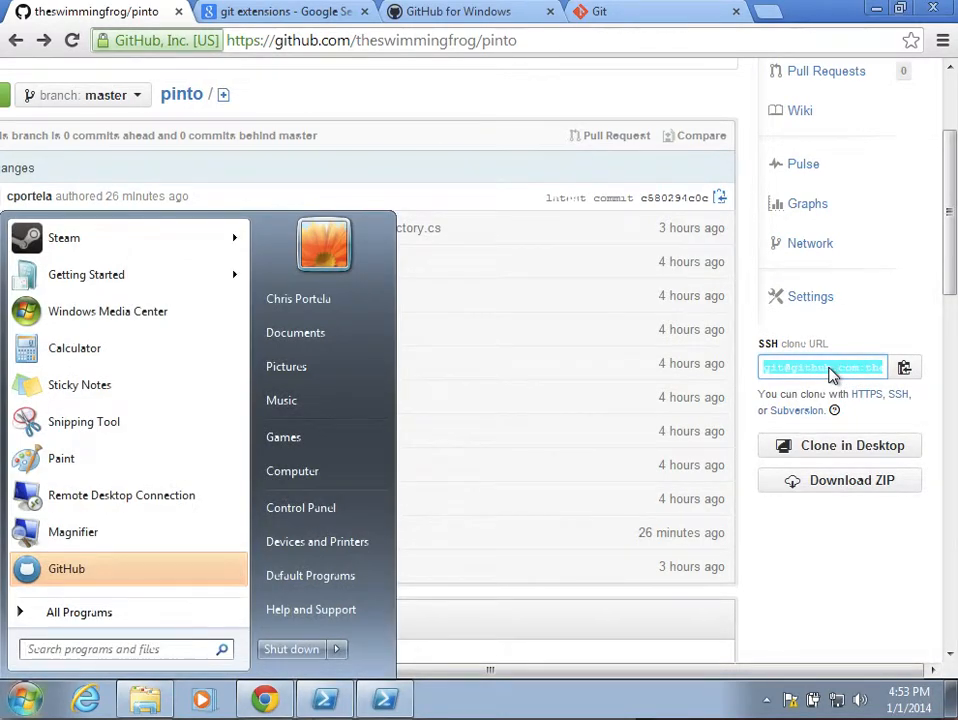
pyautogui.press('super')
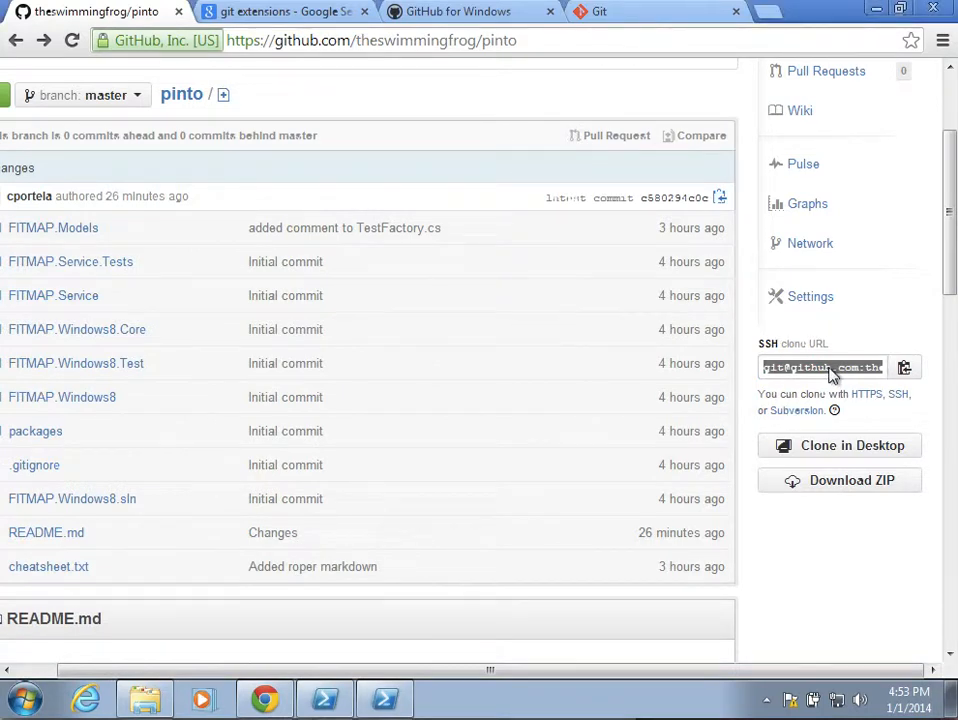
pyautogui.click(828, 370)
pyautogui.click(830, 372)
pyautogui.press('super+c')
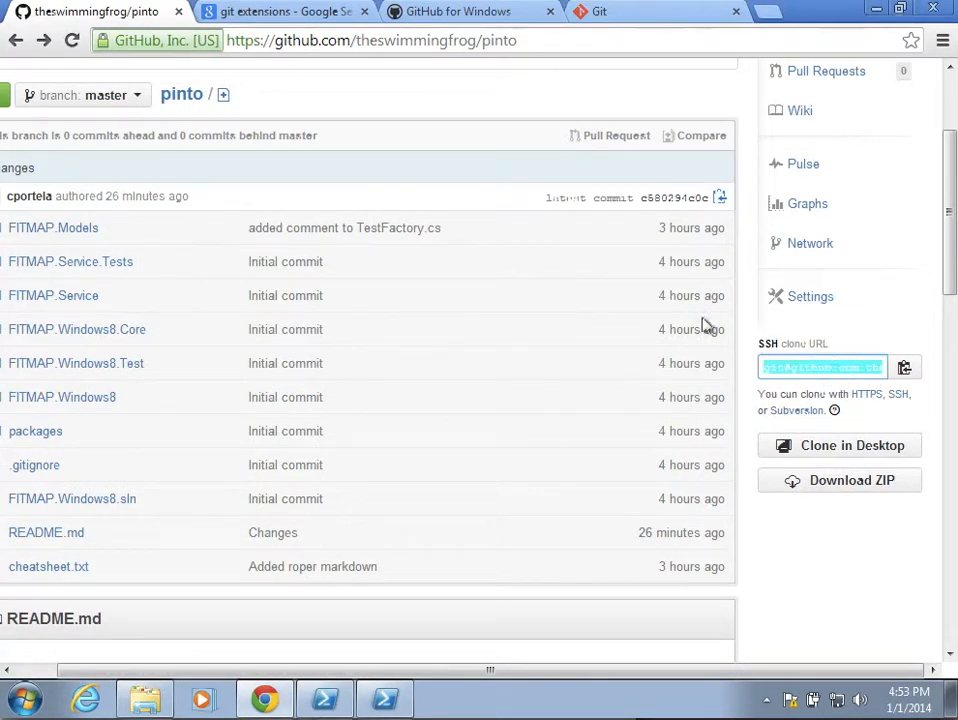
# Step: Enter a git clone command with the pasted SSH address and target folder FITMAP.Windows8
pyautogui.moveTo(387, 700)
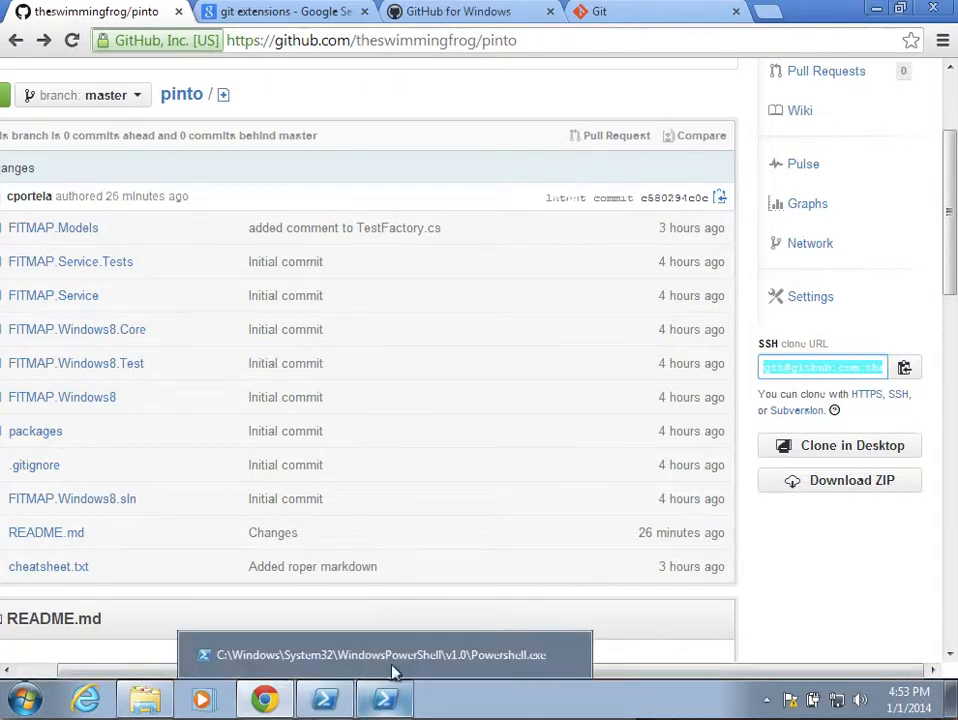
pyautogui.click(398, 655)
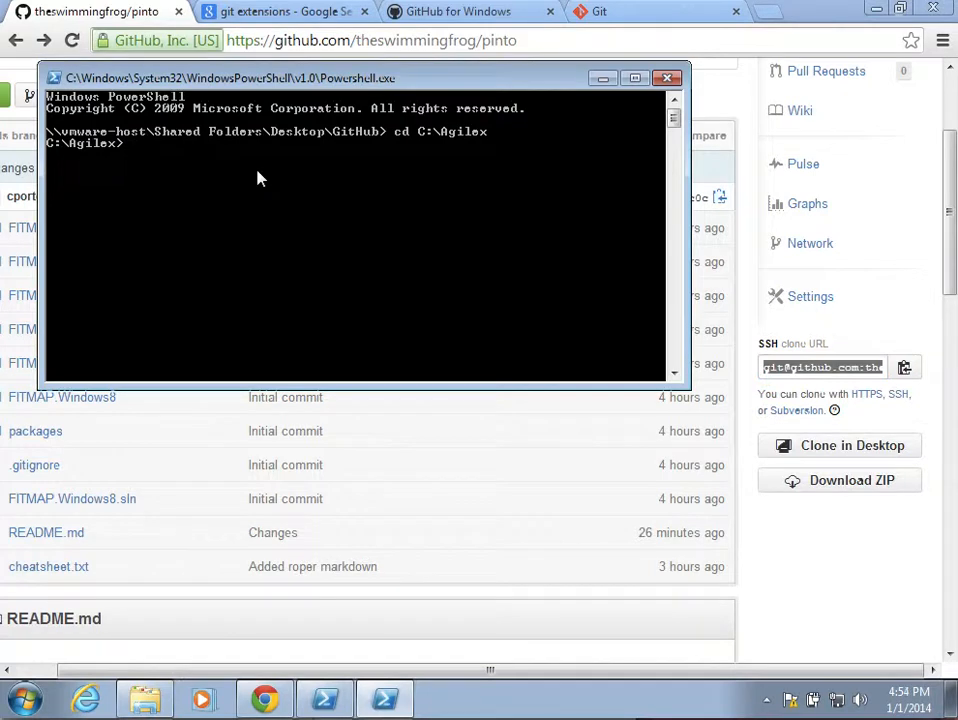
pyautogui.write('git clone')
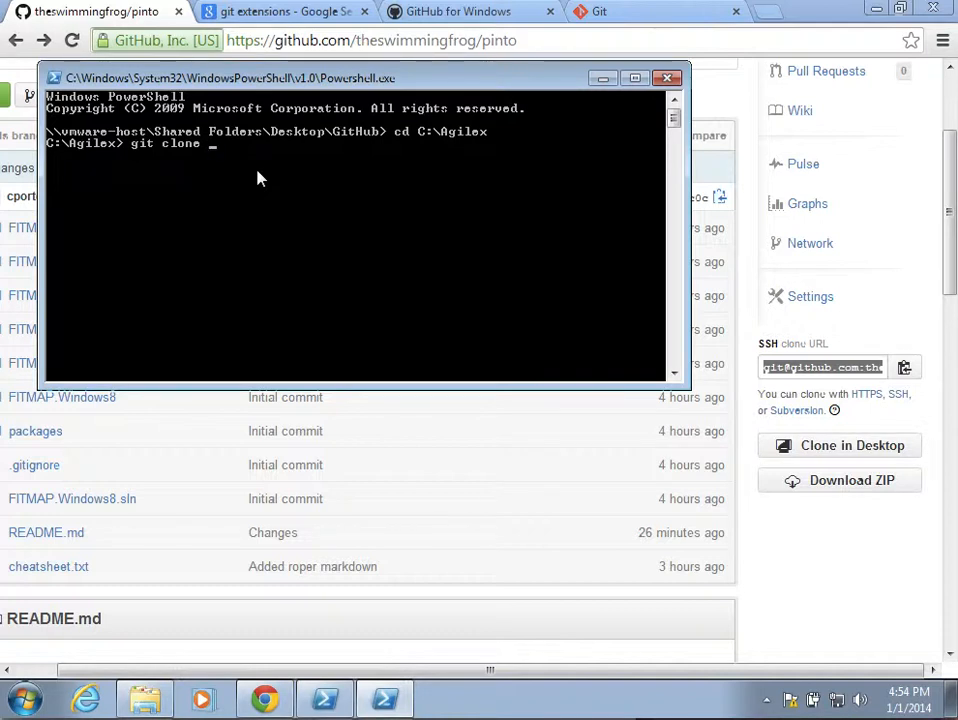
pyautogui.rightClick(257, 178)
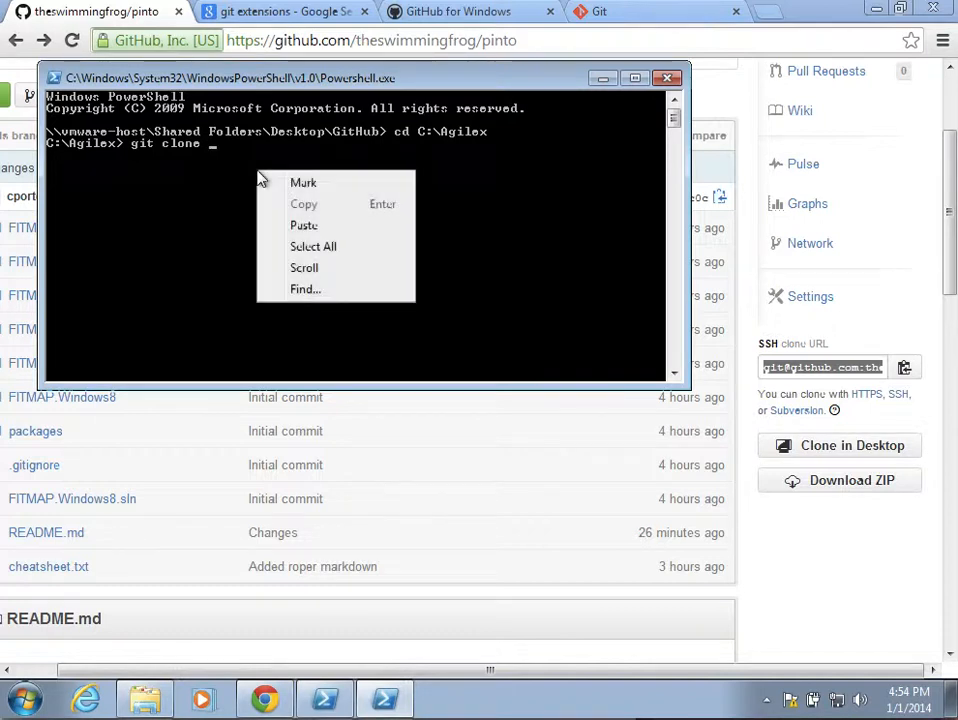
pyautogui.click(314, 227)
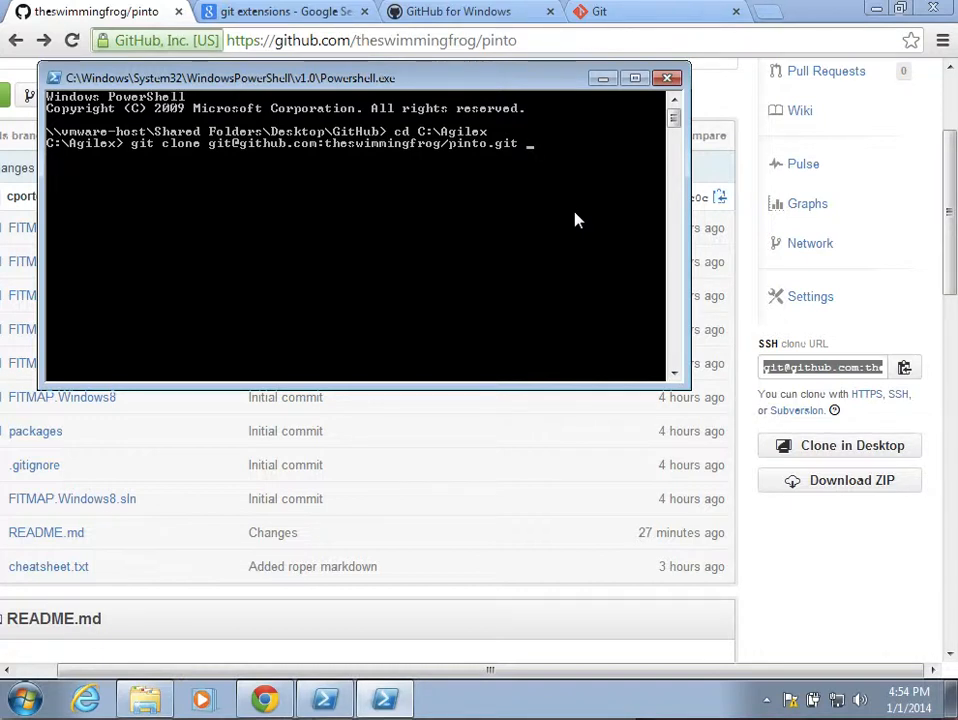
pyautogui.write('FITMAP.')
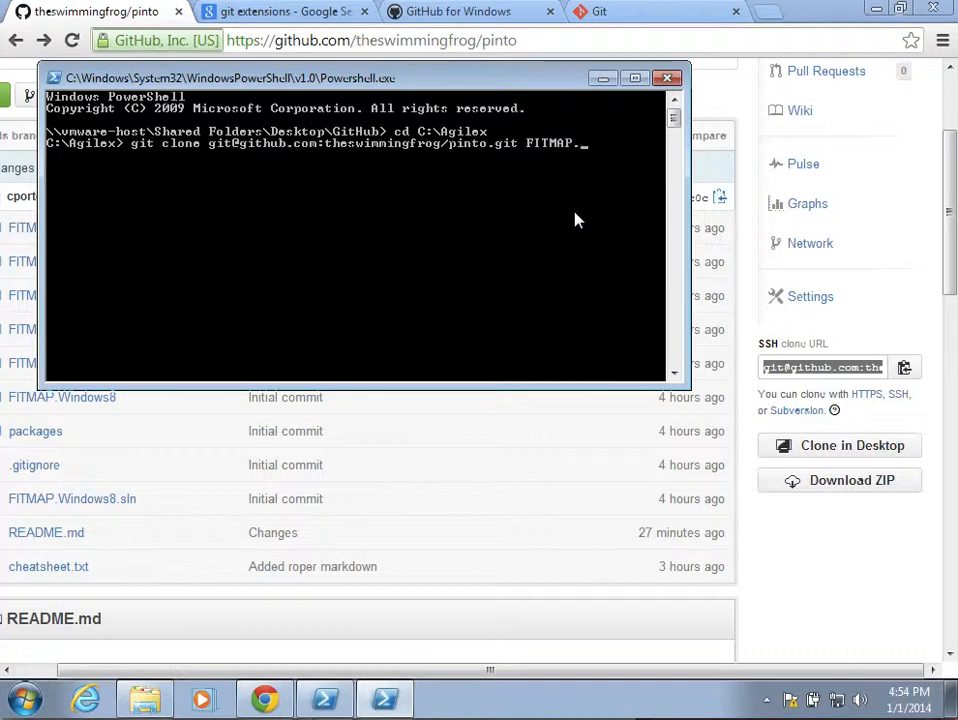
pyautogui.write('Windows8')
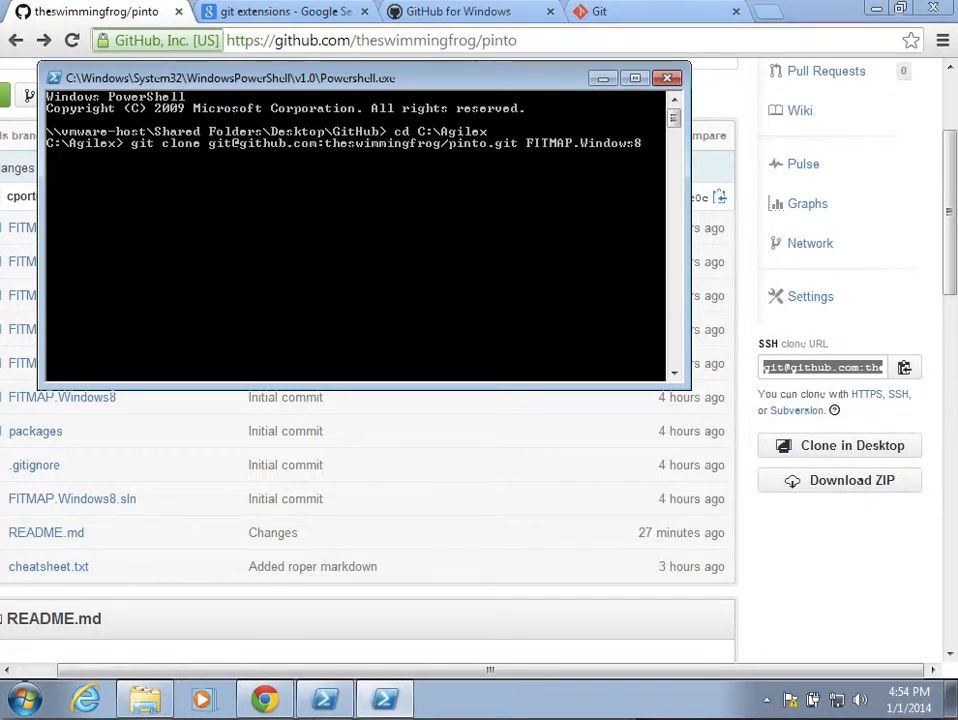
pyautogui.press('super+Tab')
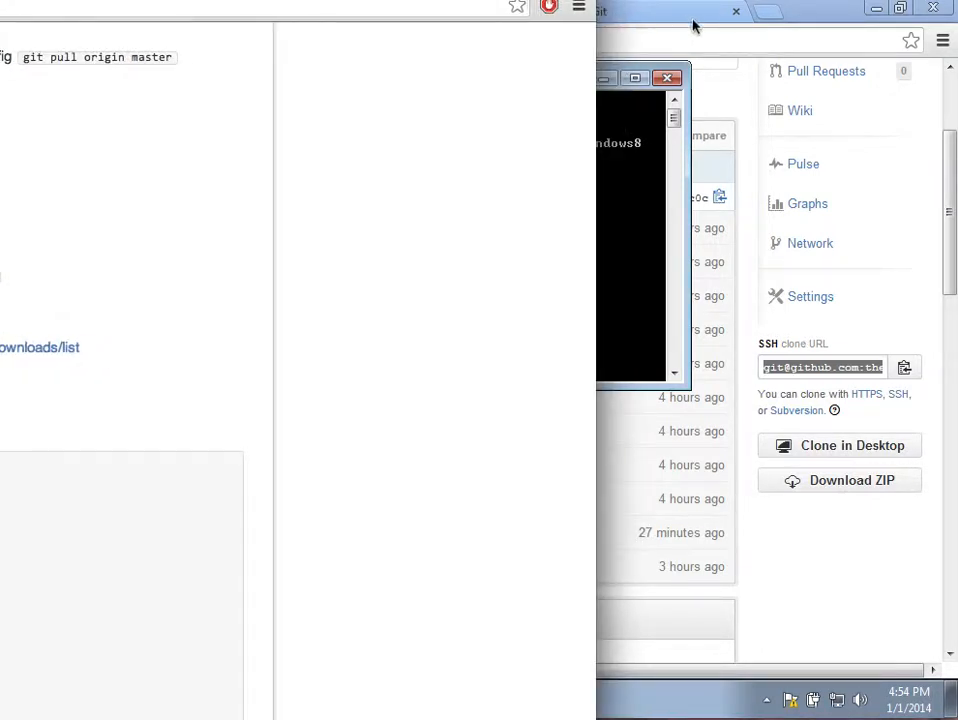
pyautogui.click(648, 116)
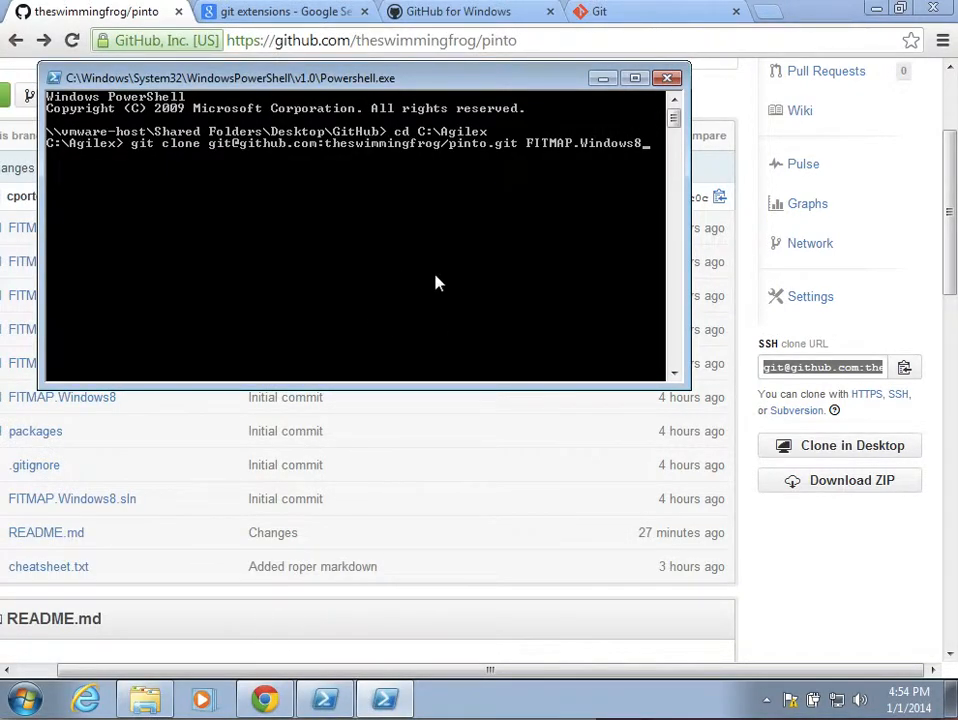
# Step: Run the clone, then cd into the new FITMAP.Windows8 folder
pyautogui.press('Return')
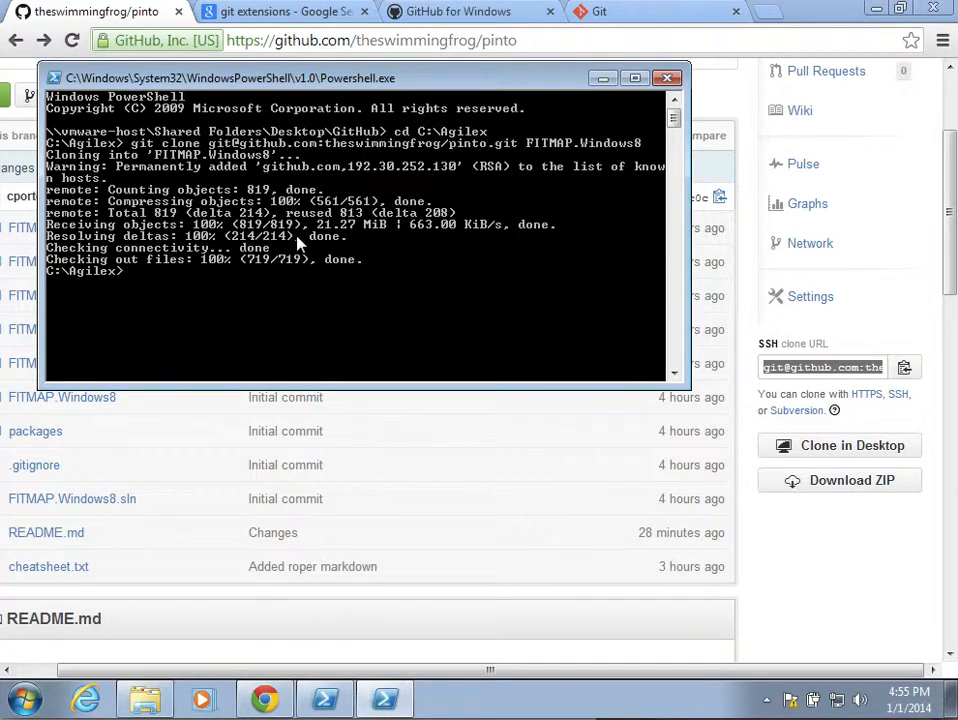
pyautogui.write('cd F')
pyautogui.press('Tab')
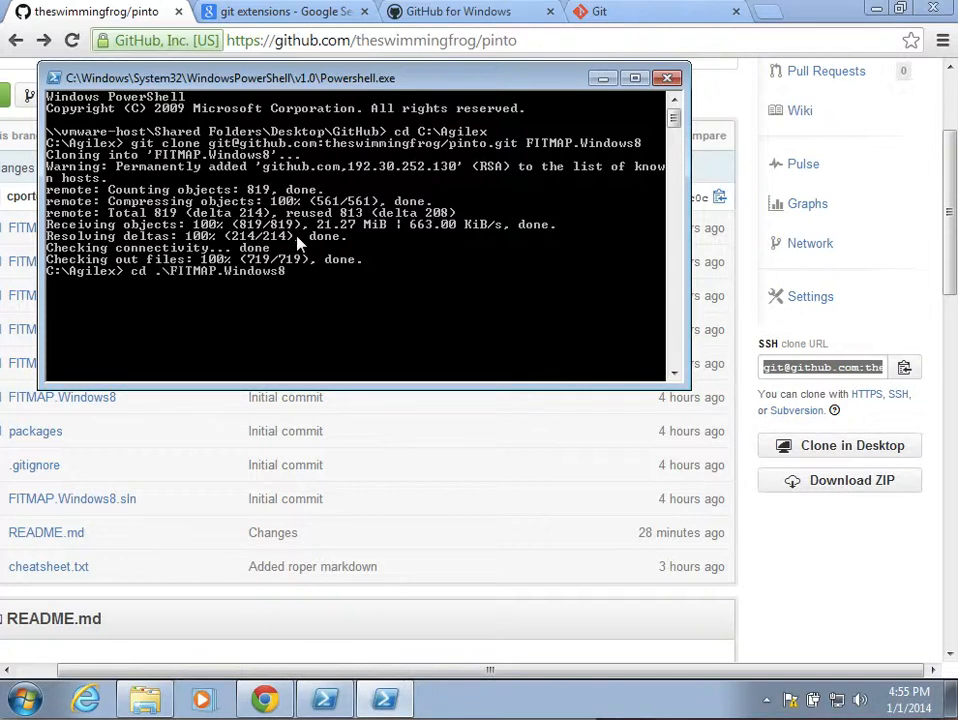
pyautogui.press('Return')
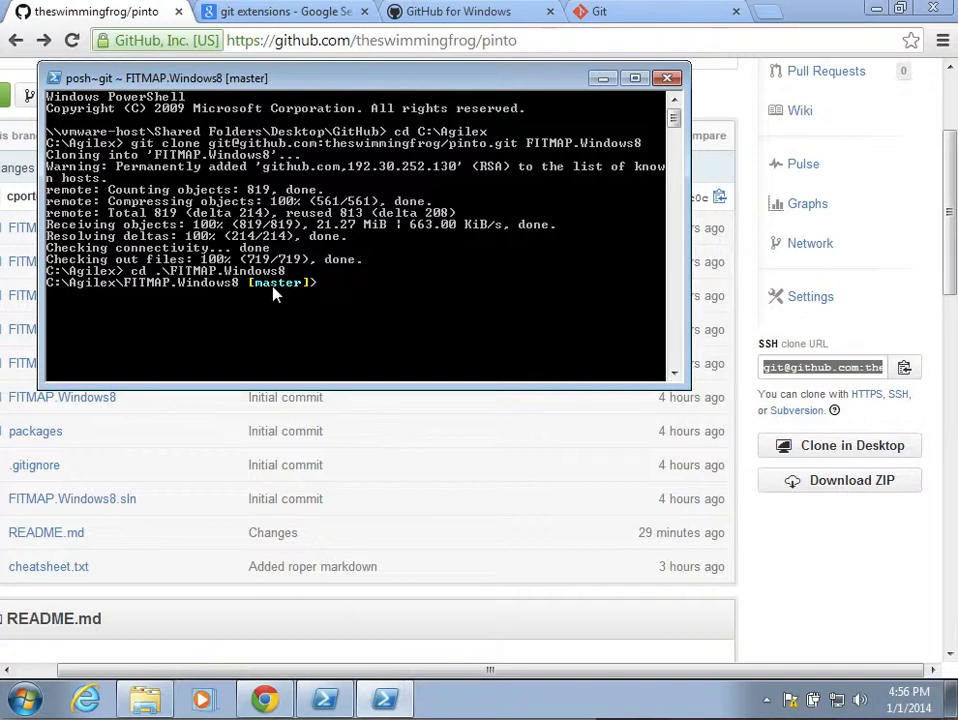
# Step: Run git status and ls in the new clone
pyautogui.write('git status')
pyautogui.press('Return')
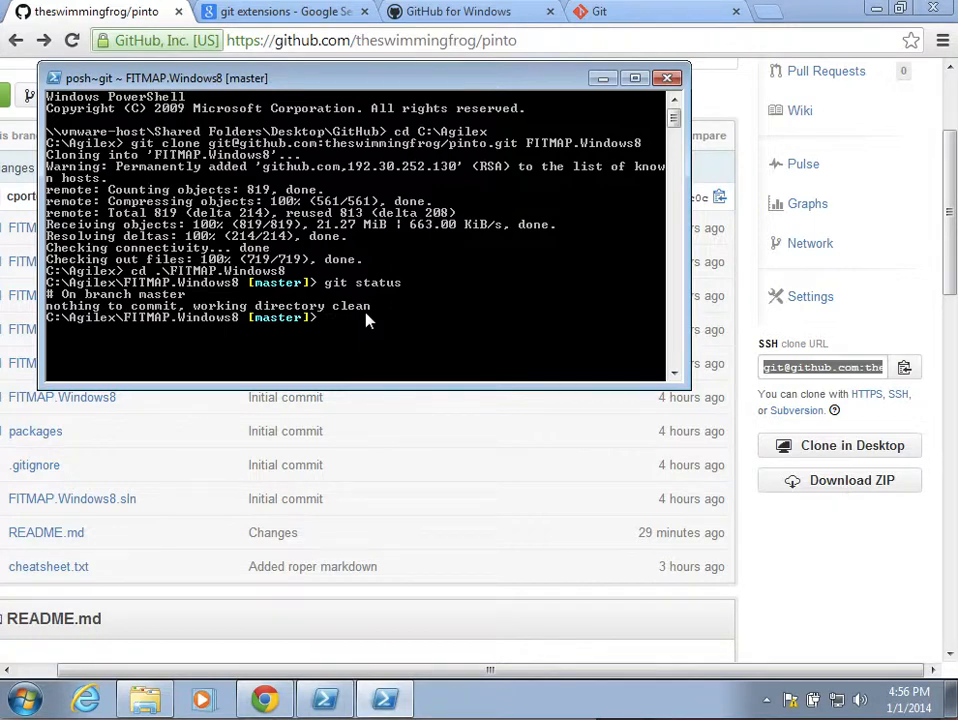
pyautogui.write('ls')
pyautogui.press('Return')
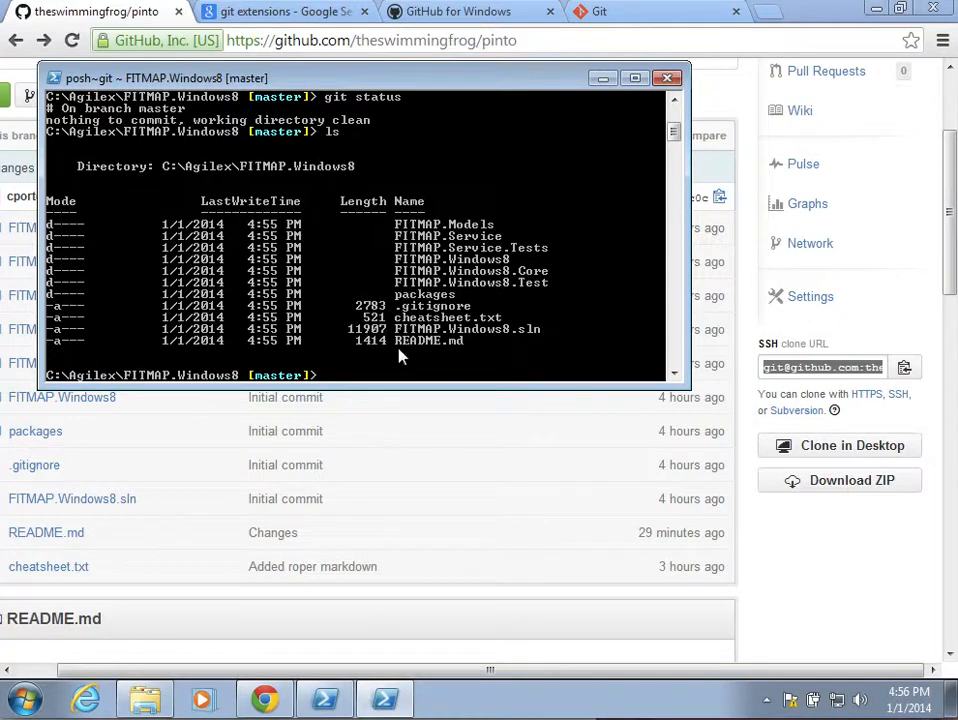
# Step: Move the console aside and show the 'git extensions' Google results in Chrome
pyautogui.moveTo(445, 81); pyautogui.dragTo(764, 81)
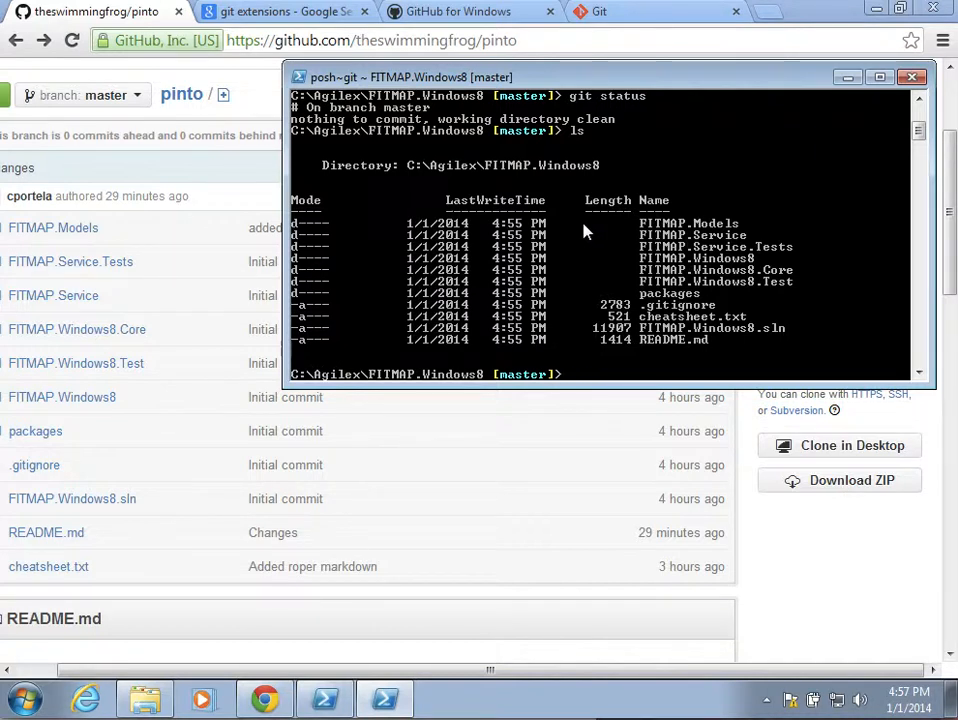
pyautogui.click(313, 26)
pyautogui.click(311, 20)
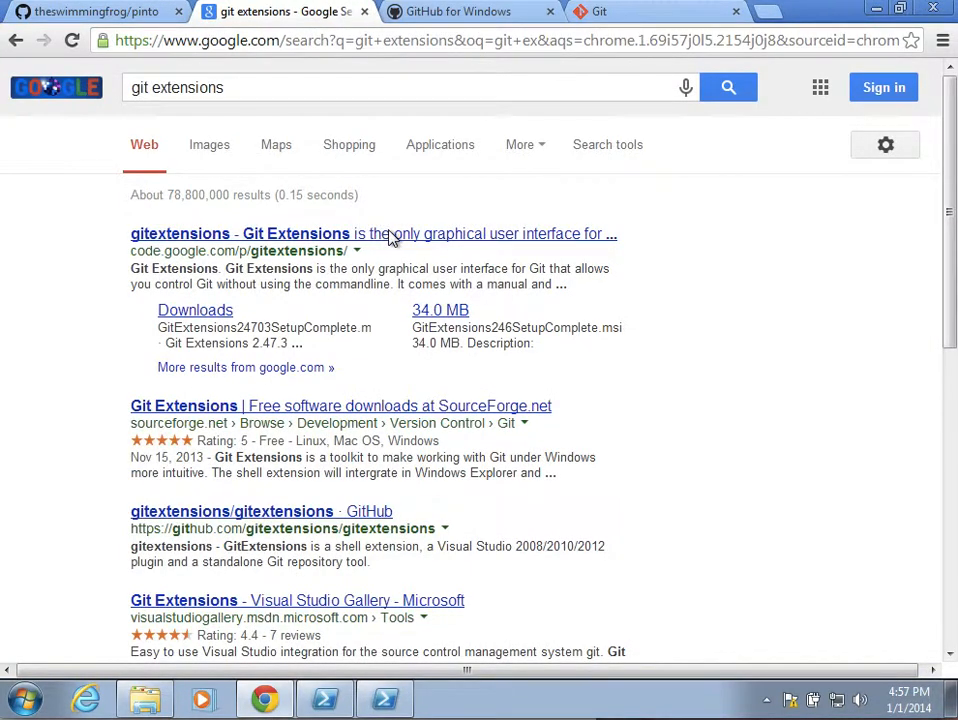
# Step: From the Git Extensions Downloads list, download GitExtensions24703SetupComplete.msi, then return to GitHub for Windows
pyautogui.click(200, 316)
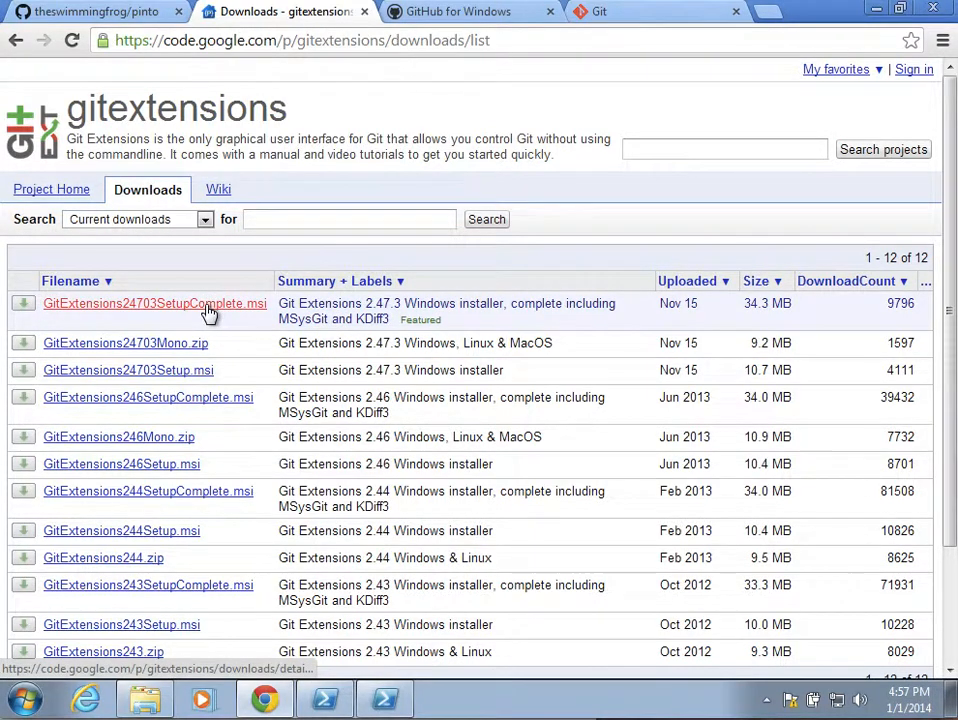
pyautogui.click(208, 313)
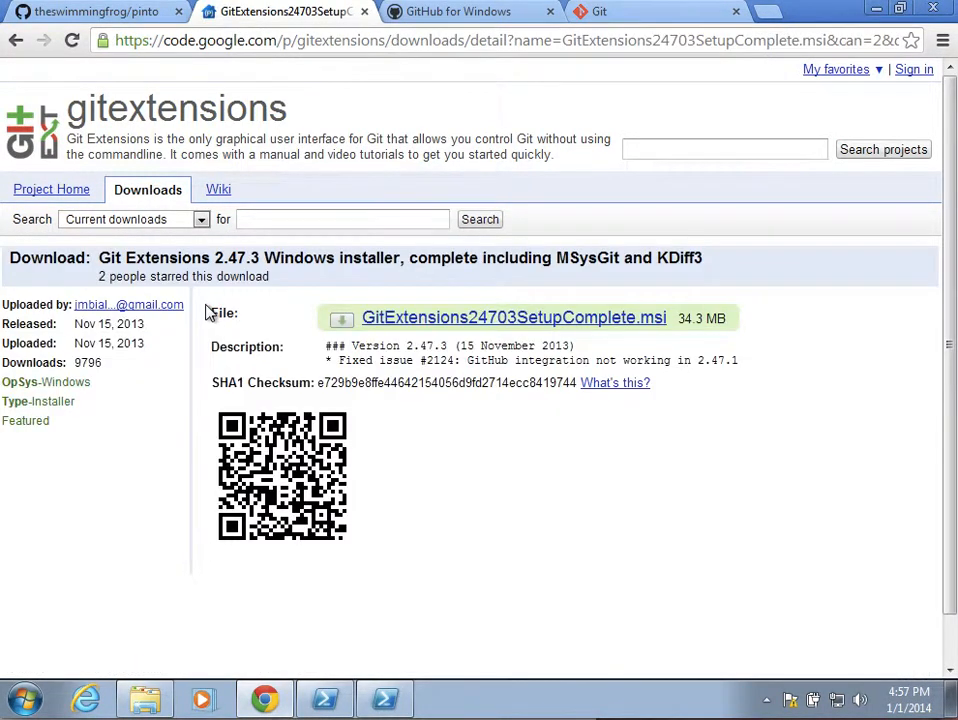
pyautogui.click(447, 320)
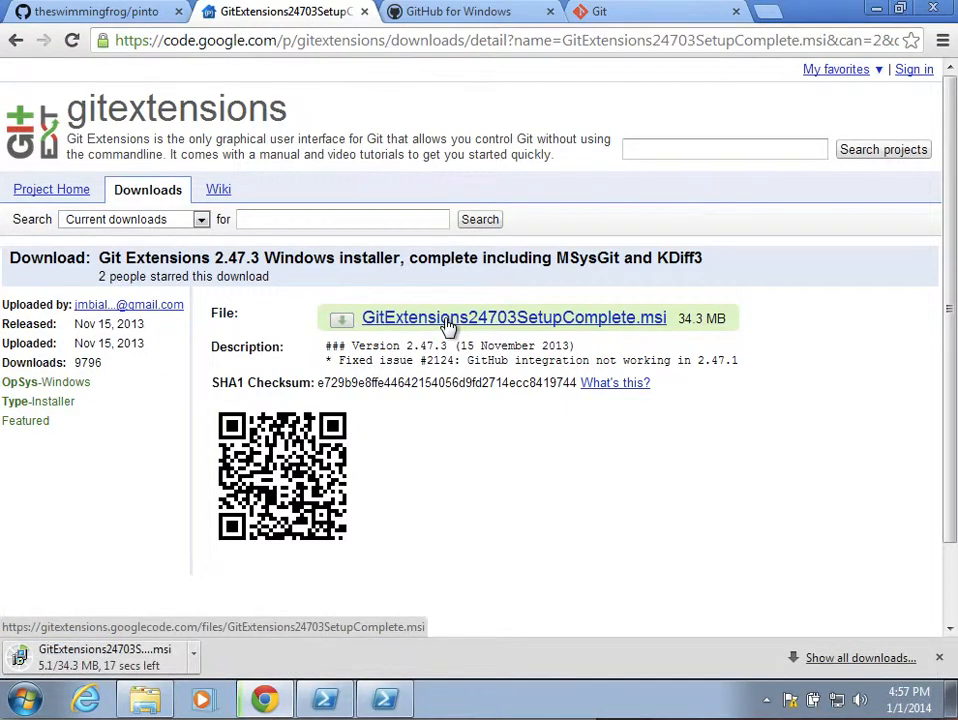
pyautogui.click(472, 25)
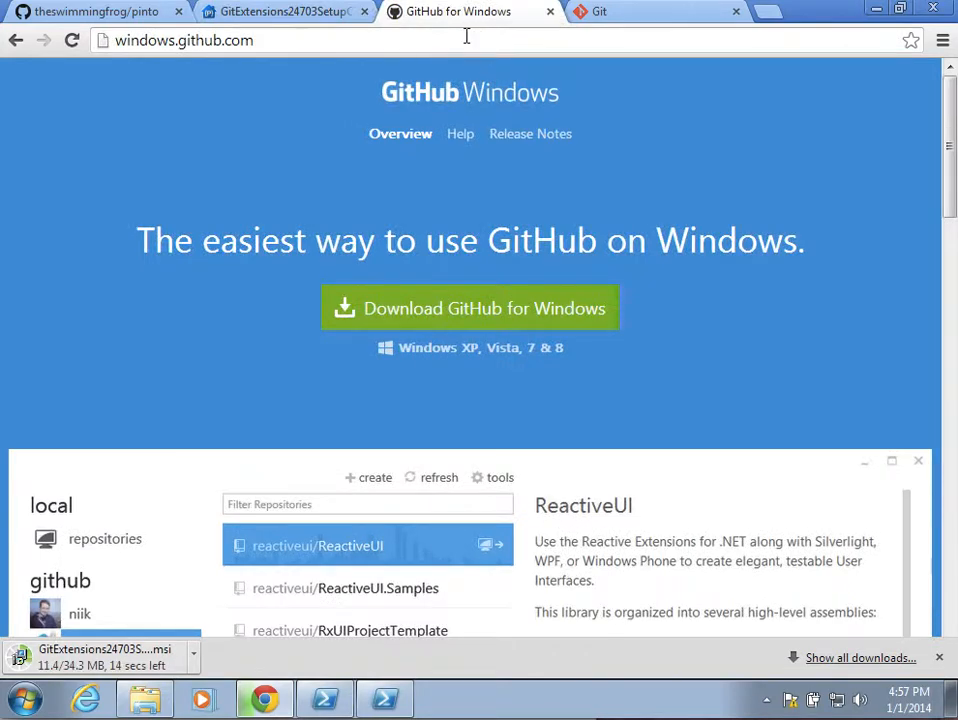
# Step: Search for putty and download putty-0.63-installer.exe from the PuTTY Download Page's Binaries section
pyautogui.click(466, 37)
pyautogui.write('putty')
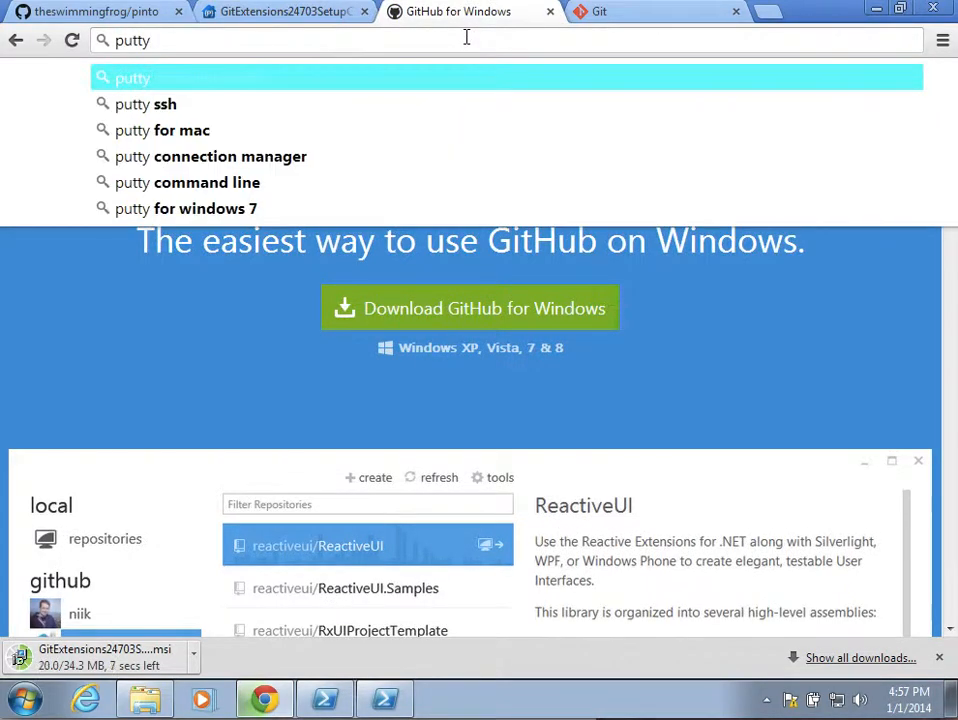
pyautogui.press('Return')
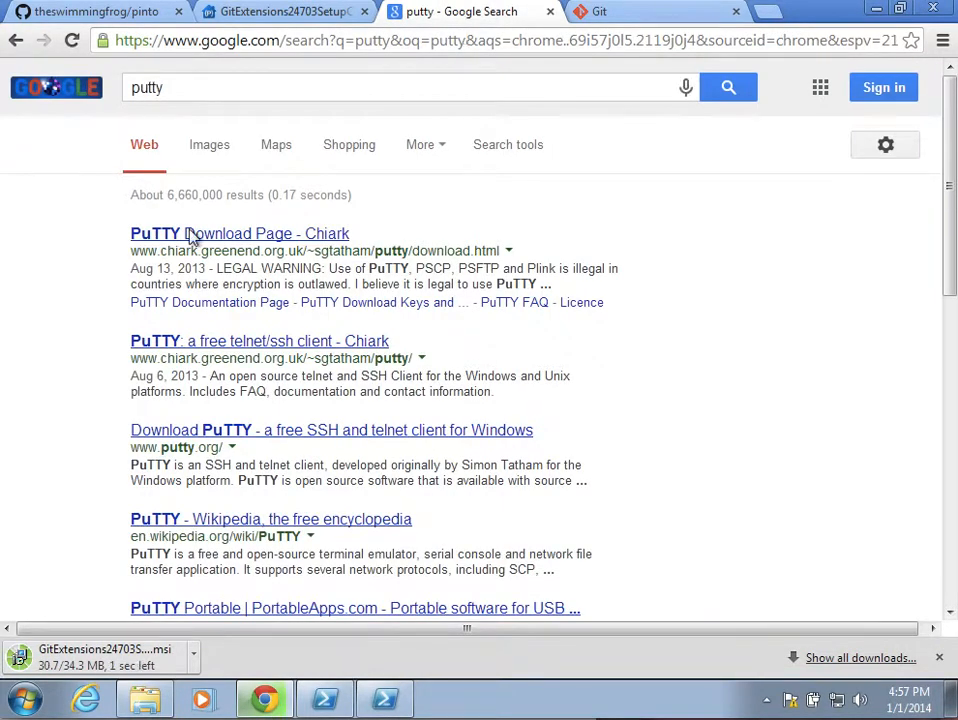
pyautogui.click(215, 237)
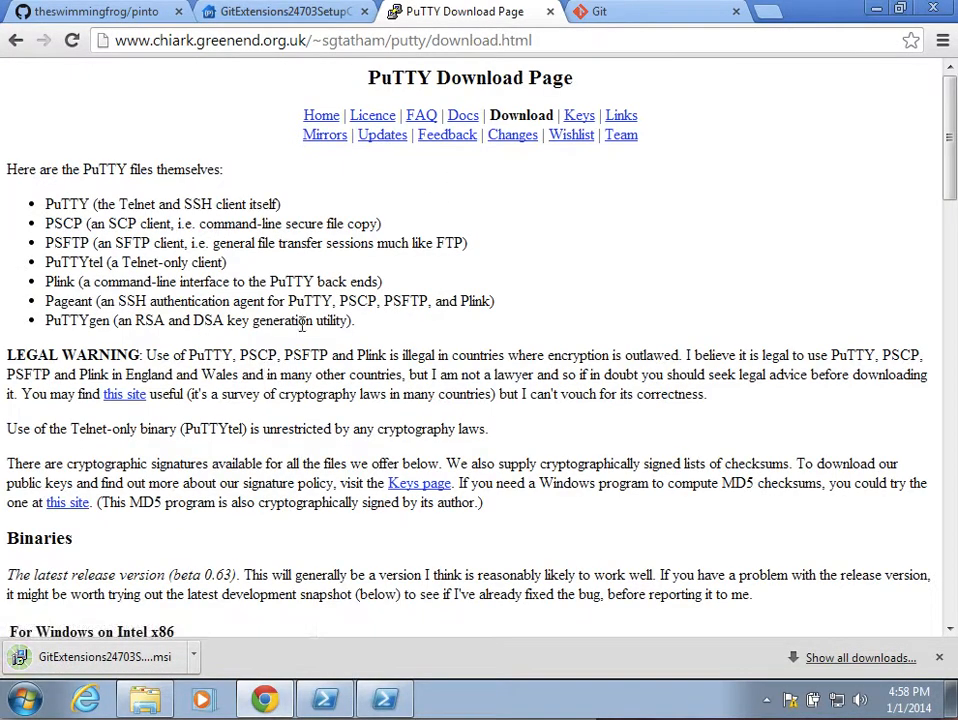
pyautogui.scroll(-3, 438, 340)
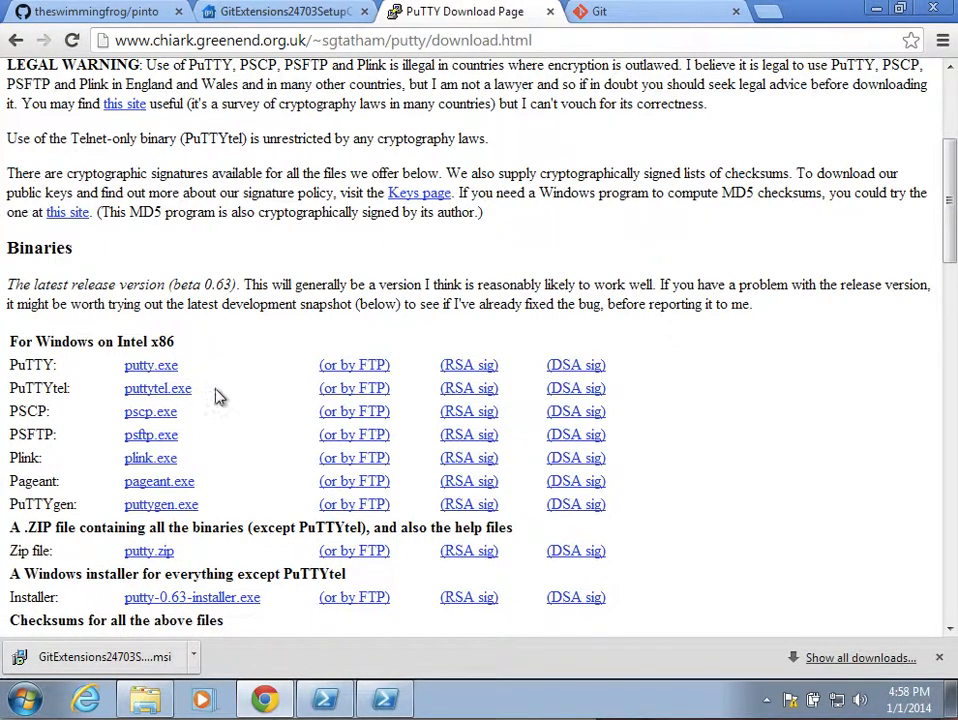
pyautogui.click(229, 604)
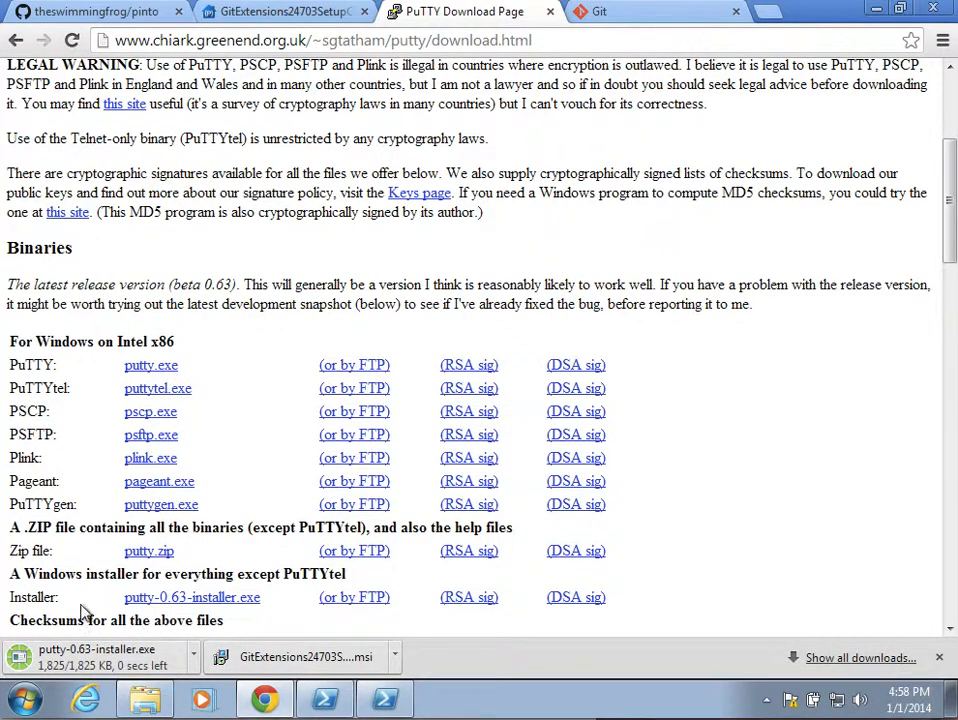
# Step: Run the PuTTY 0.63 installer with default location, Start Menu folder and tasks, and finish
pyautogui.click(155, 652)
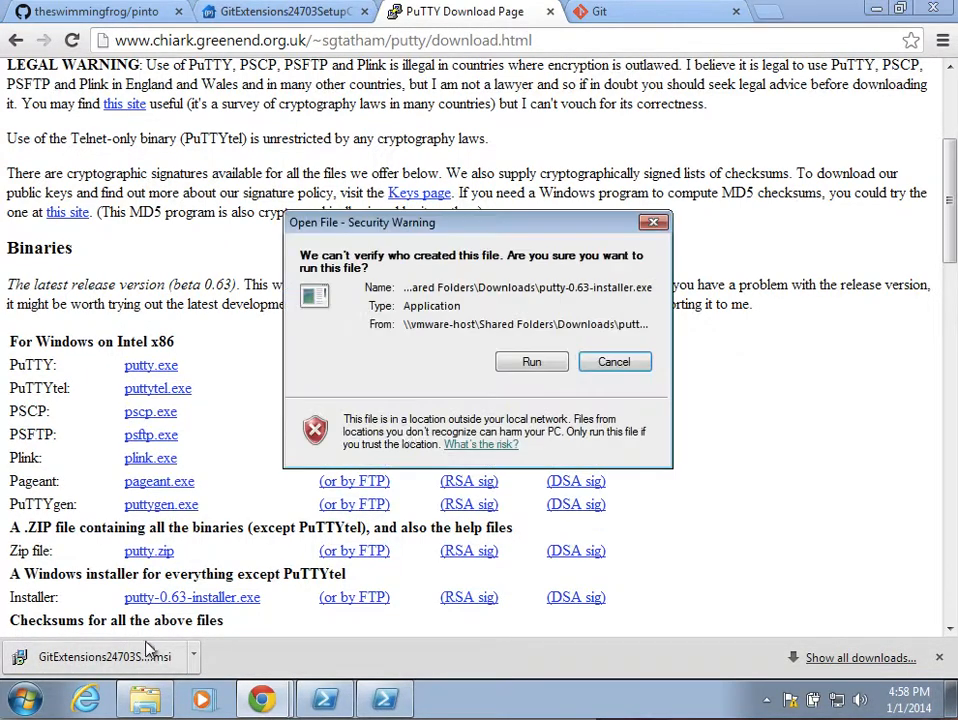
pyautogui.click(531, 366)
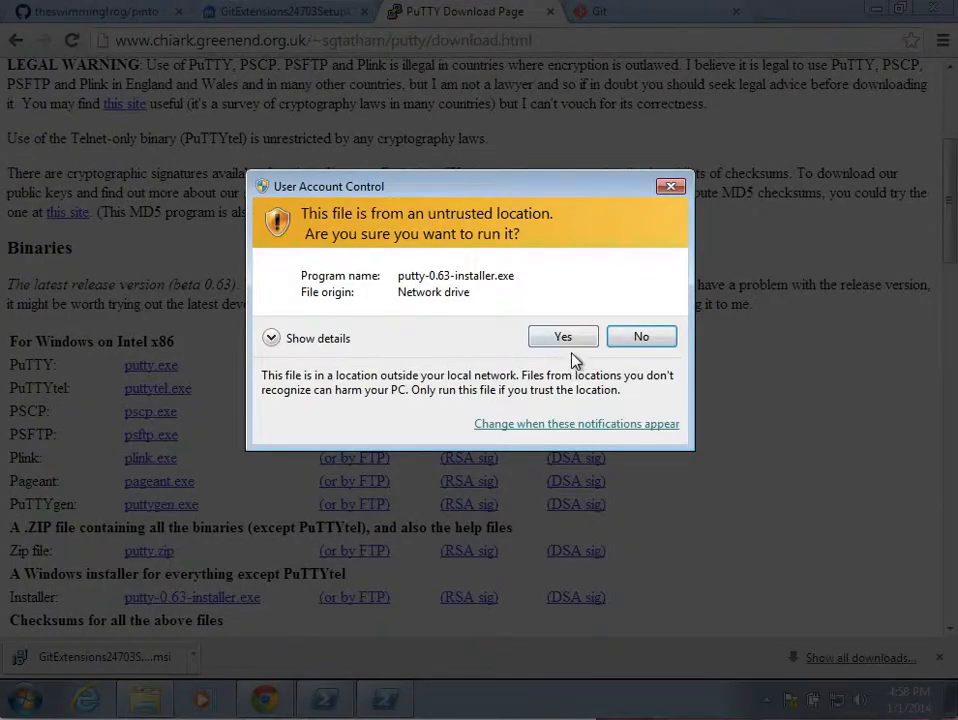
pyautogui.click(574, 338)
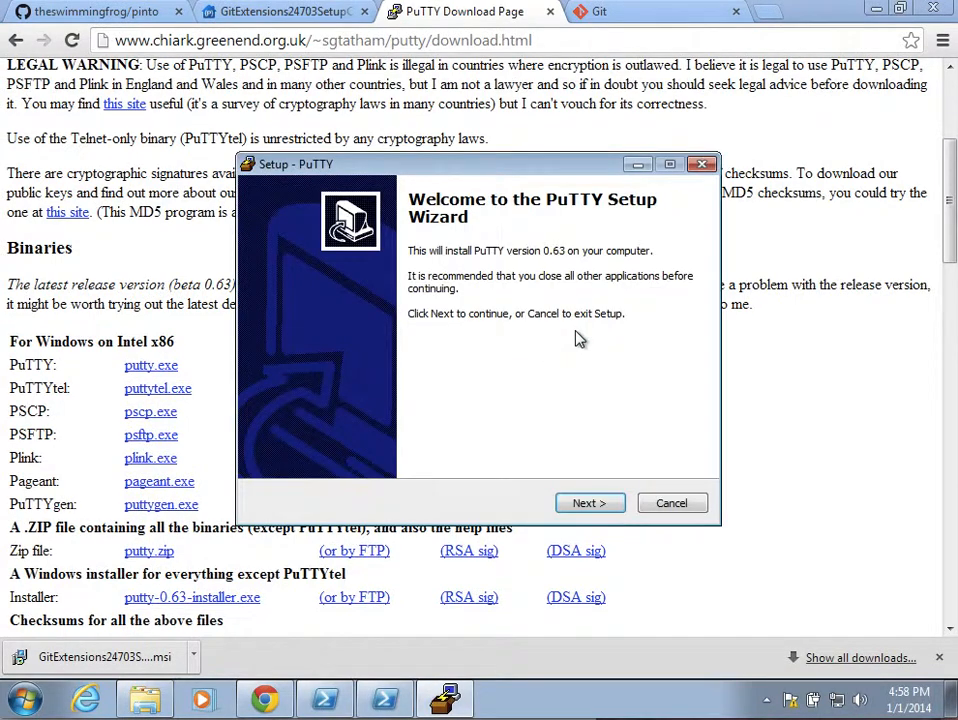
pyautogui.click(577, 505)
pyautogui.click(577, 507)
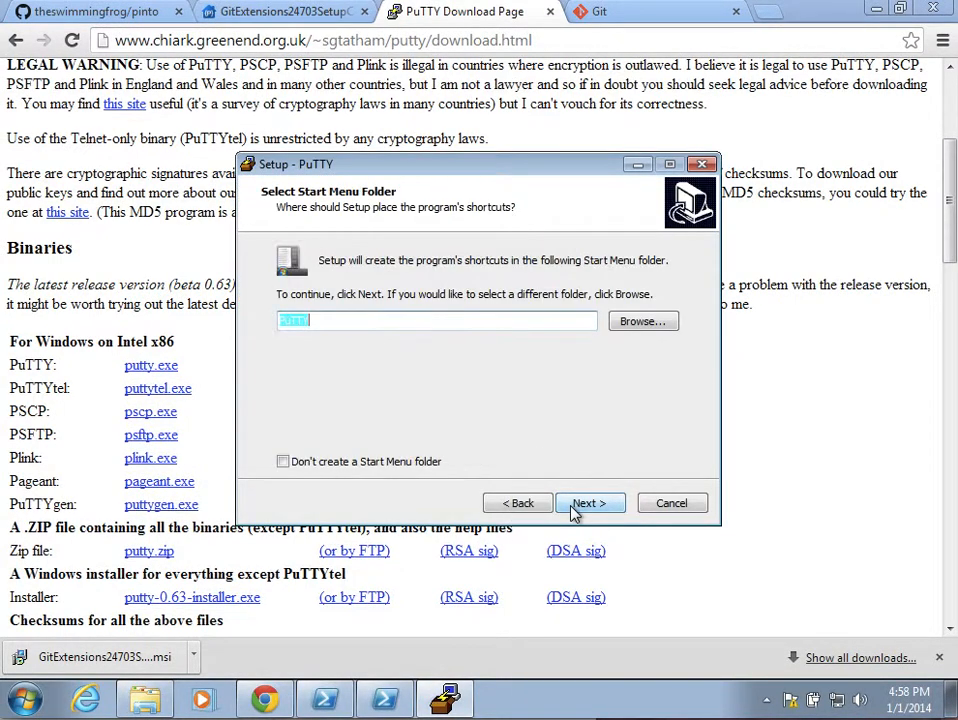
pyautogui.click(583, 506)
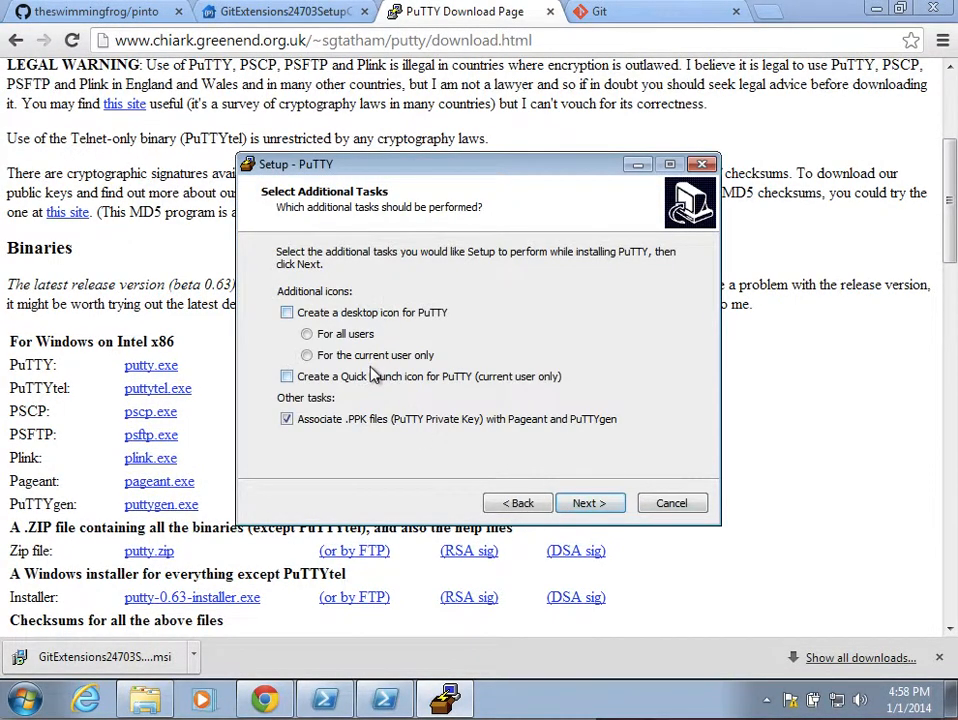
pyautogui.click(599, 505)
pyautogui.click(592, 504)
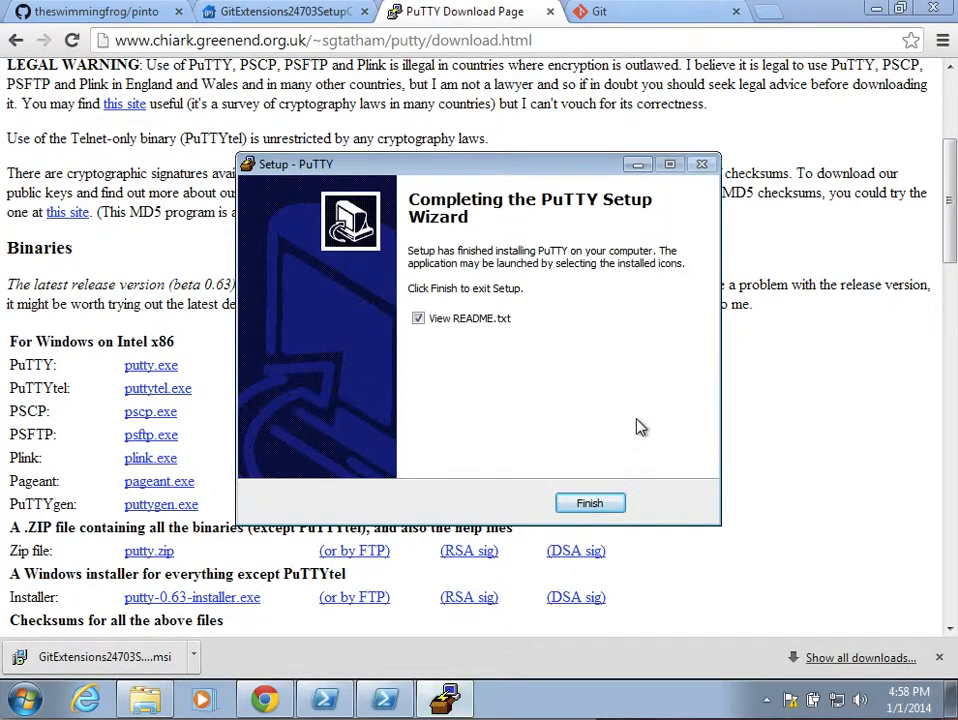
pyautogui.click(589, 503)
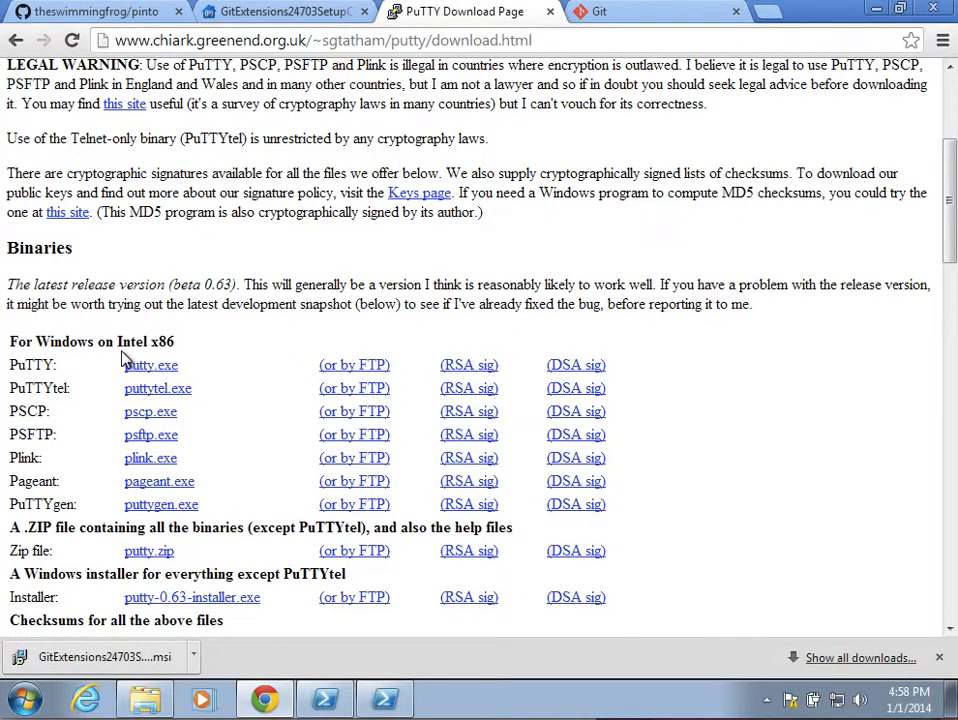
pyautogui.click(110, 660)
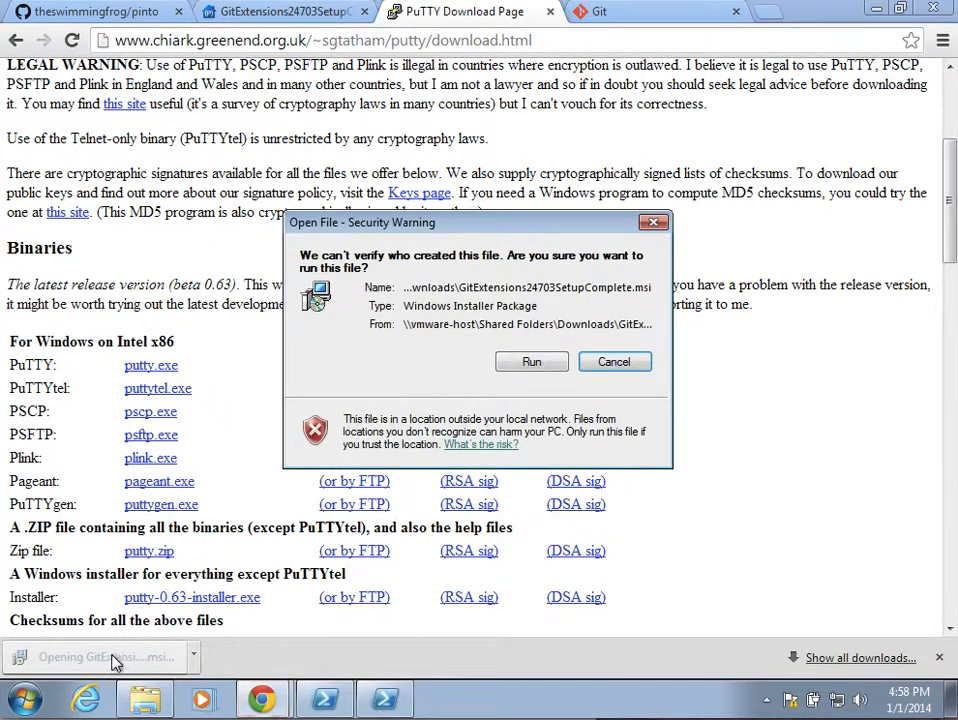
# Step: Install for all users, adding MsysGit 1.8.3 and KDiff3 0.9.97, with the default Program Files folder
pyautogui.click(536, 363)
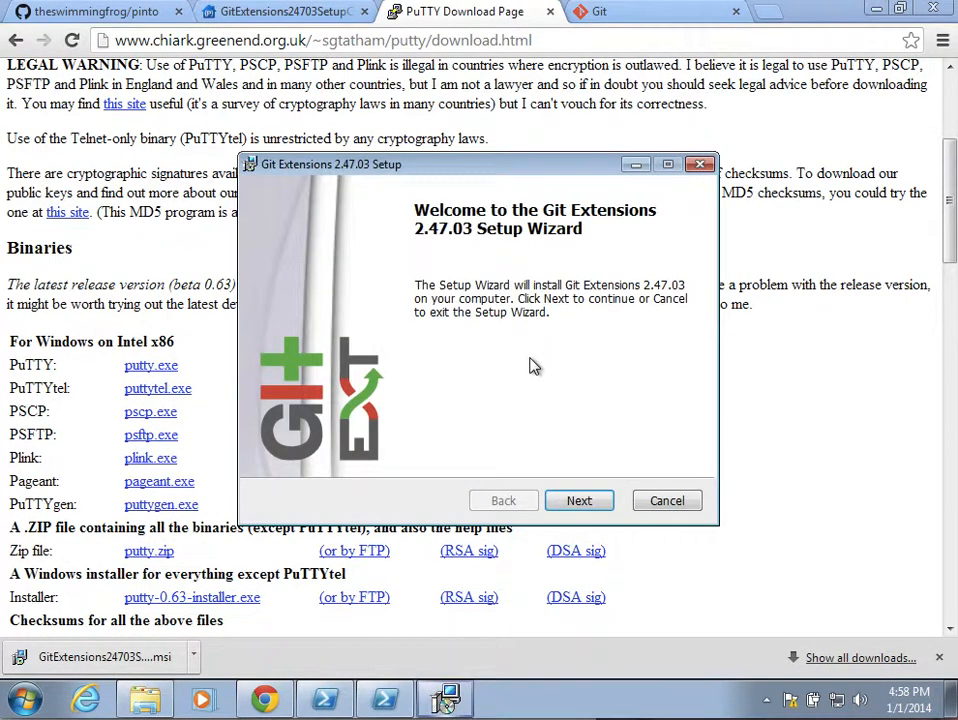
pyautogui.click(576, 502)
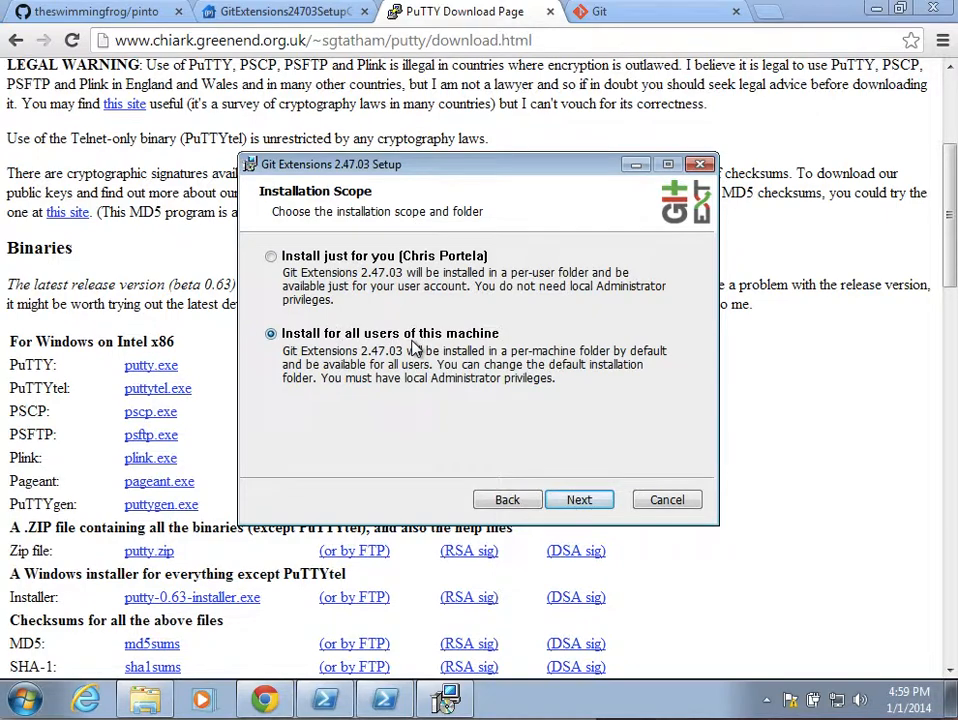
pyautogui.click(578, 501)
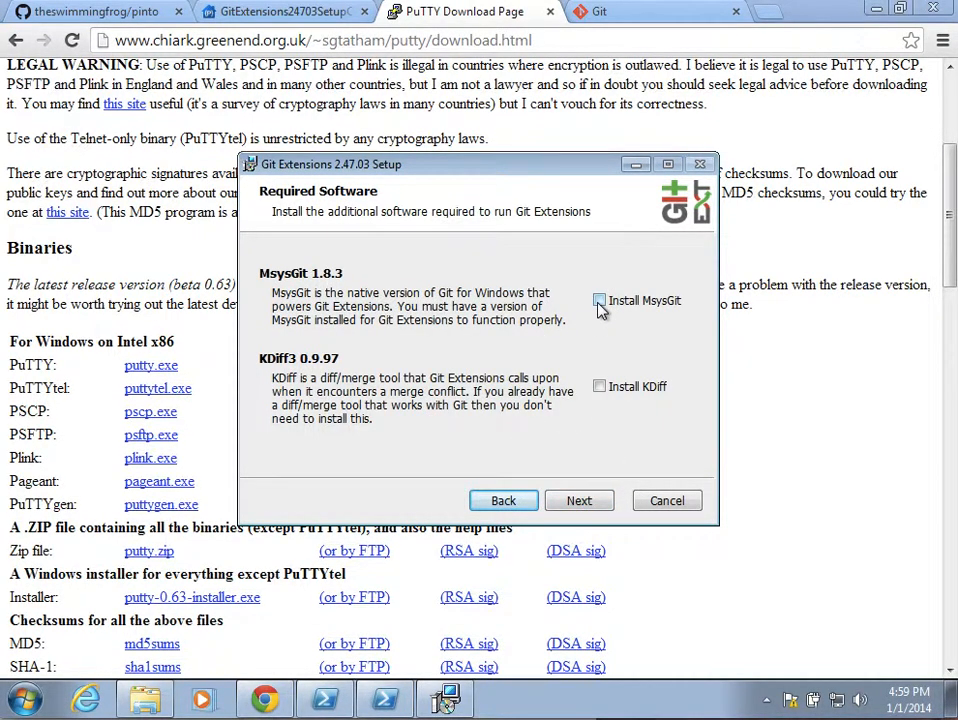
pyautogui.click(599, 302)
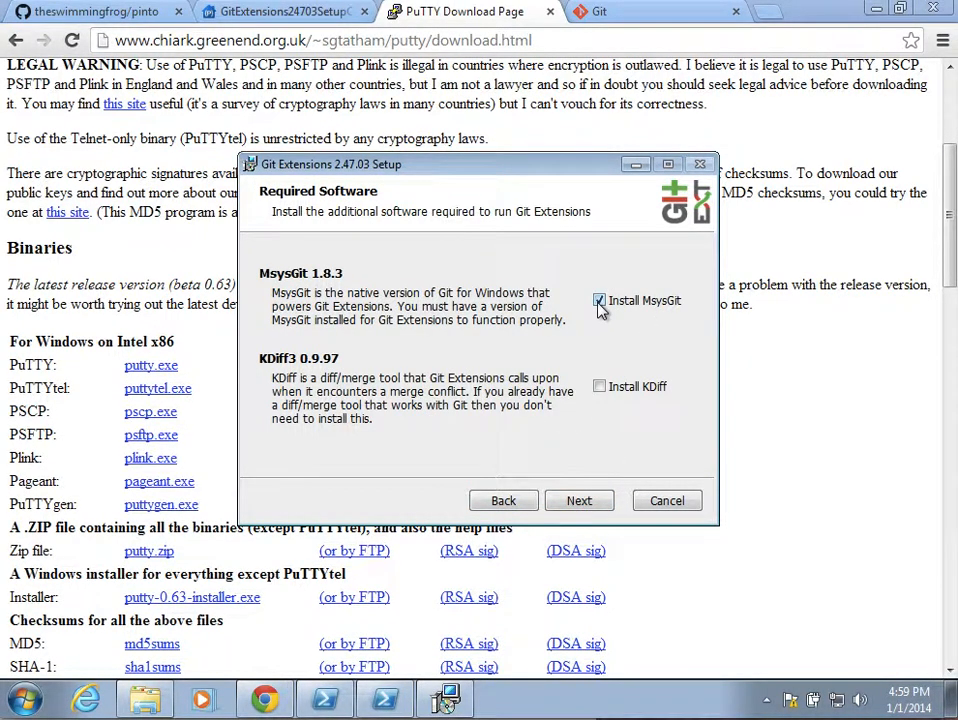
pyautogui.click(600, 386)
pyautogui.click(580, 505)
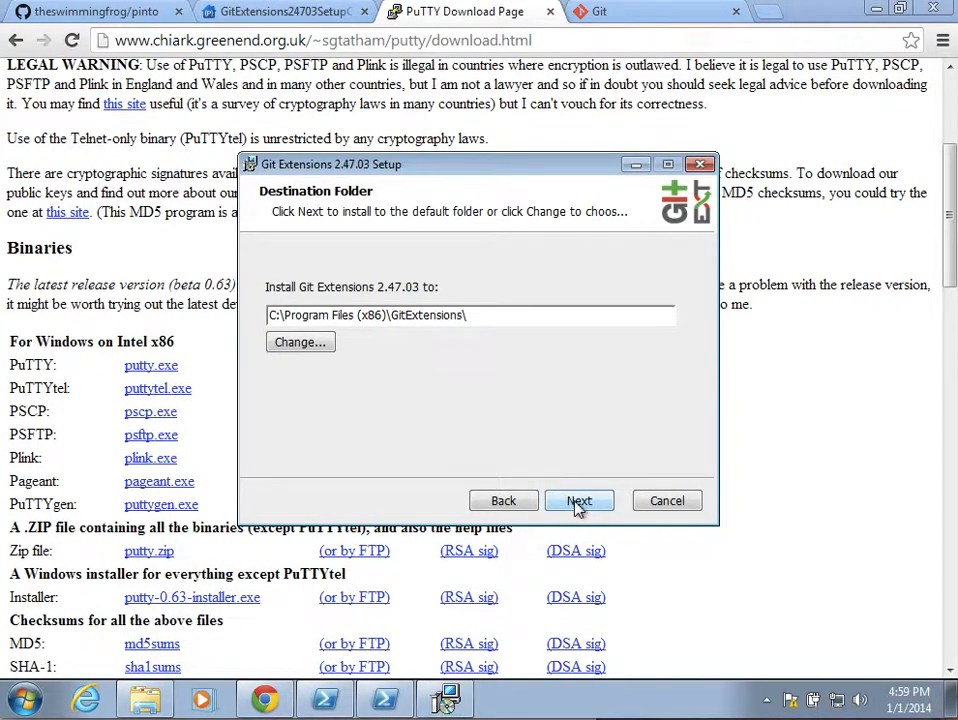
pyautogui.click(580, 502)
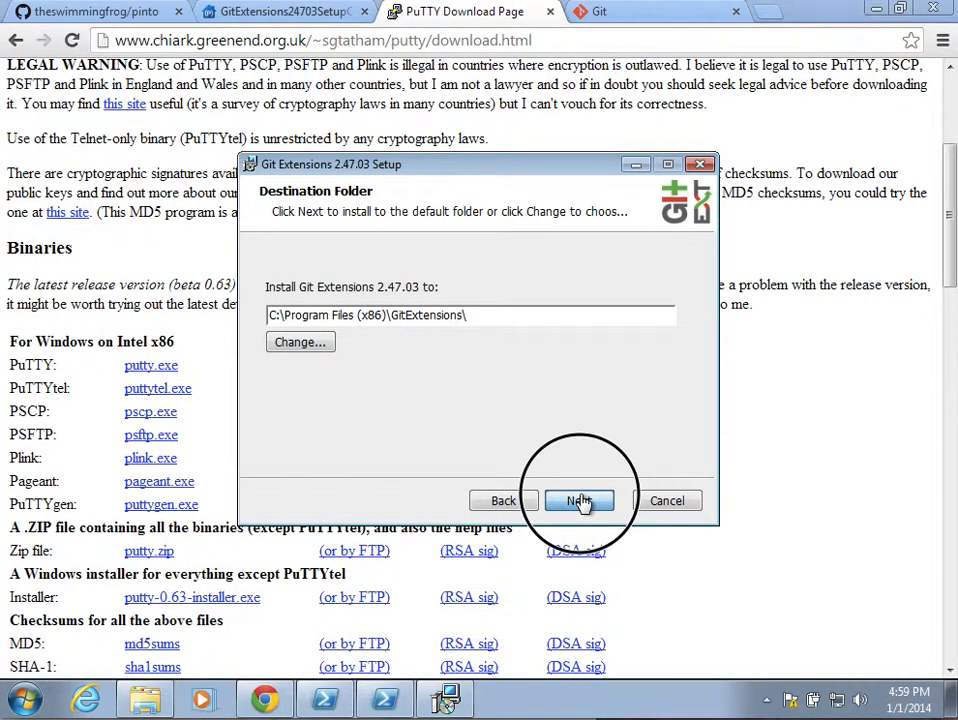
# Step: Review the Custom Setup feature tree, leaving the Visual Studio 2012/2013 integrations excluded, and continue
pyautogui.scroll(-1, 558, 380)
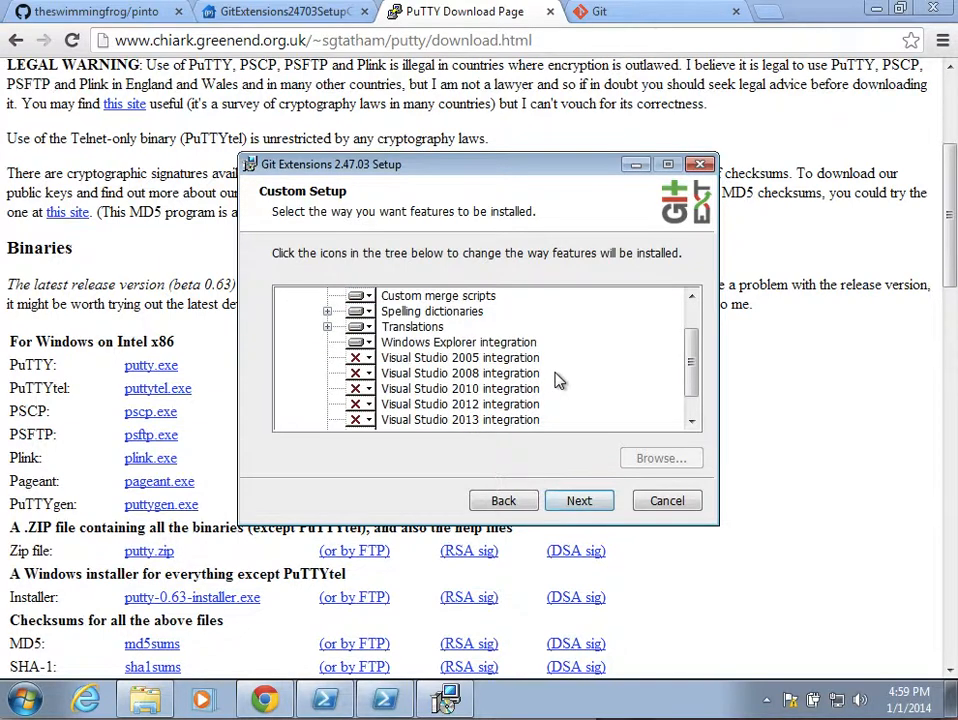
pyautogui.moveTo(694, 372); pyautogui.dragTo(700, 392)
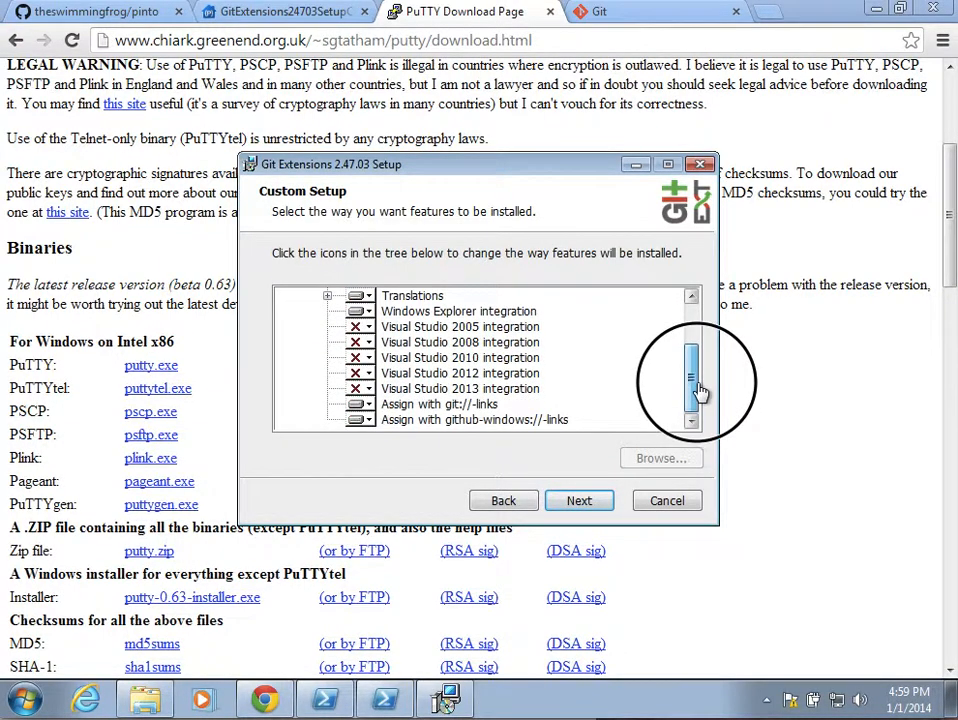
pyautogui.click(368, 390)
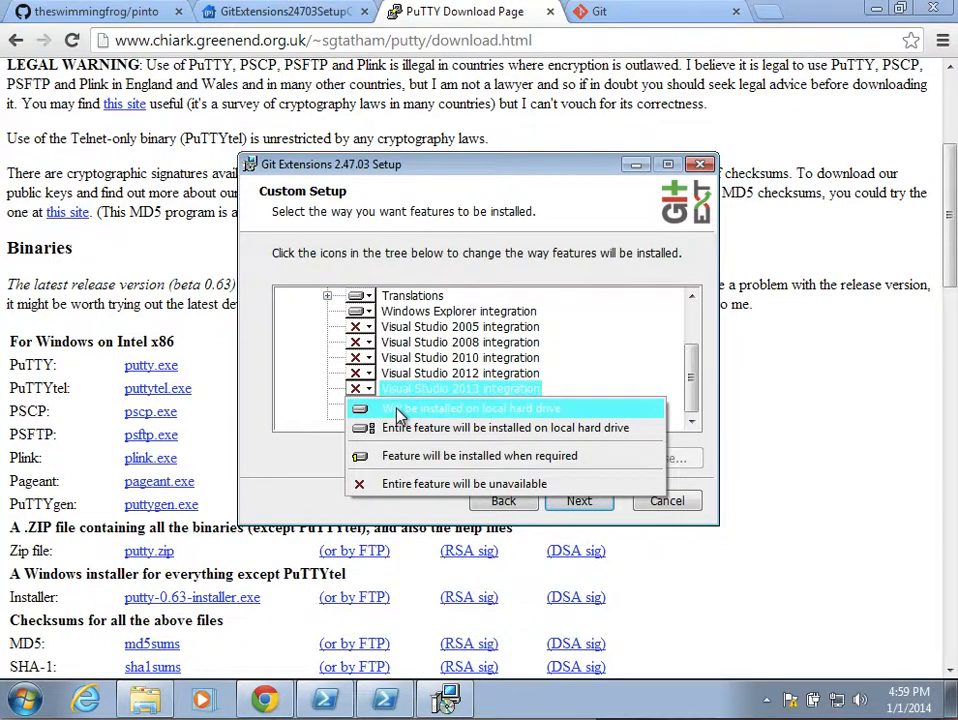
pyautogui.click(645, 366)
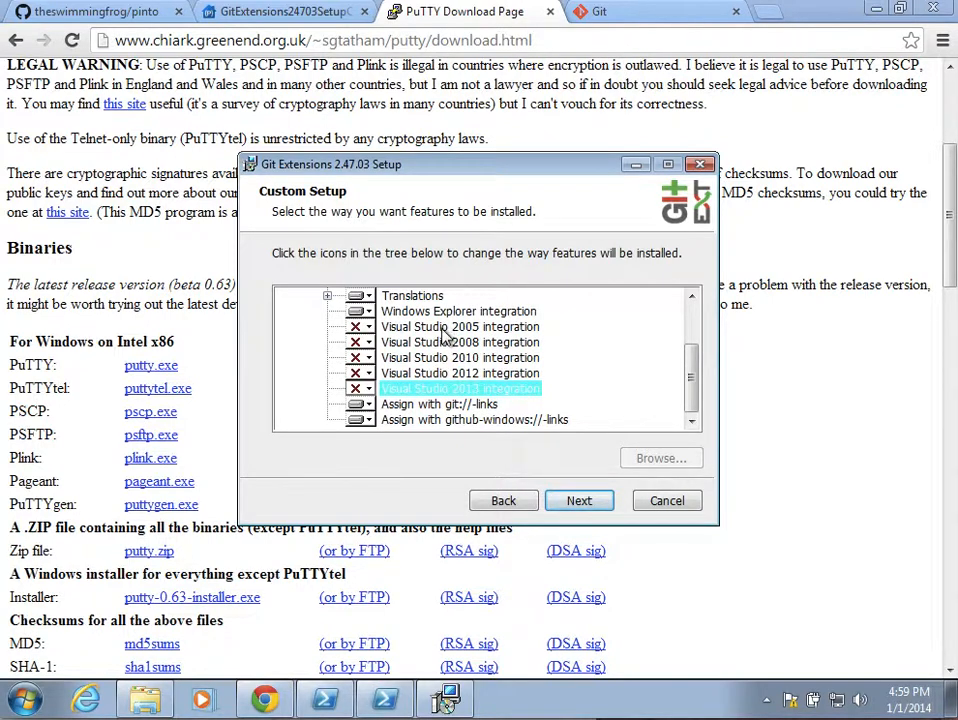
pyautogui.click(466, 376)
pyautogui.click(466, 388)
pyautogui.moveTo(695, 360); pyautogui.dragTo(692, 324)
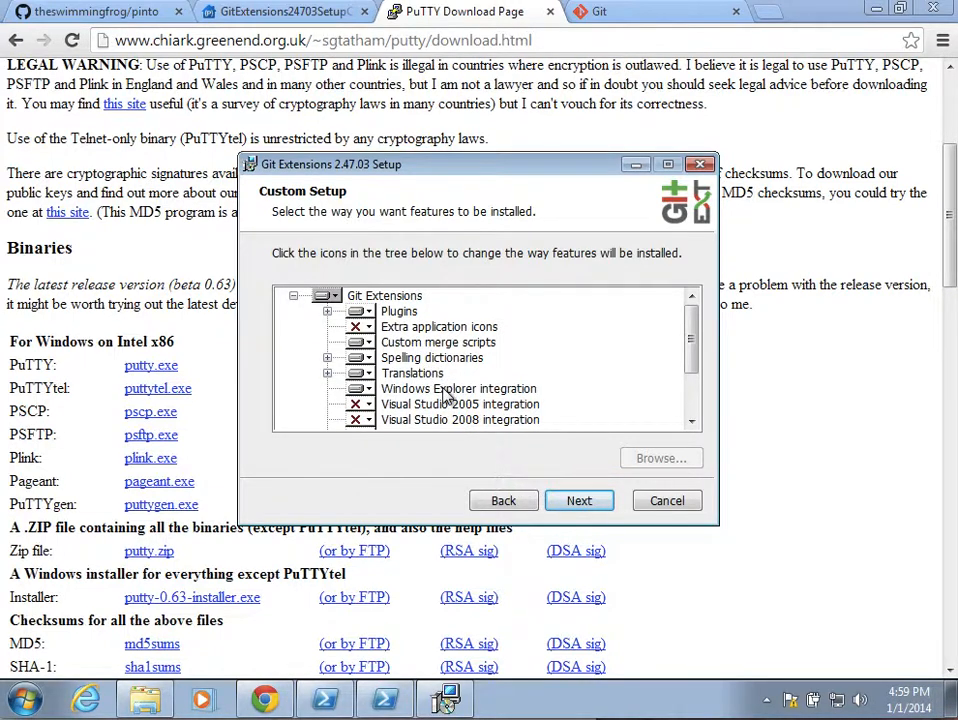
pyautogui.moveTo(692, 342); pyautogui.dragTo(695, 395)
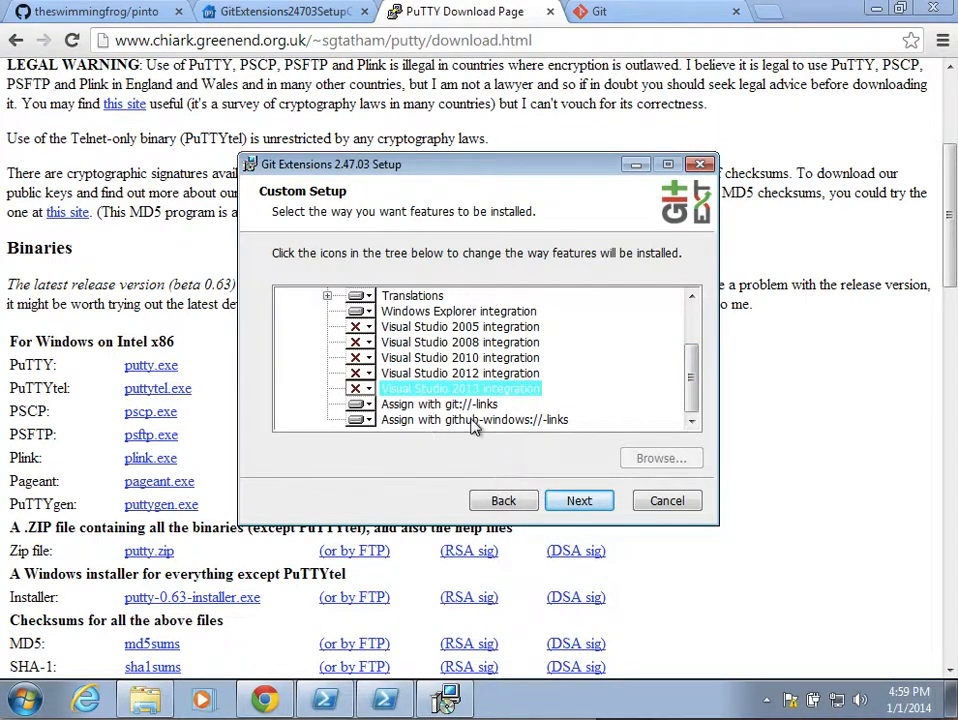
pyautogui.click(577, 503)
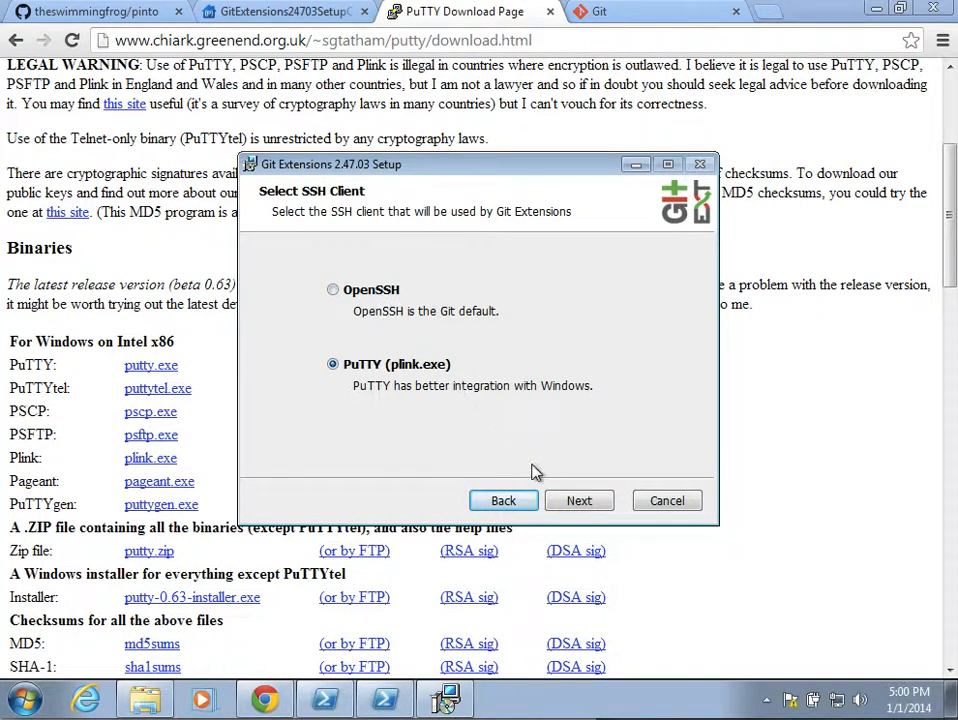
# Step: Keep PuTTY (plink.exe) as the SSH client and begin installing Git Extensions 2.47.03
pyautogui.click(562, 503)
pyautogui.click(562, 503)
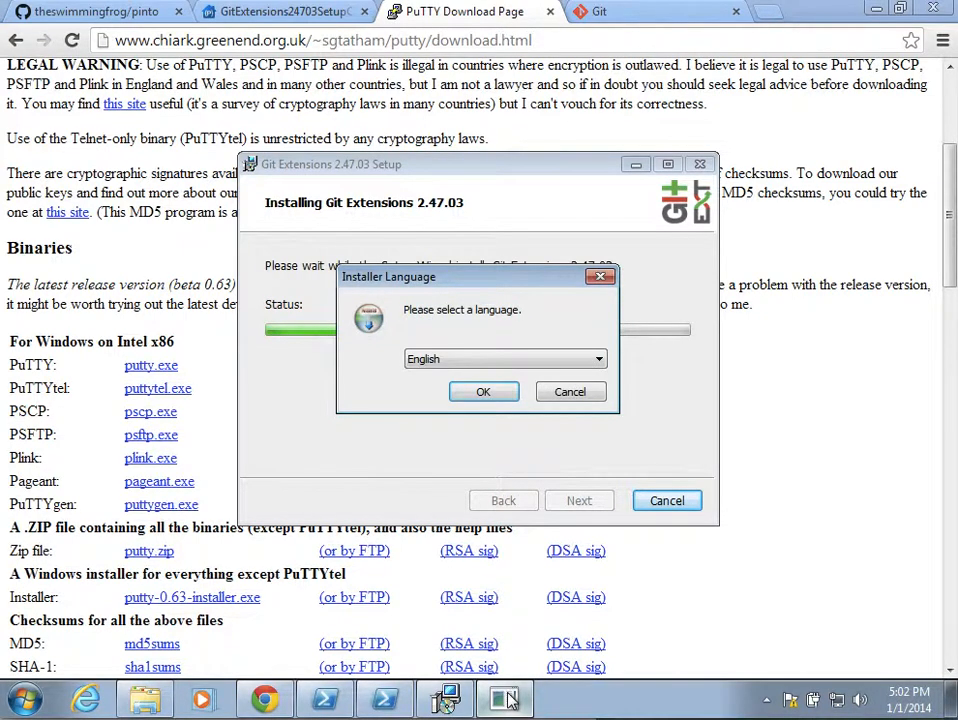
# Step: Install KDiff3 in English with default components, folder and all-users option, then close its wizard
pyautogui.click(485, 392)
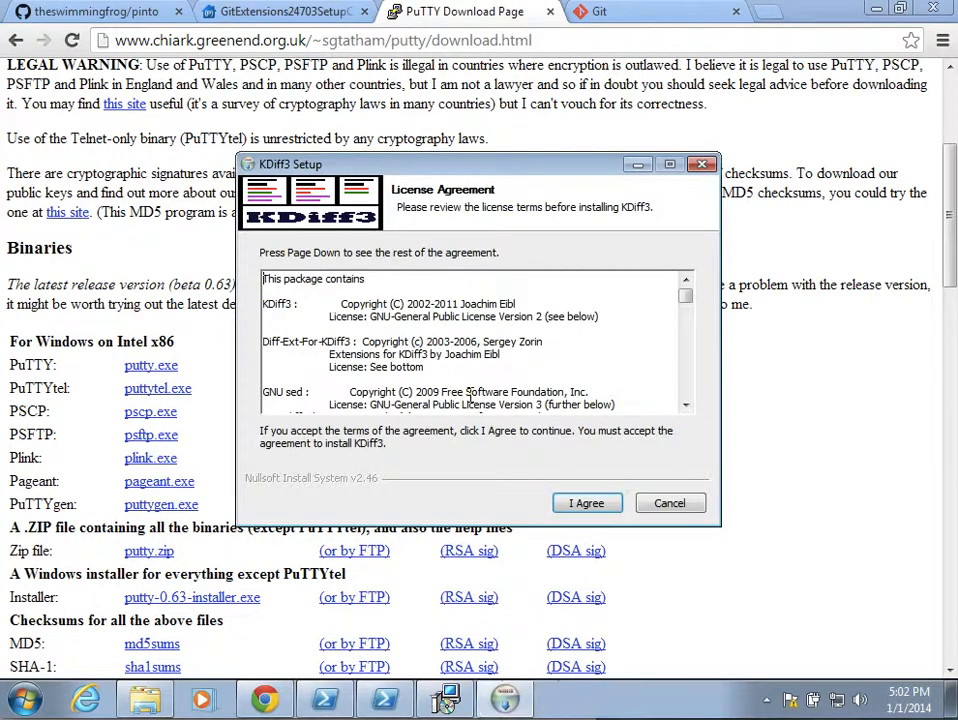
pyautogui.click(582, 505)
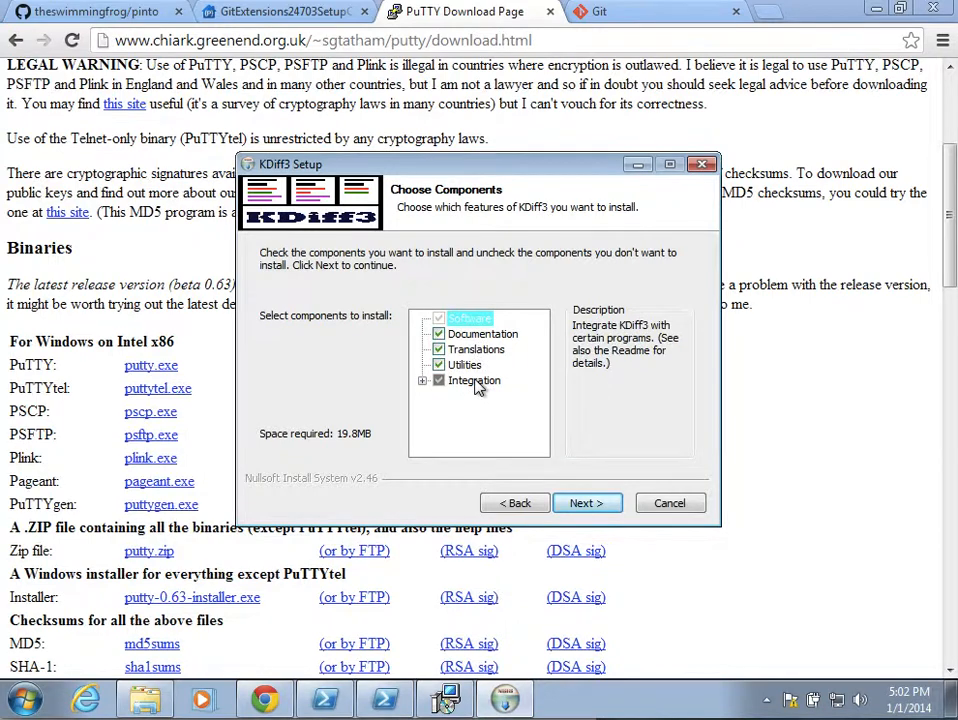
pyautogui.click(604, 504)
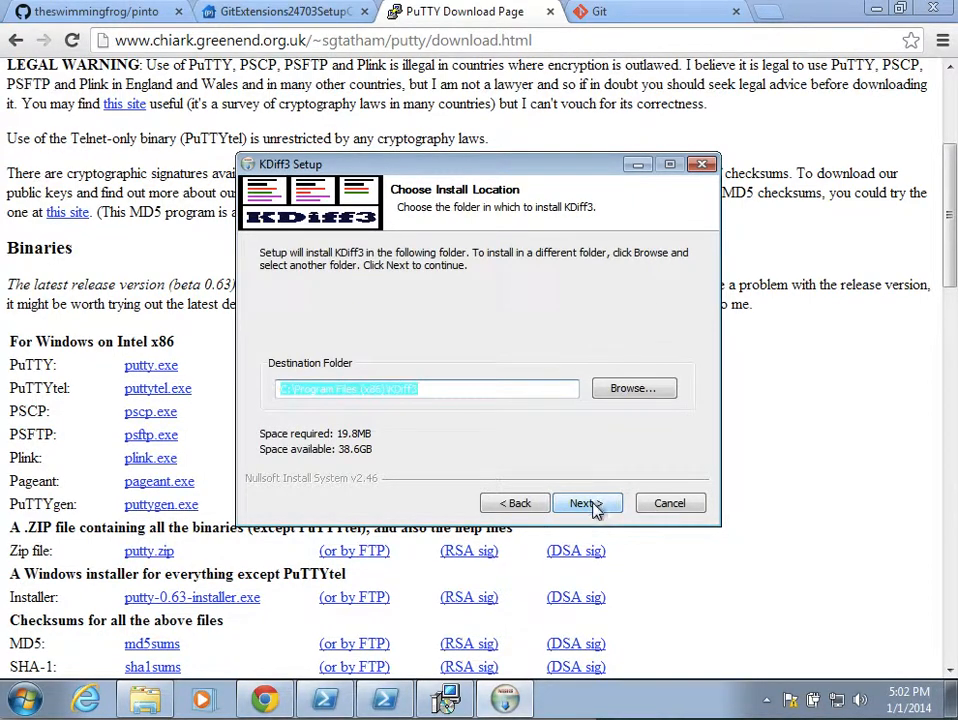
pyautogui.click(594, 508)
pyautogui.click(594, 508)
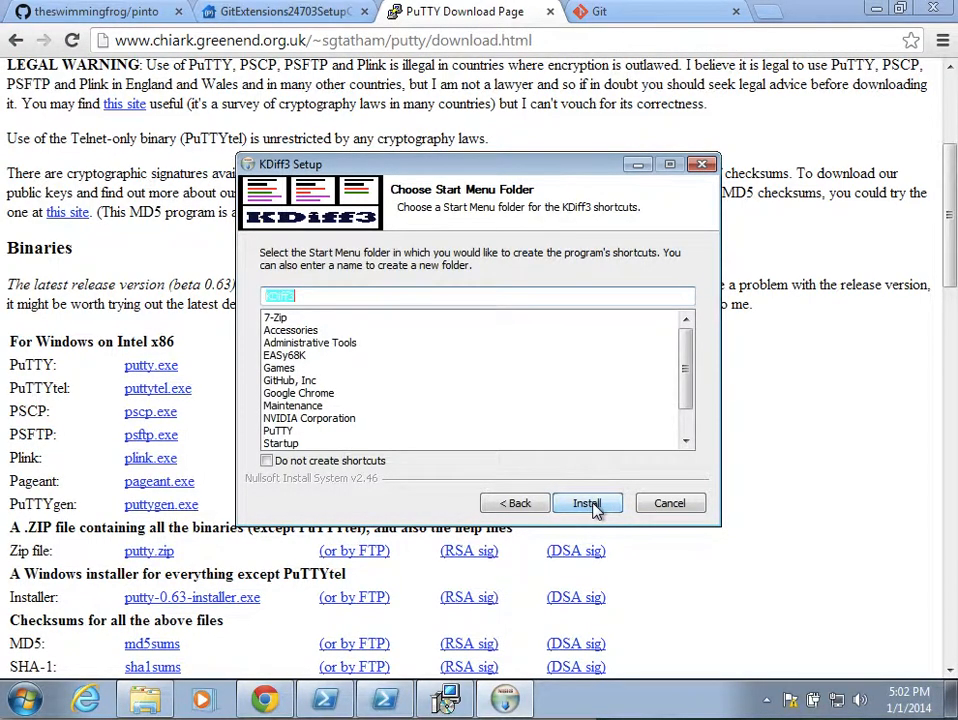
pyautogui.click(590, 504)
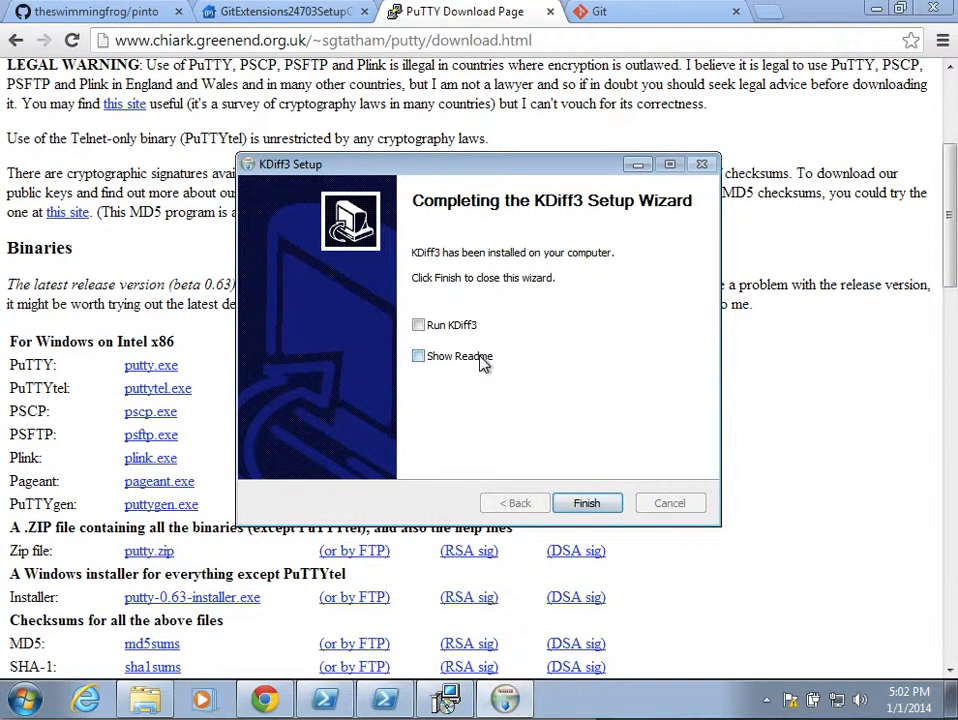
pyautogui.click(587, 504)
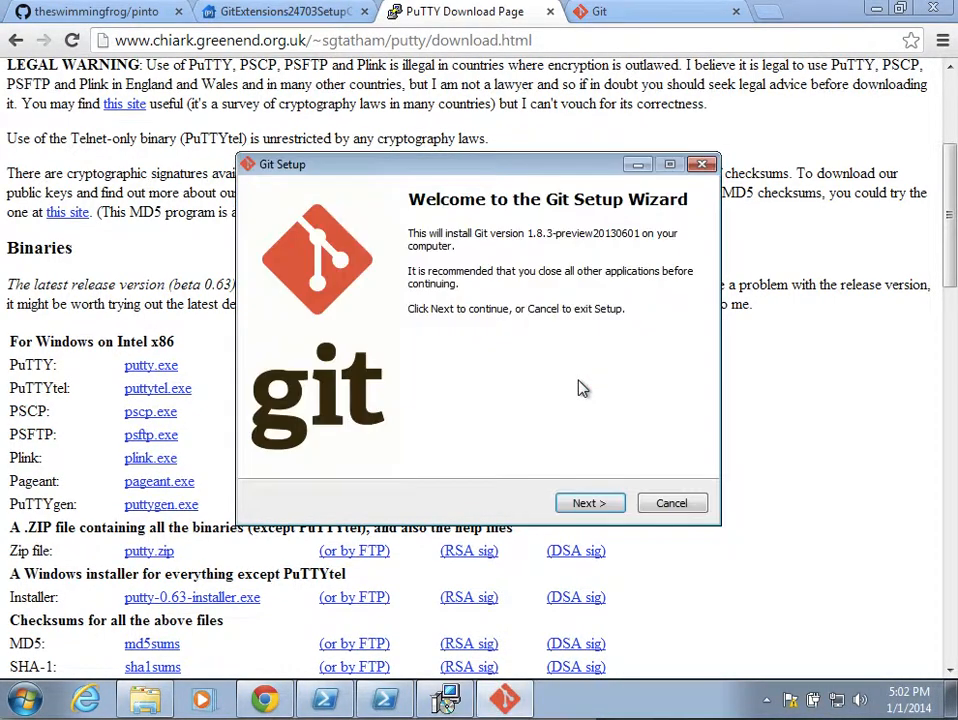
# Step: Step through Git Setup with default folders, turning off Windows Explorer integration
pyautogui.click(589, 504)
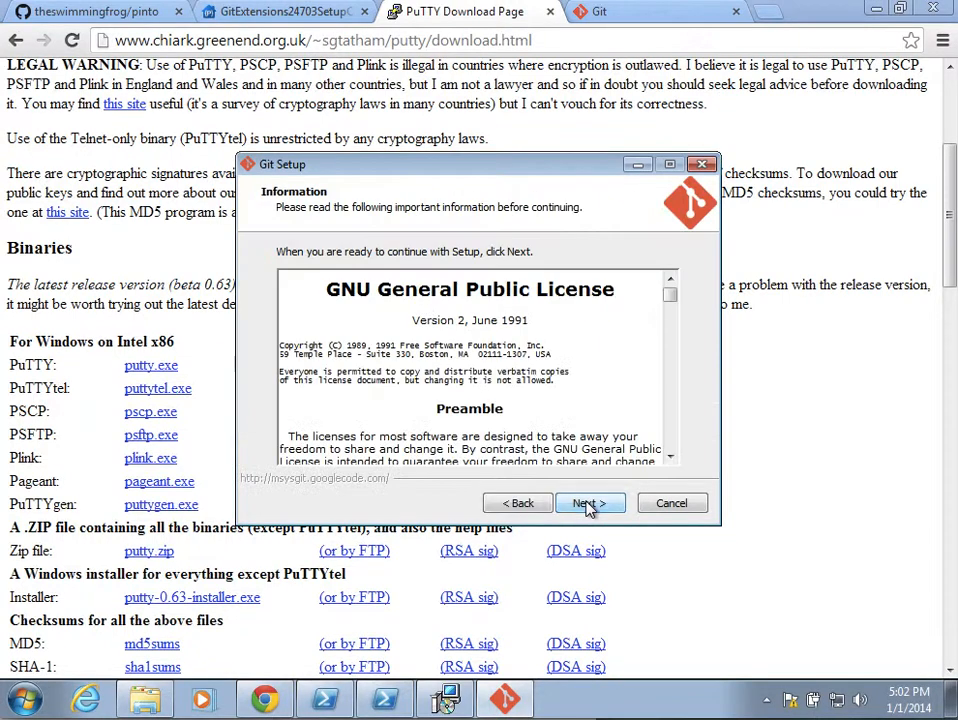
pyautogui.click(589, 504)
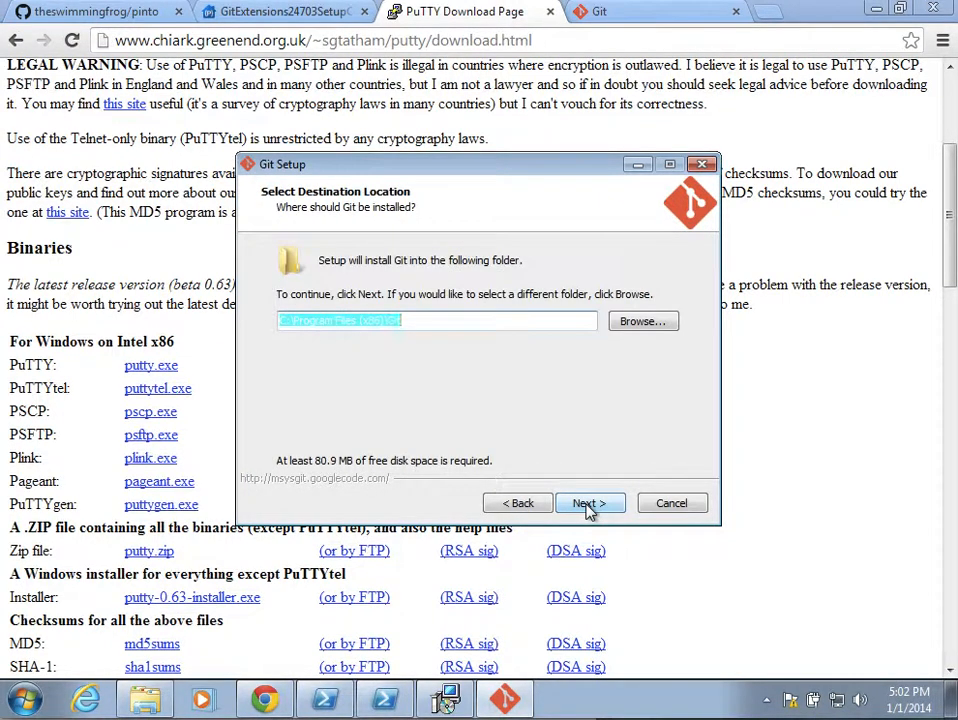
pyautogui.click(589, 504)
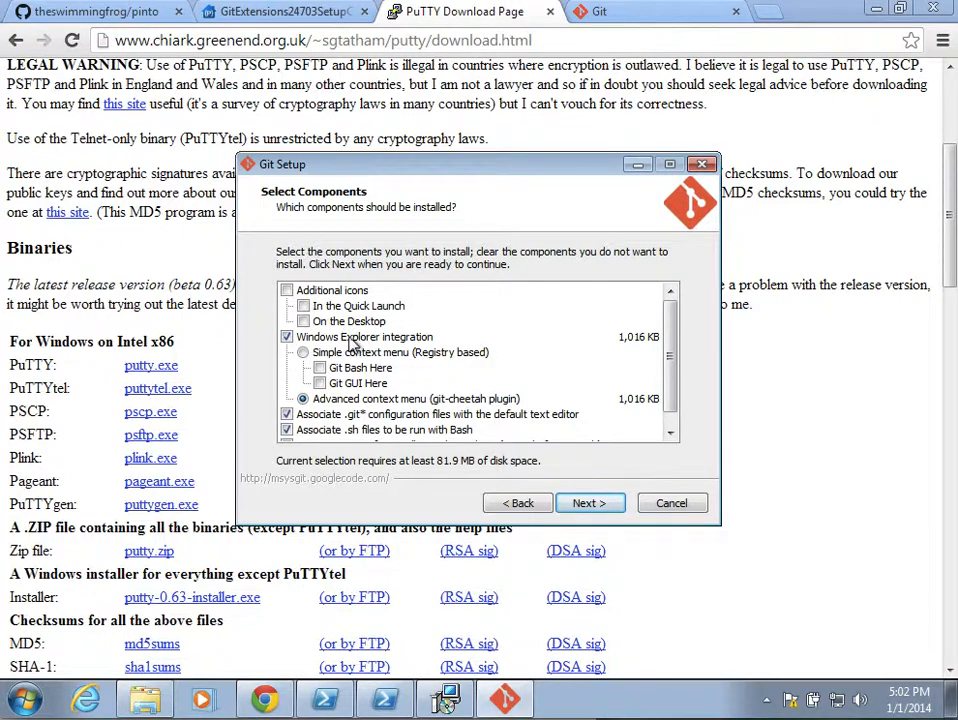
pyautogui.click(287, 337)
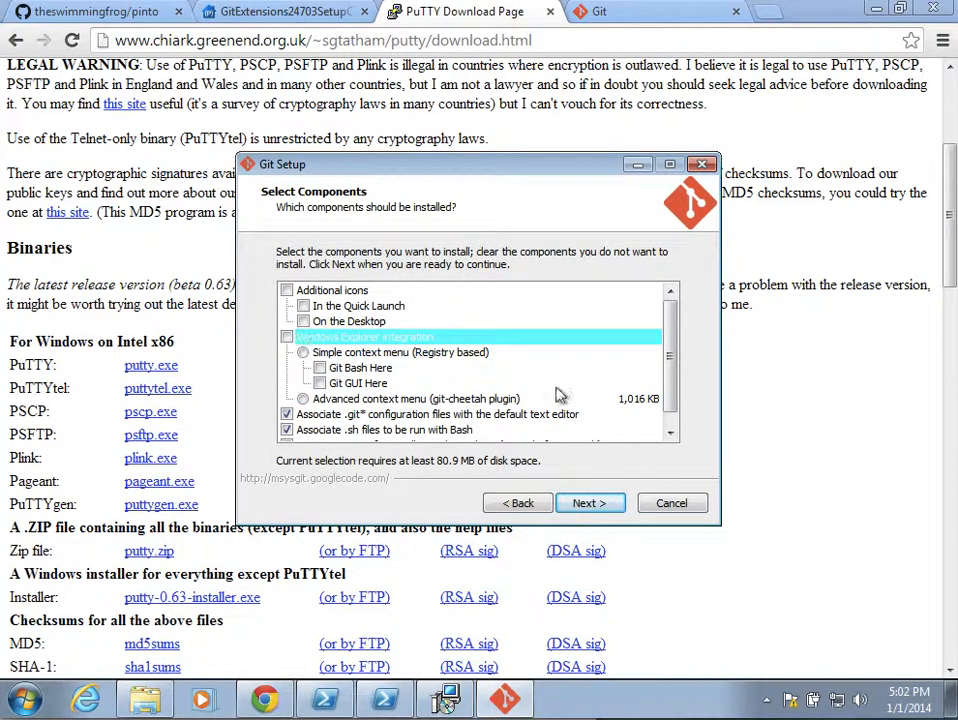
pyautogui.moveTo(672, 357); pyautogui.dragTo(688, 310)
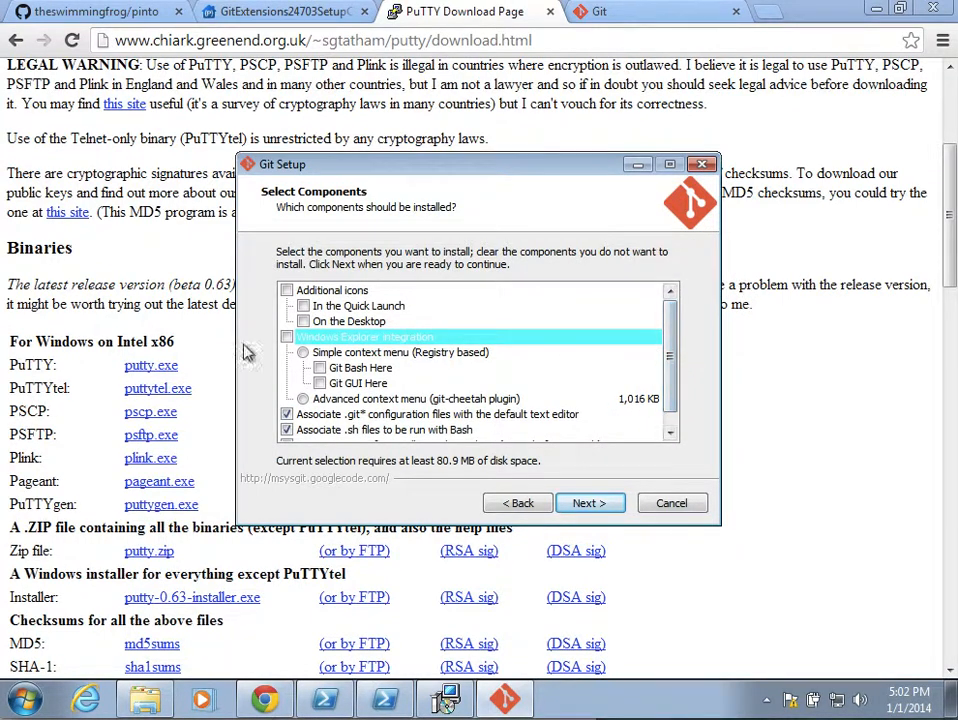
pyautogui.click(586, 503)
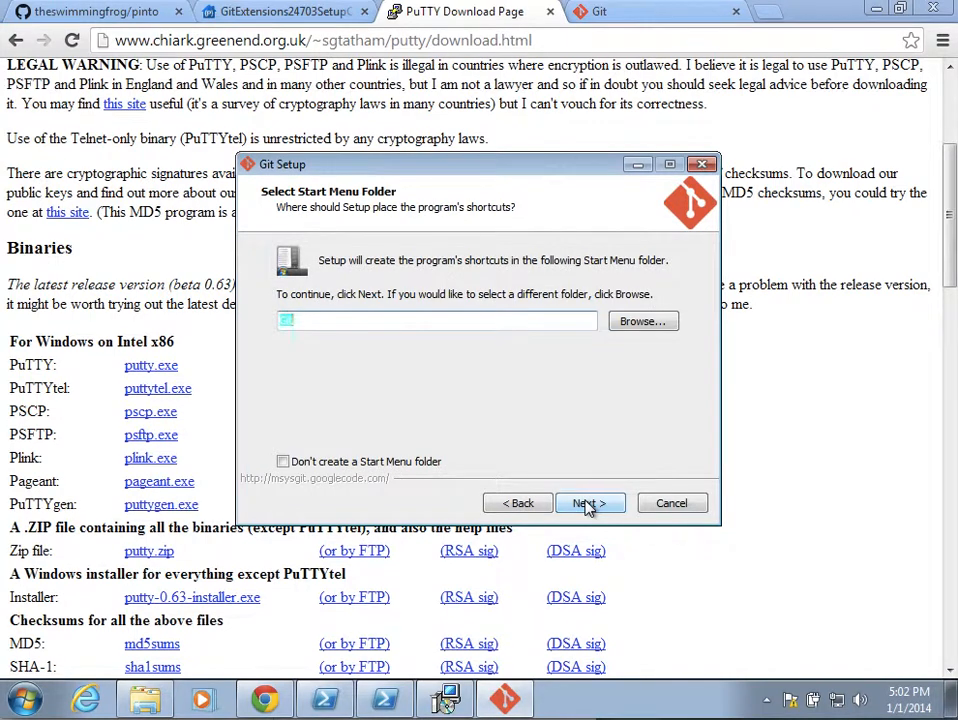
pyautogui.click(588, 505)
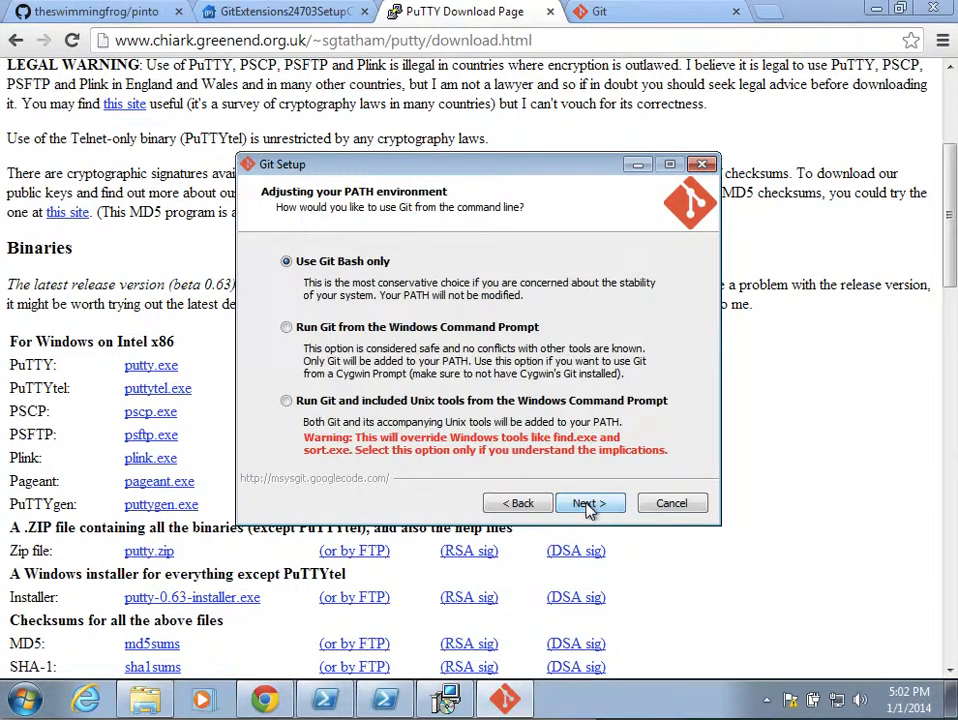
# Step: Put Git and its Unix tools on the PATH, install, and finish both setups without release notes
pyautogui.click(287, 401)
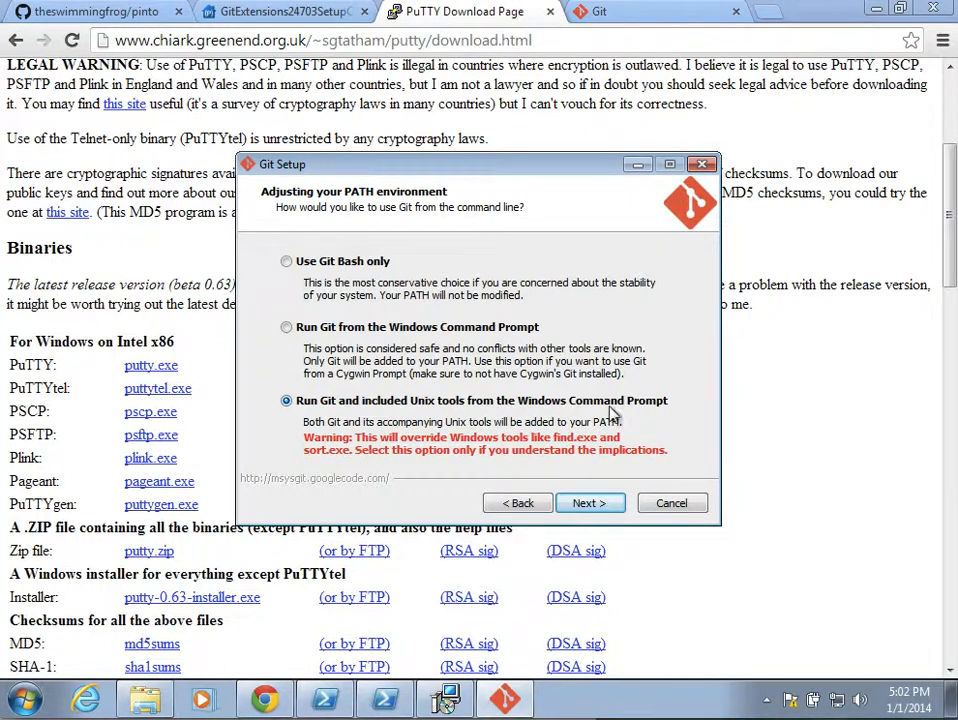
pyautogui.click(590, 507)
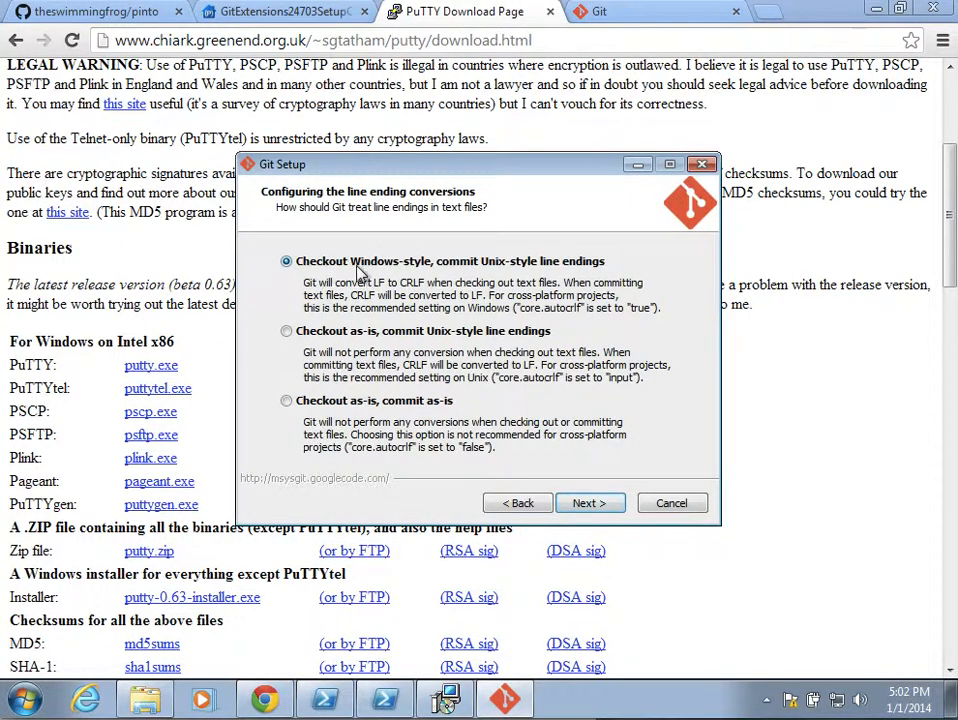
pyautogui.click(590, 505)
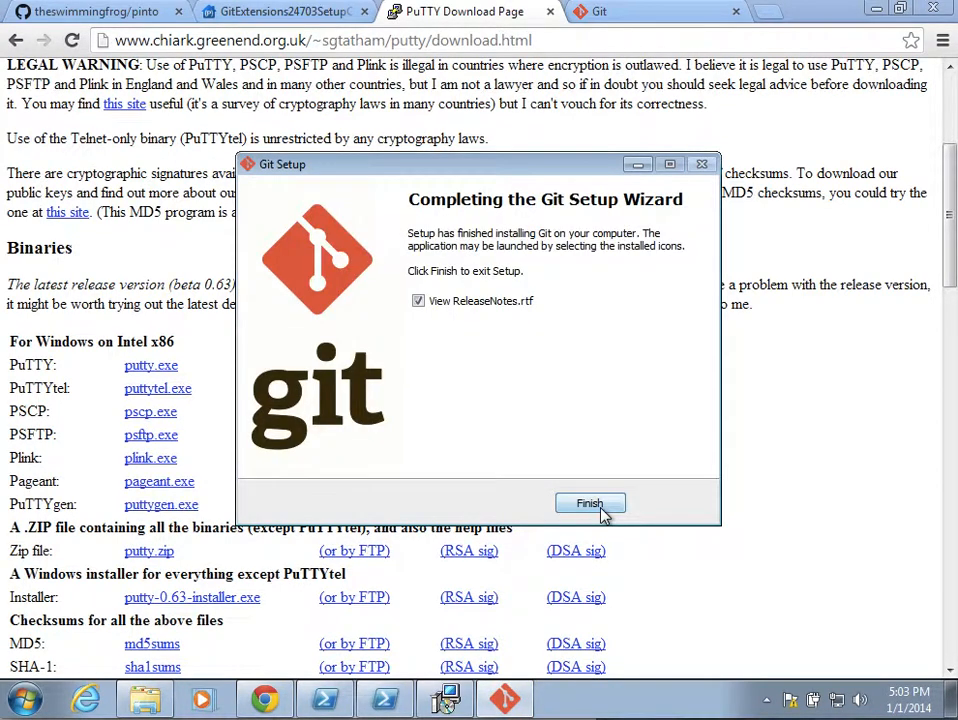
pyautogui.click(466, 302)
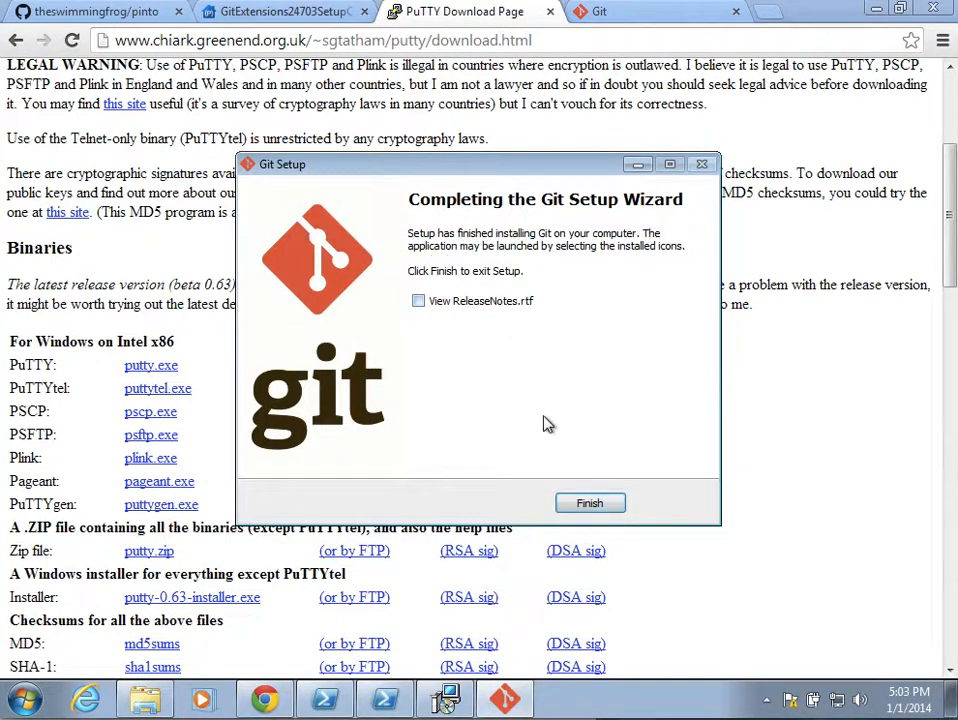
pyautogui.click(598, 505)
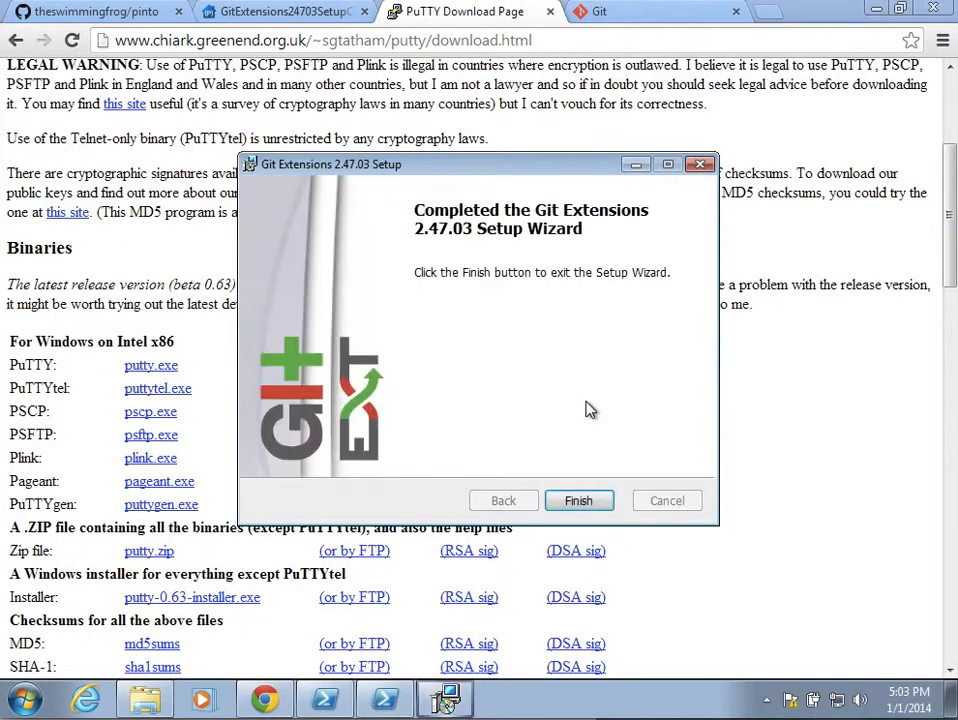
pyautogui.click(586, 503)
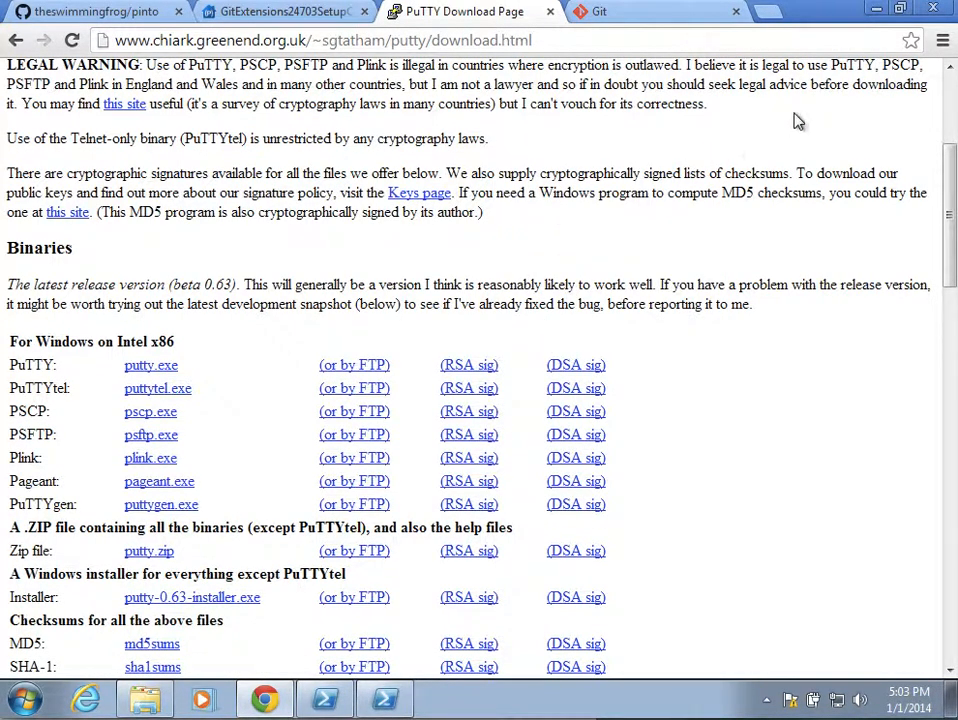
# Step: Launch PuTTYgen by searching 'putty' in the Start menu
pyautogui.click(22, 702)
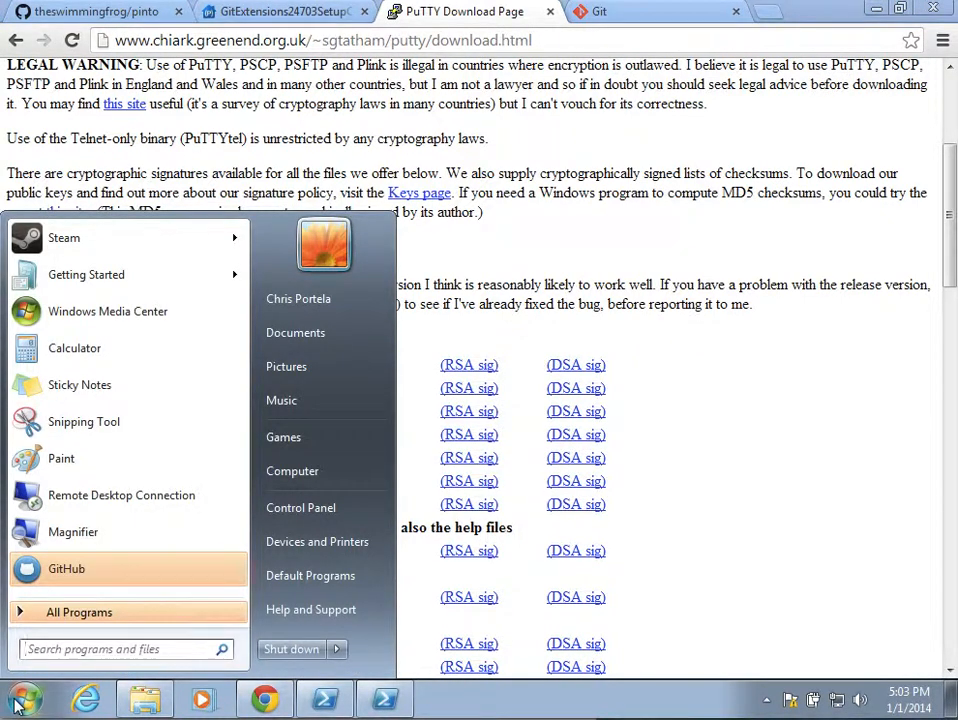
pyautogui.write('putty')
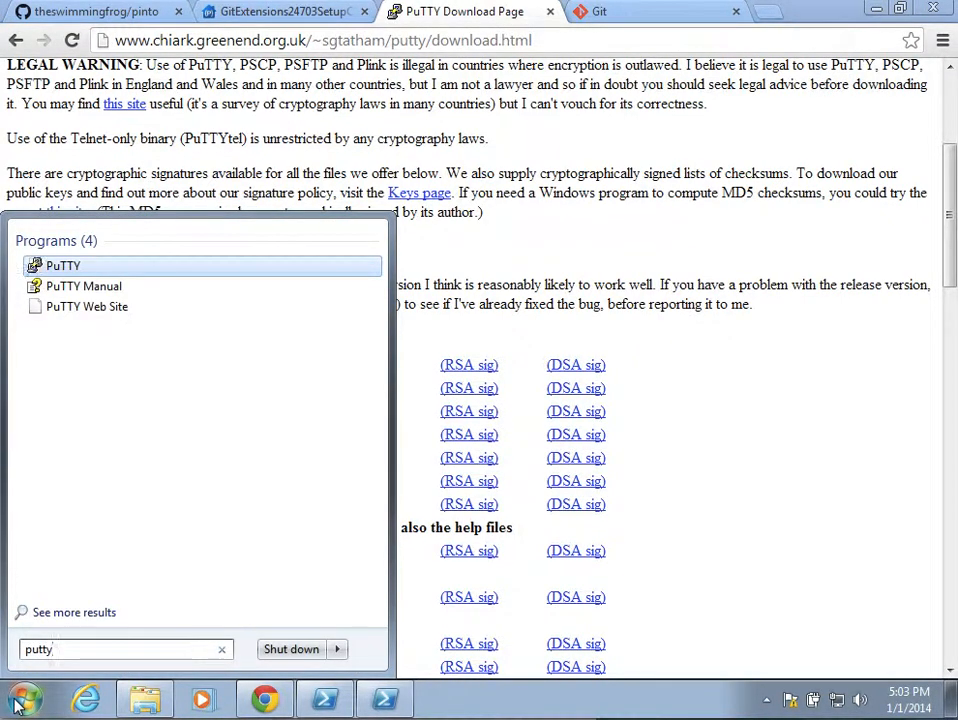
pyautogui.press('Down')
pyautogui.press('Down')
pyautogui.press('Down')
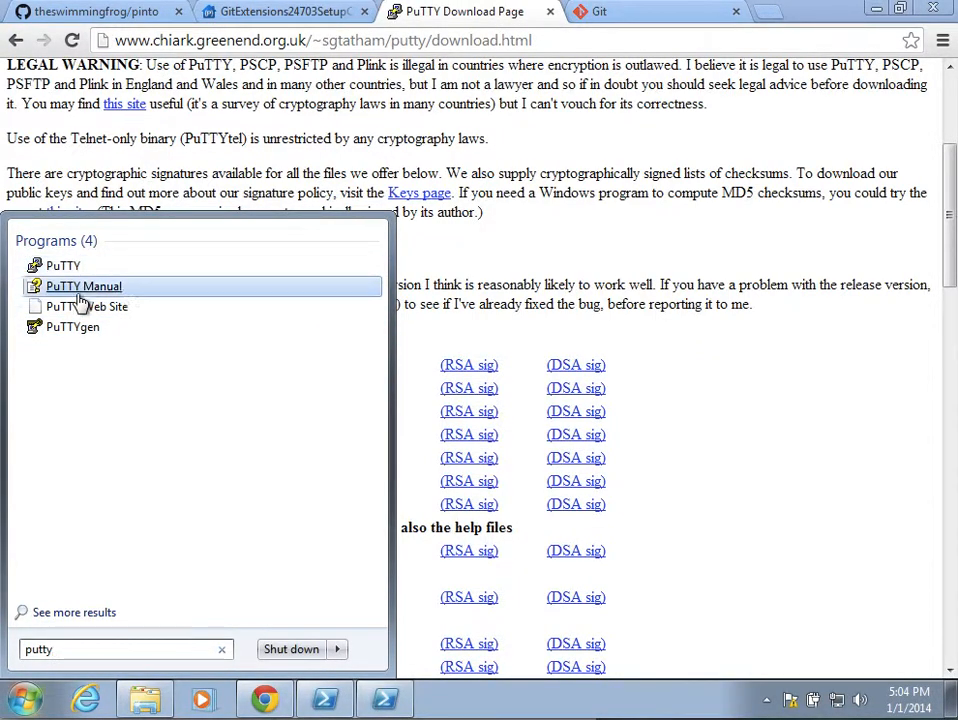
pyautogui.click(82, 337)
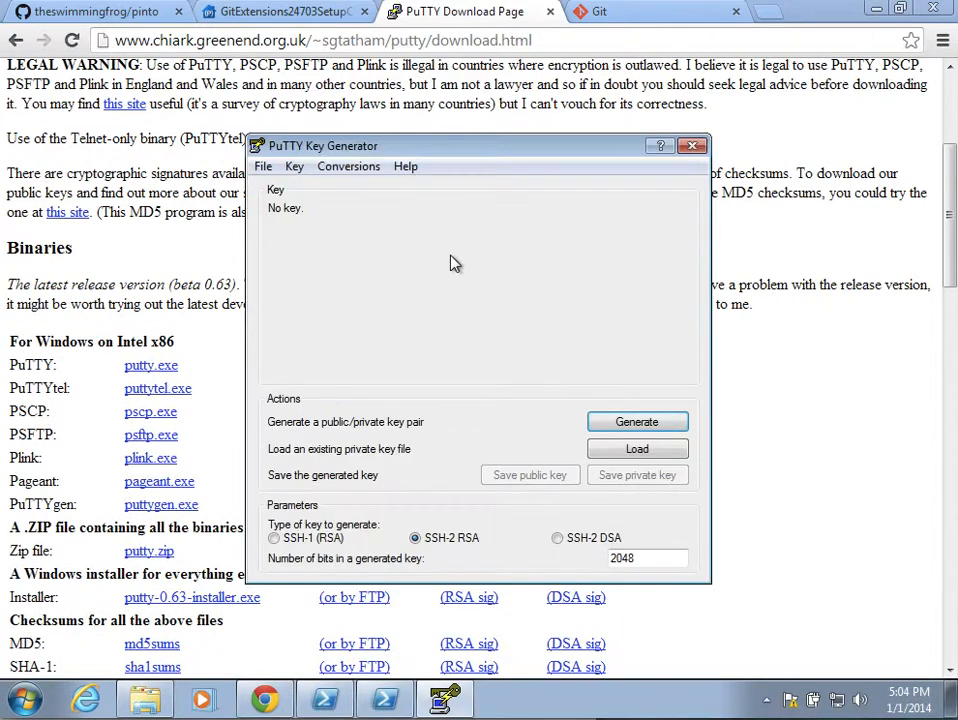
# Step: Generate a new 2048-bit SSH-2 RSA key and enter a key passphrase
pyautogui.click(612, 424)
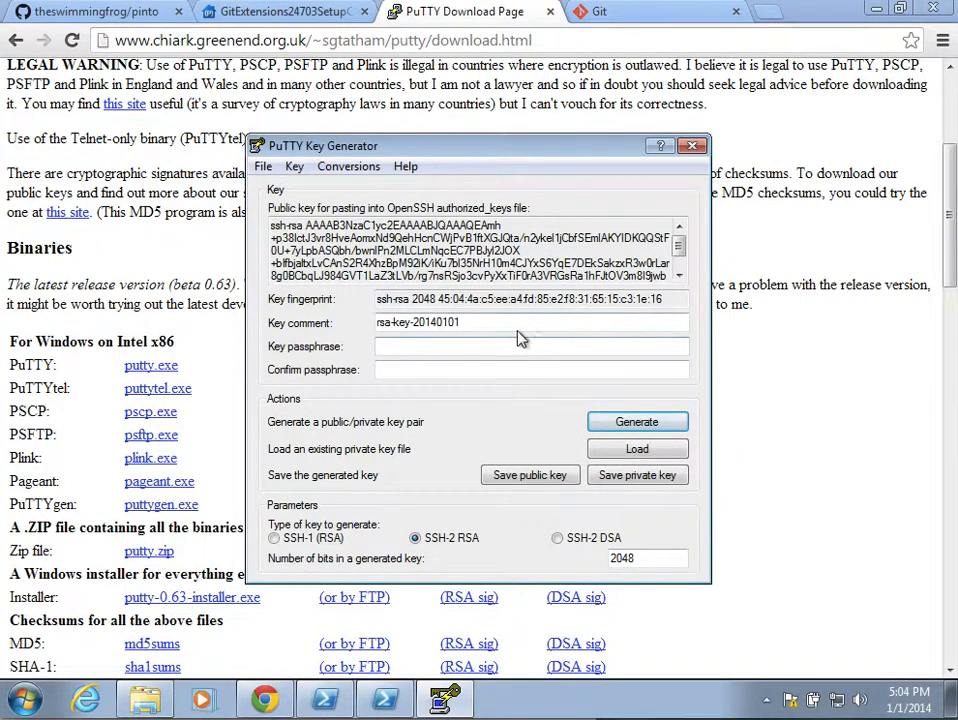
pyautogui.click(511, 349)
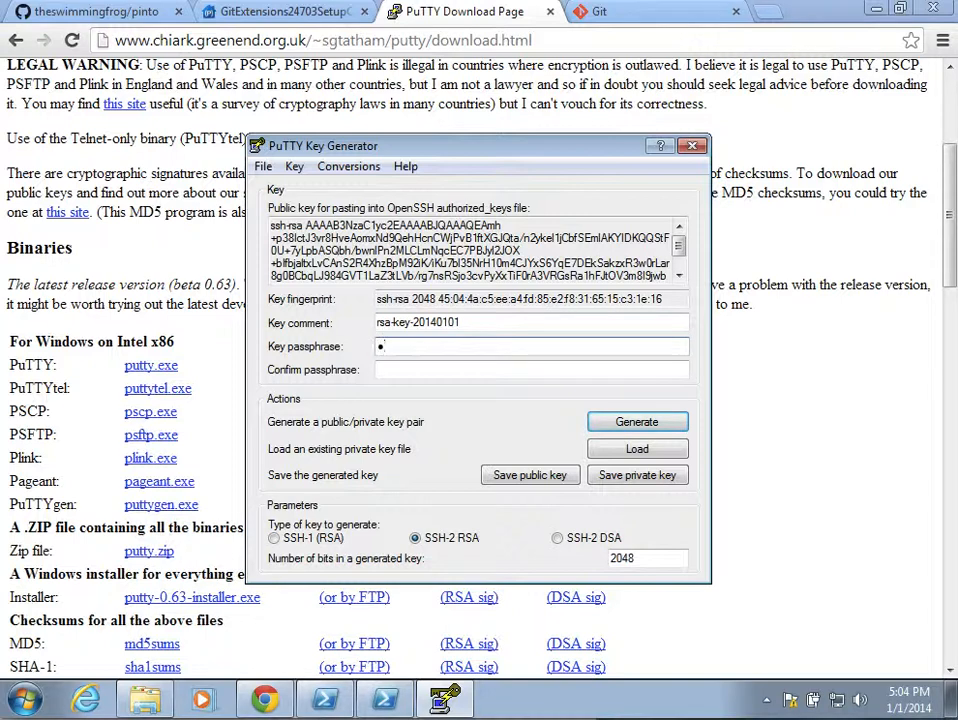
pyautogui.write('•••••')
pyautogui.press('Tab')
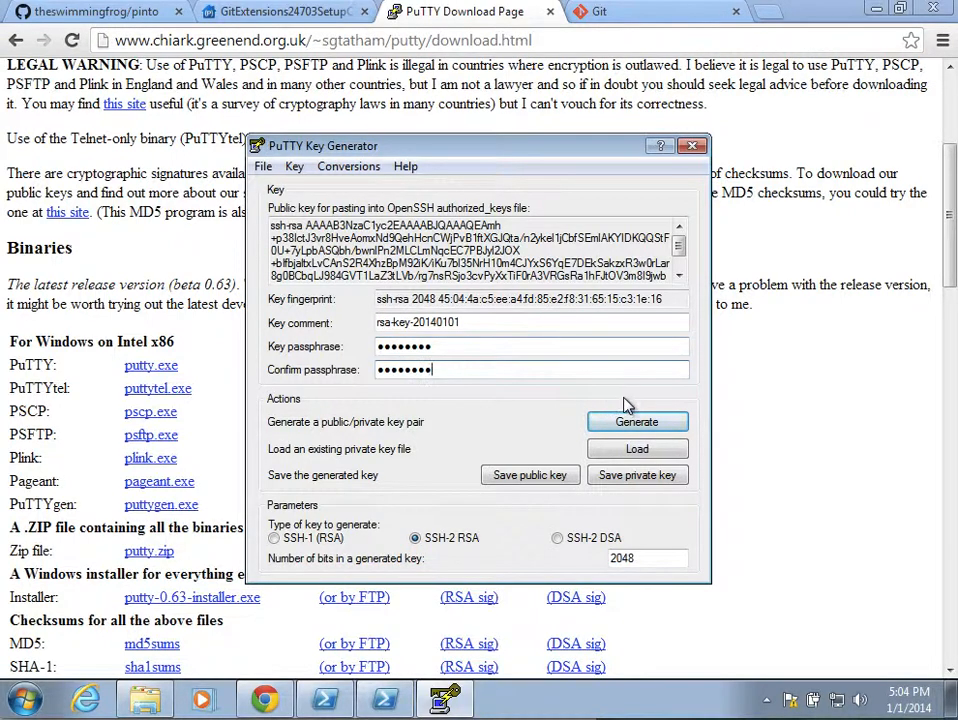
# Step: Save the private key to the Desktop as 'mmingfrog.pp'
pyautogui.click(634, 478)
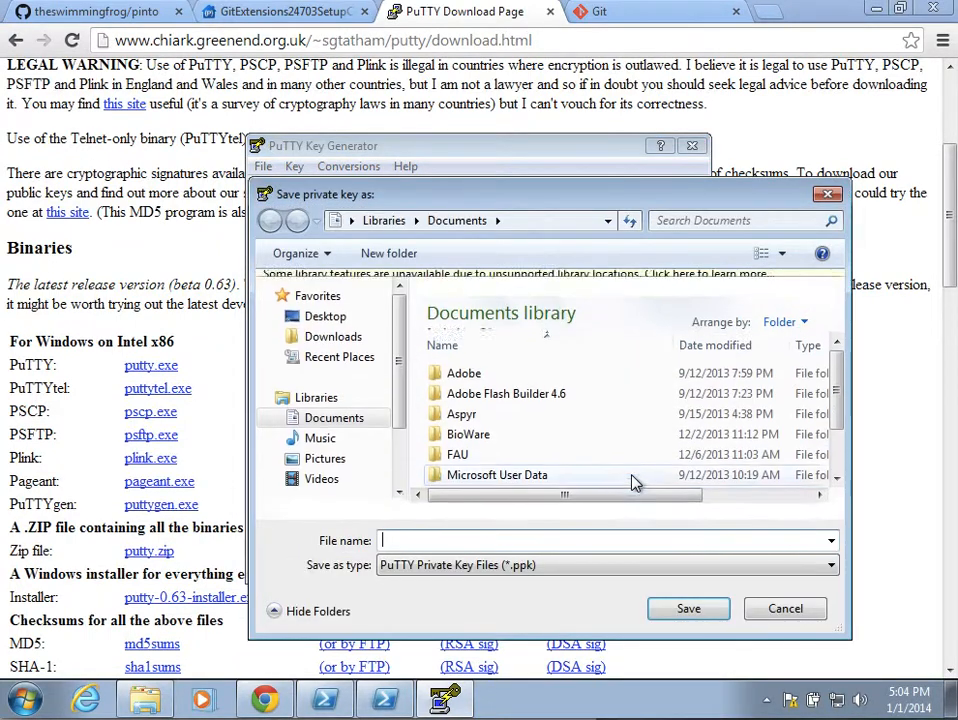
pyautogui.click(338, 344)
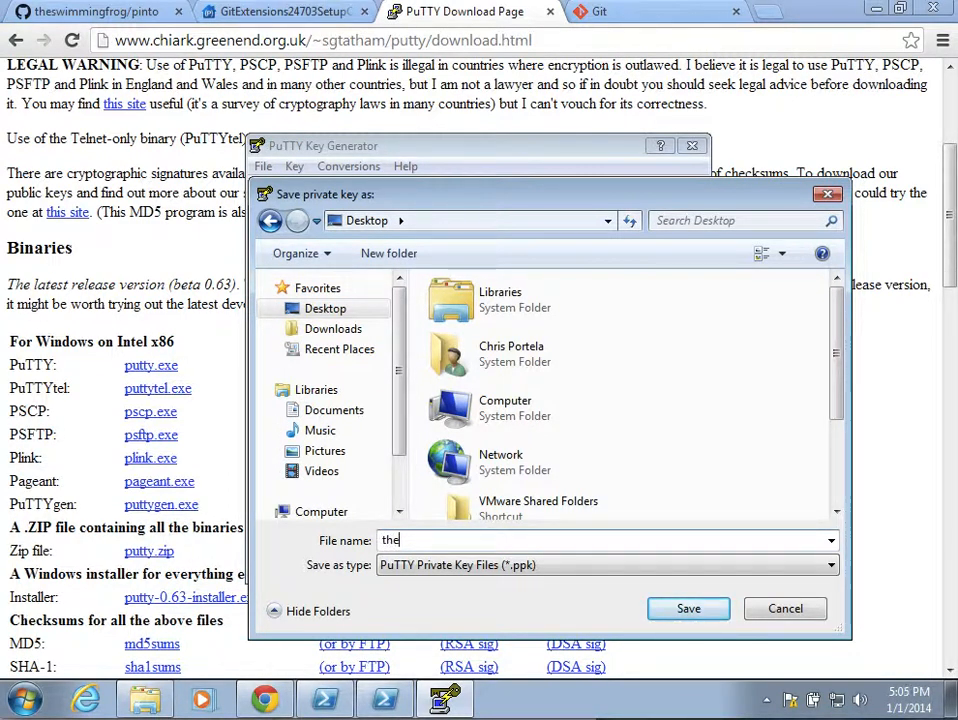
pyautogui.write('mmingfrog.ppk')
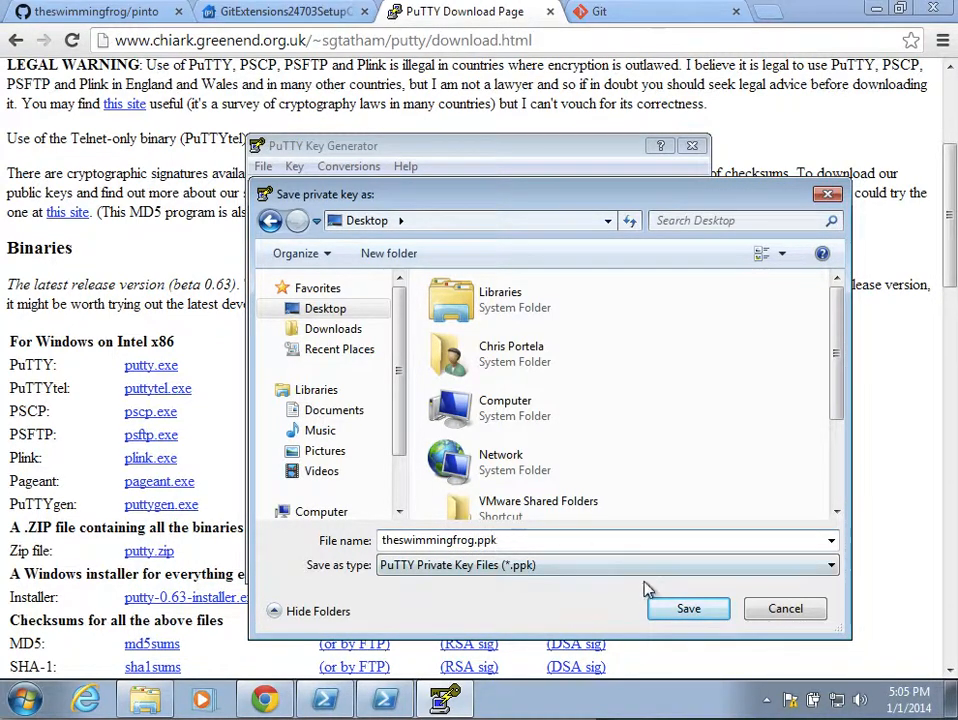
pyautogui.click(676, 610)
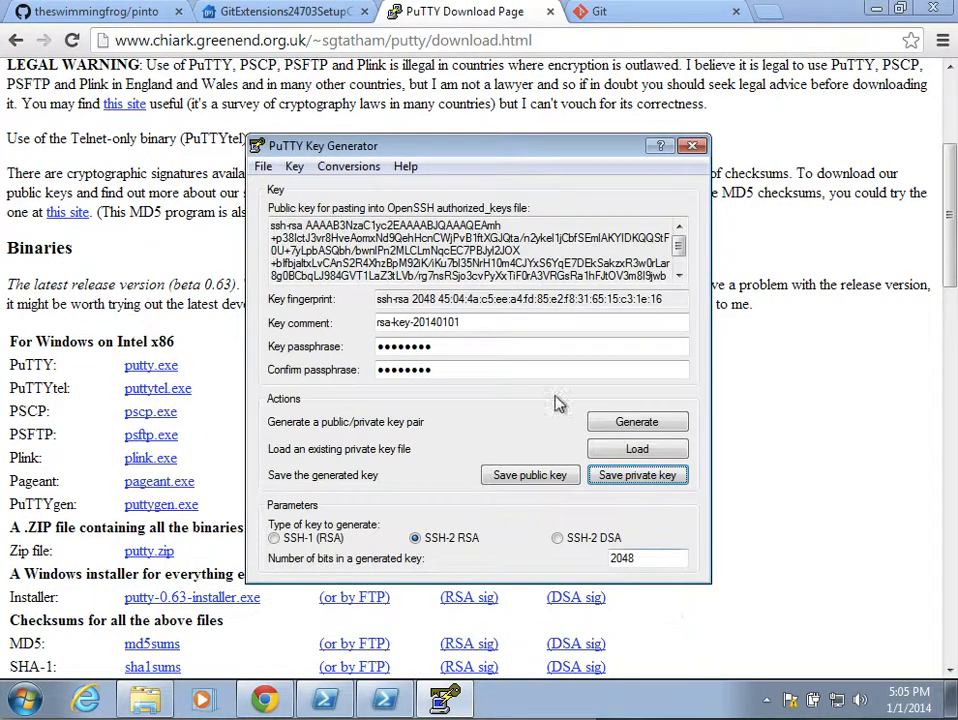
# Step: Select the entire public key text in PuTTY Key Generator
pyautogui.click(443, 237)
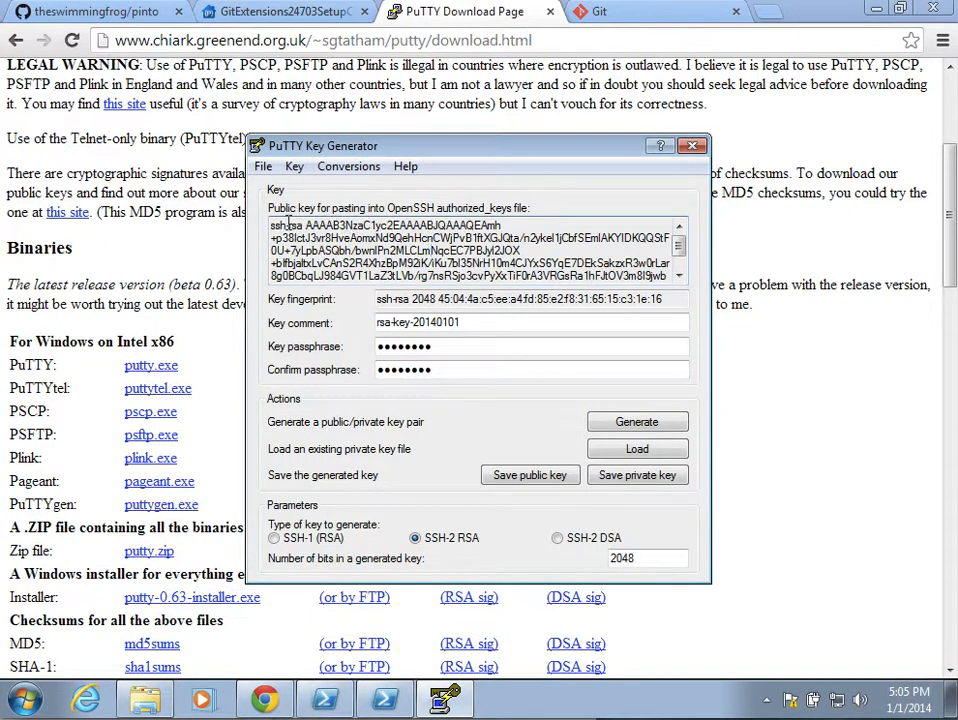
pyautogui.moveTo(287, 226); pyautogui.dragTo(326, 236)
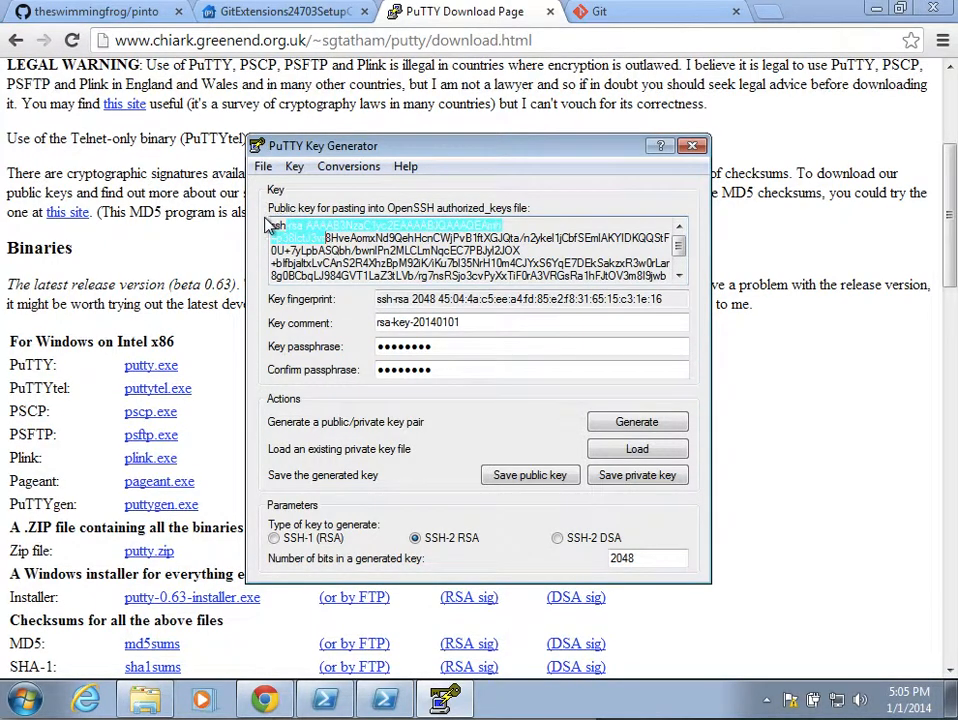
pyautogui.moveTo(271, 226); pyautogui.dragTo(340, 286)
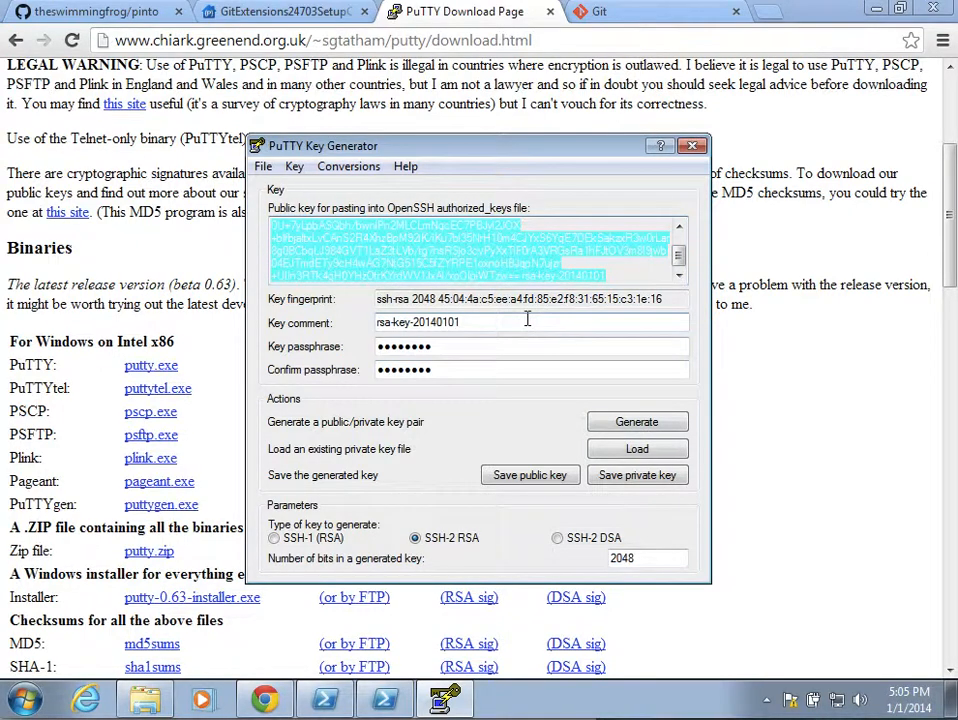
pyautogui.press('super')
pyautogui.press('Escape')
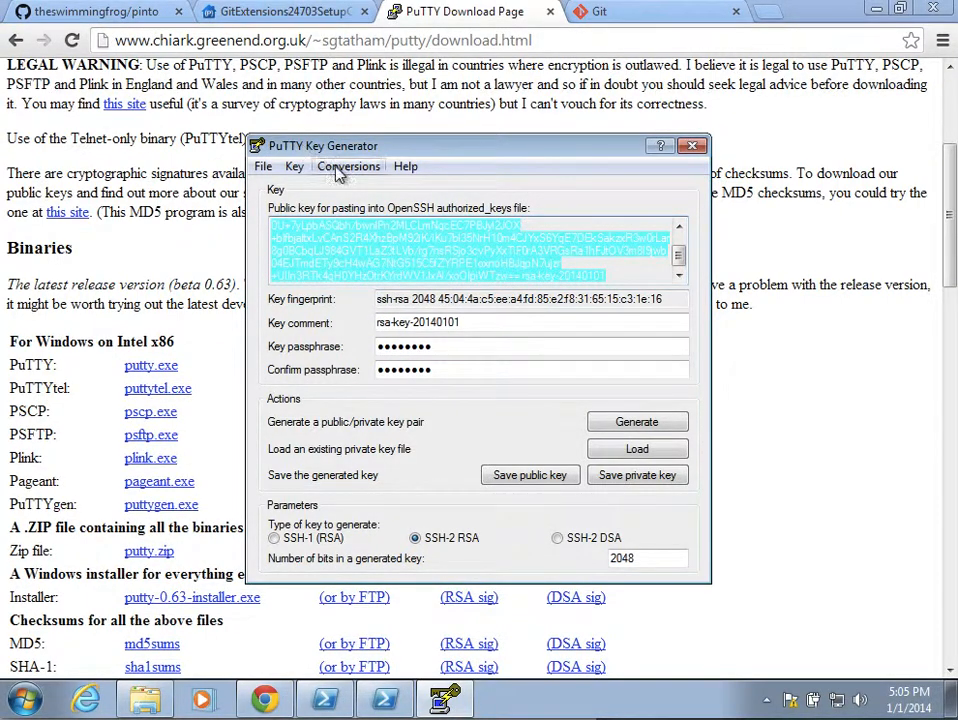
pyautogui.click(112, 12)
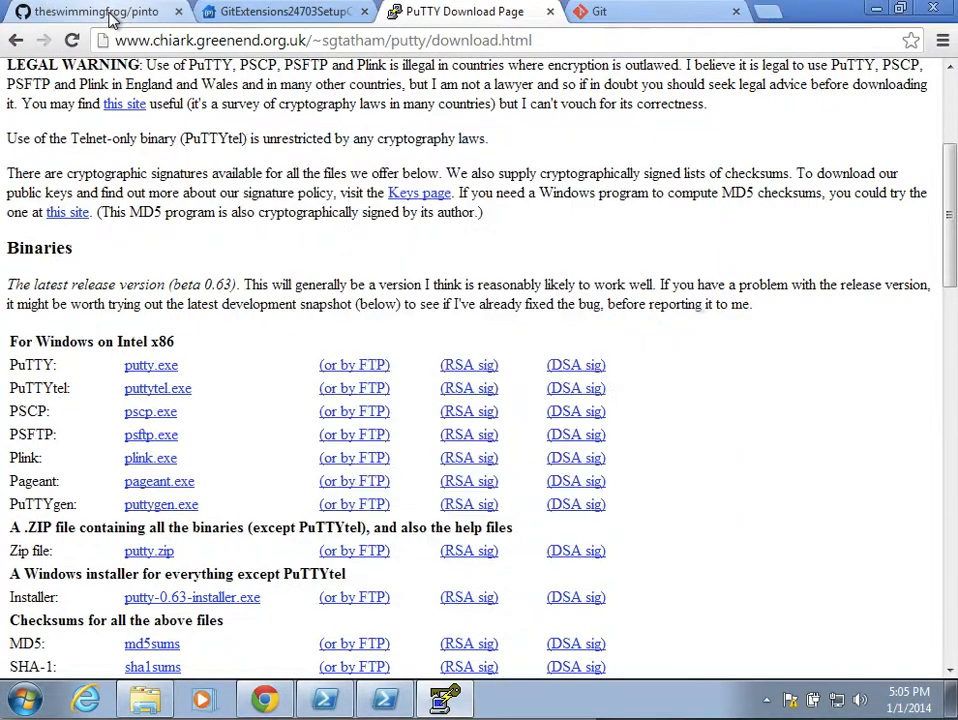
# Step: Go to GitHub account settings > SSH Keys and open the Add SSH key form
pyautogui.scroll(2, 745, 152)
pyautogui.scroll(1, 745, 152)
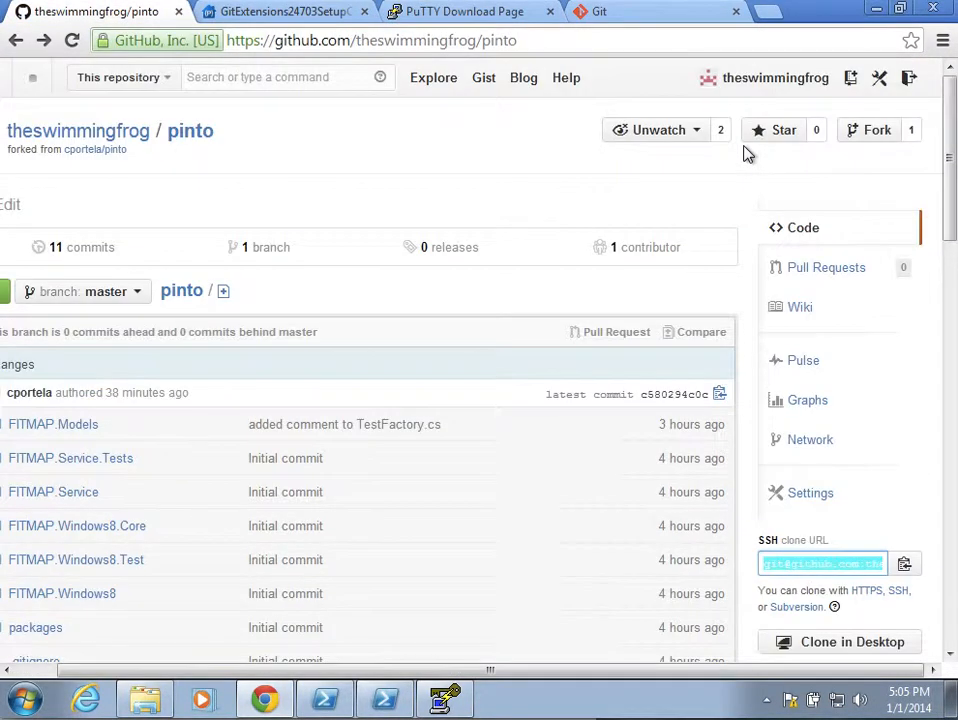
pyautogui.click(882, 84)
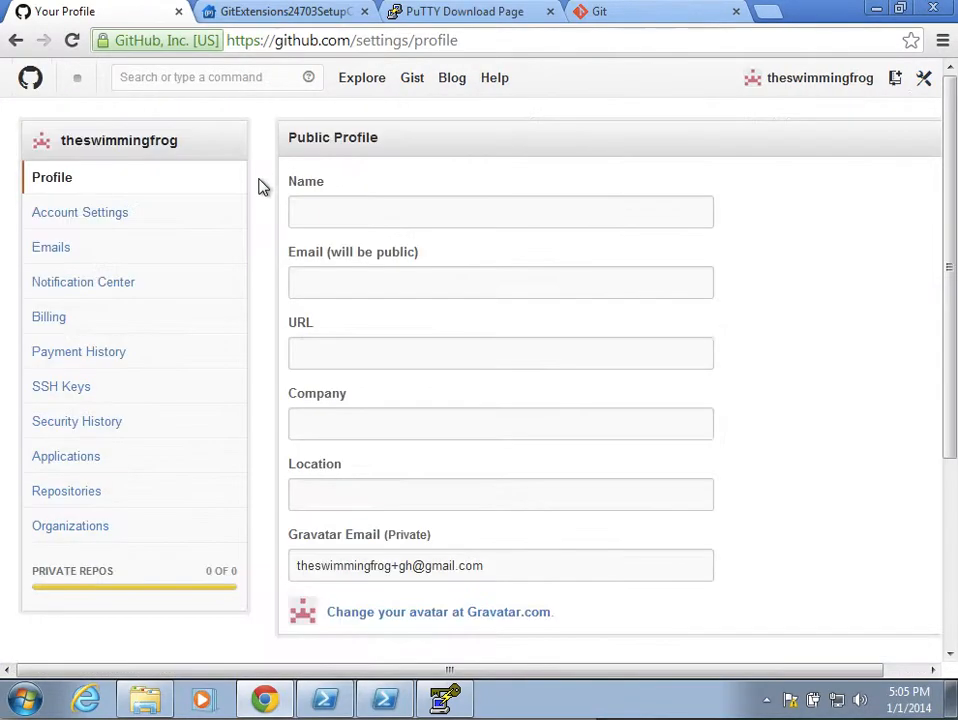
pyautogui.click(62, 396)
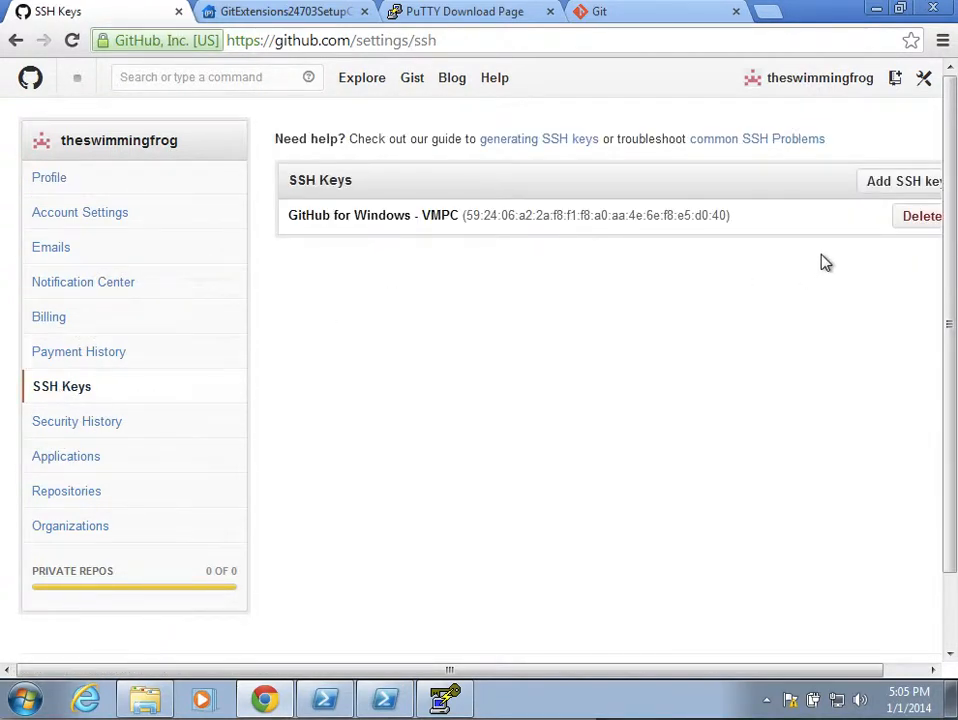
pyautogui.hscroll(1, 714, 316)
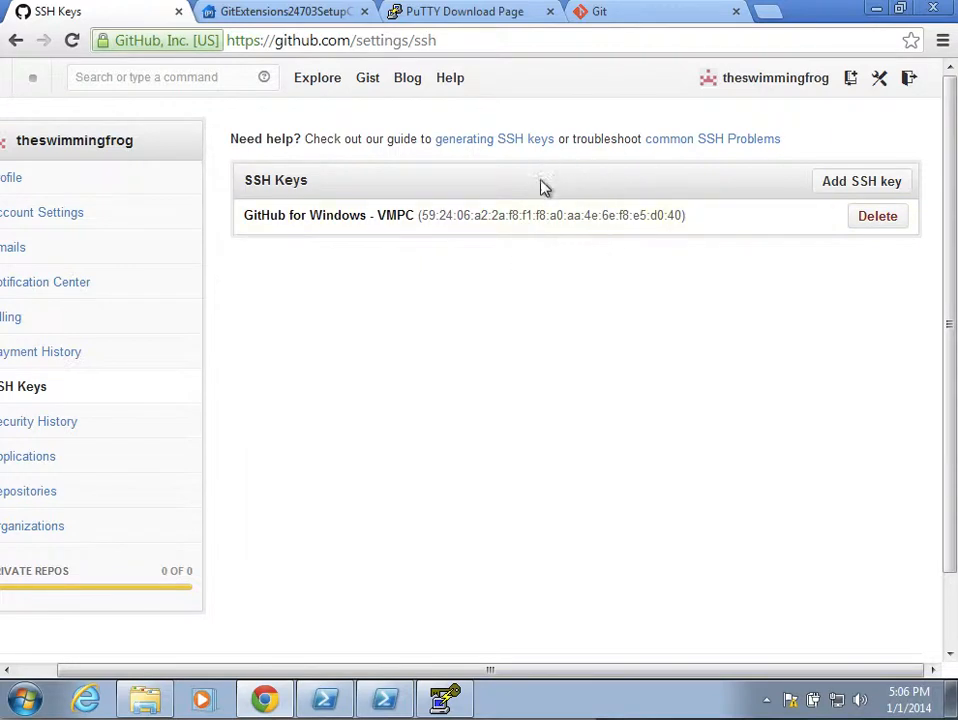
pyautogui.click(838, 184)
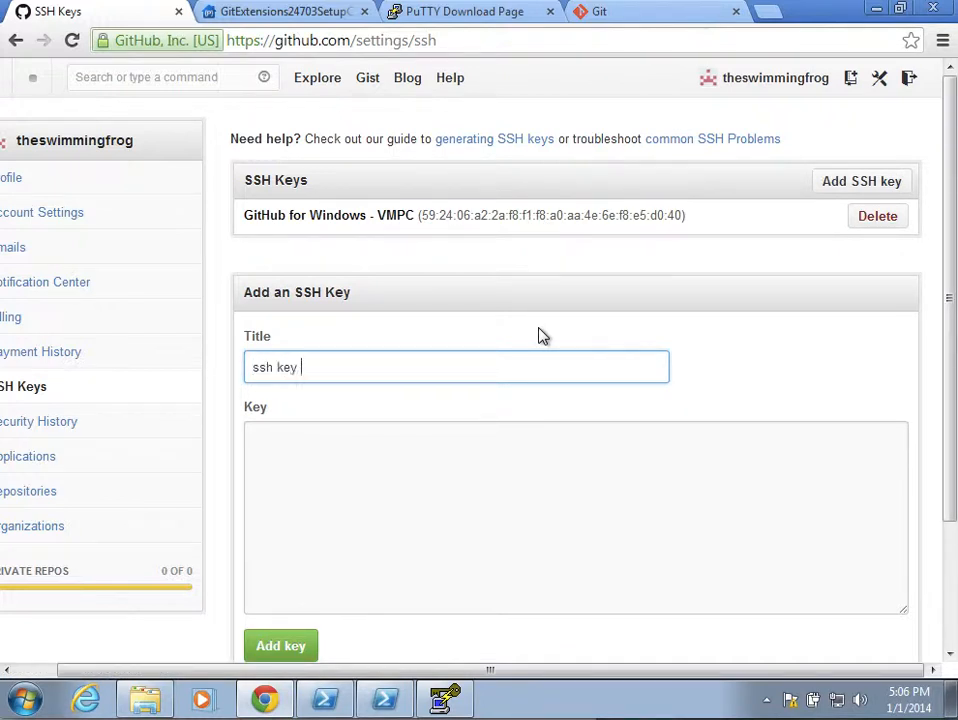
# Step: Replace the wrongly pasted address with the PuTTY public key and add it as 'ssh key 2'
pyautogui.press('Tab')
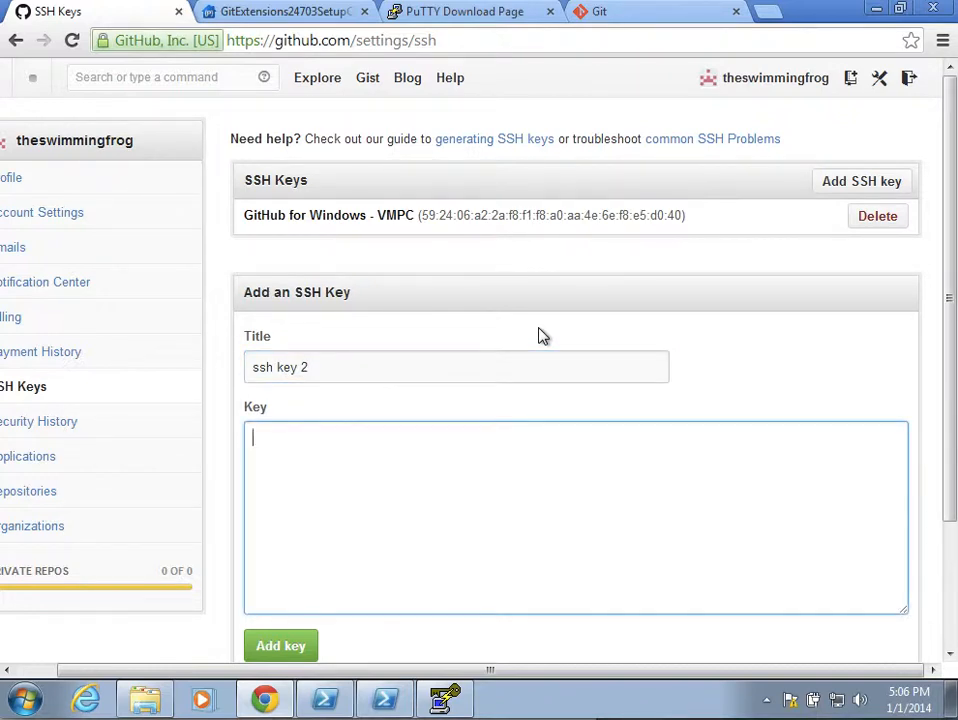
pyautogui.hotkey('ctrl', 'v')
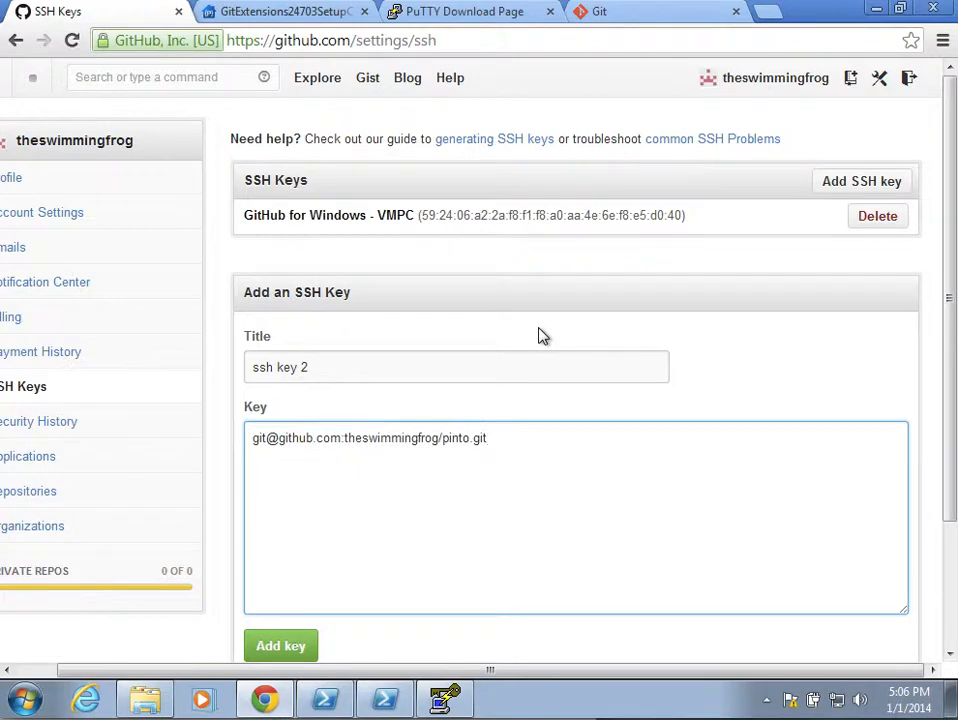
pyautogui.press('BackSpace')
pyautogui.press('BackSpace')
pyautogui.press('BackSpace')
pyautogui.press('BackSpace')
pyautogui.press('BackSpace')
pyautogui.press('BackSpace')
pyautogui.press('BackSpace')
pyautogui.press('BackSpace')
pyautogui.press('BackSpace')
pyautogui.press('BackSpace')
pyautogui.press('BackSpace')
pyautogui.press('BackSpace')
pyautogui.press('BackSpace')
pyautogui.press('BackSpace')
pyautogui.press('BackSpace')
pyautogui.press('BackSpace')
pyautogui.press('BackSpace')
pyautogui.press('BackSpace')
pyautogui.press('BackSpace')
pyautogui.press('BackSpace')
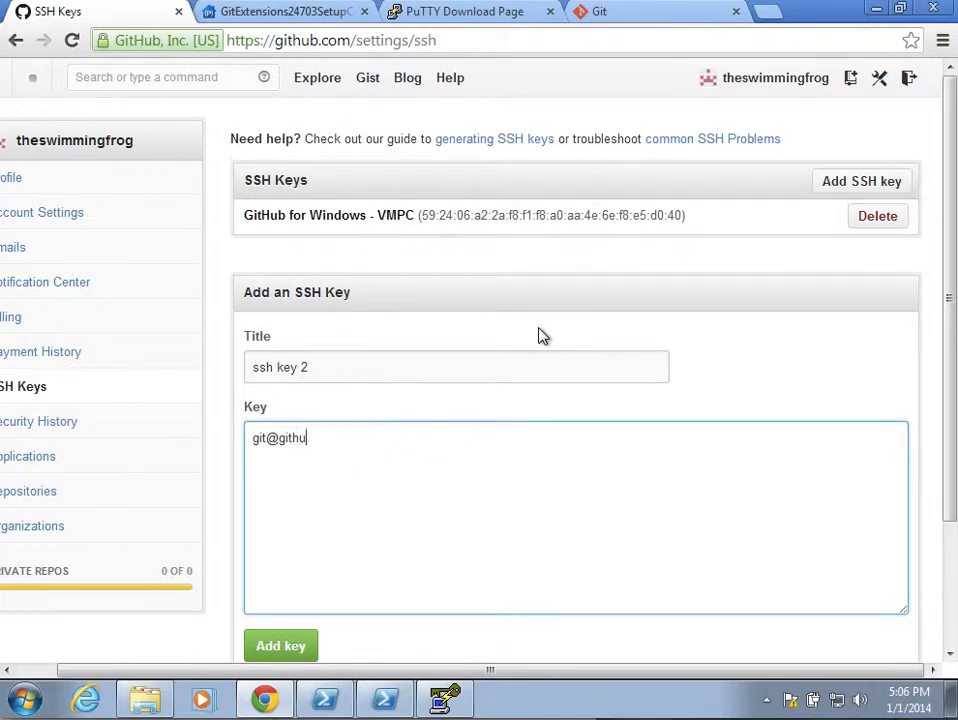
pyautogui.click(440, 705)
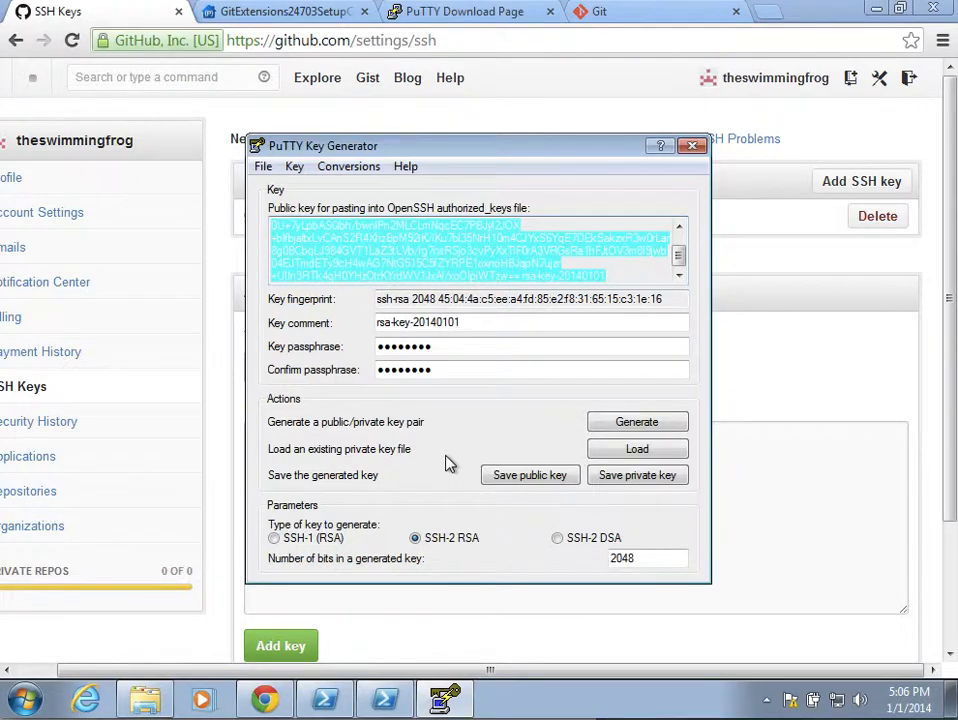
pyautogui.rightClick(502, 266)
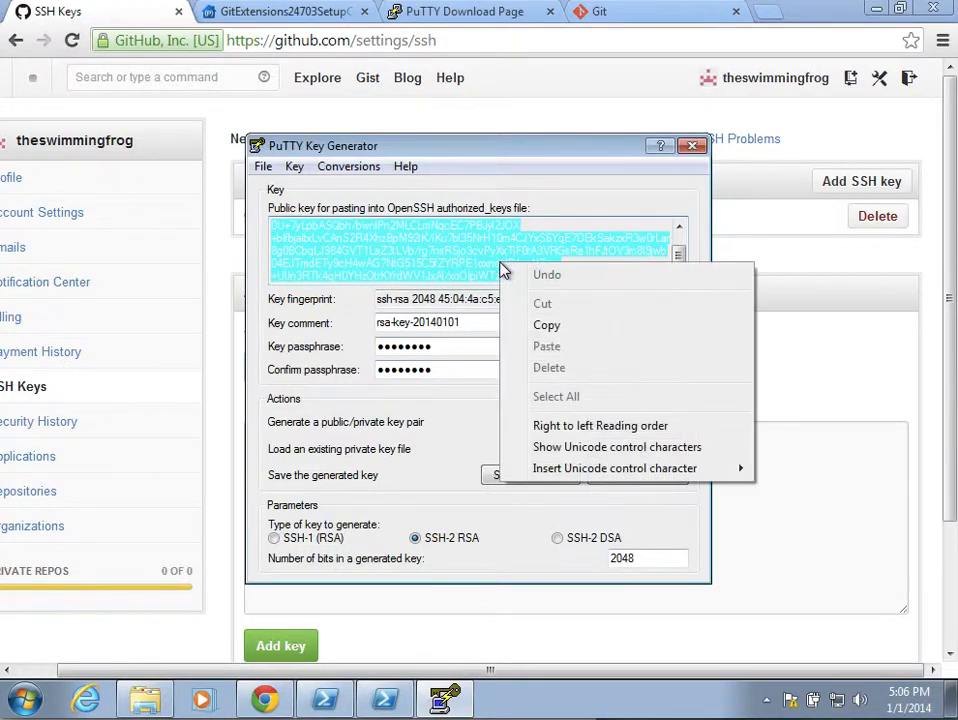
pyautogui.click(550, 327)
pyautogui.click(772, 344)
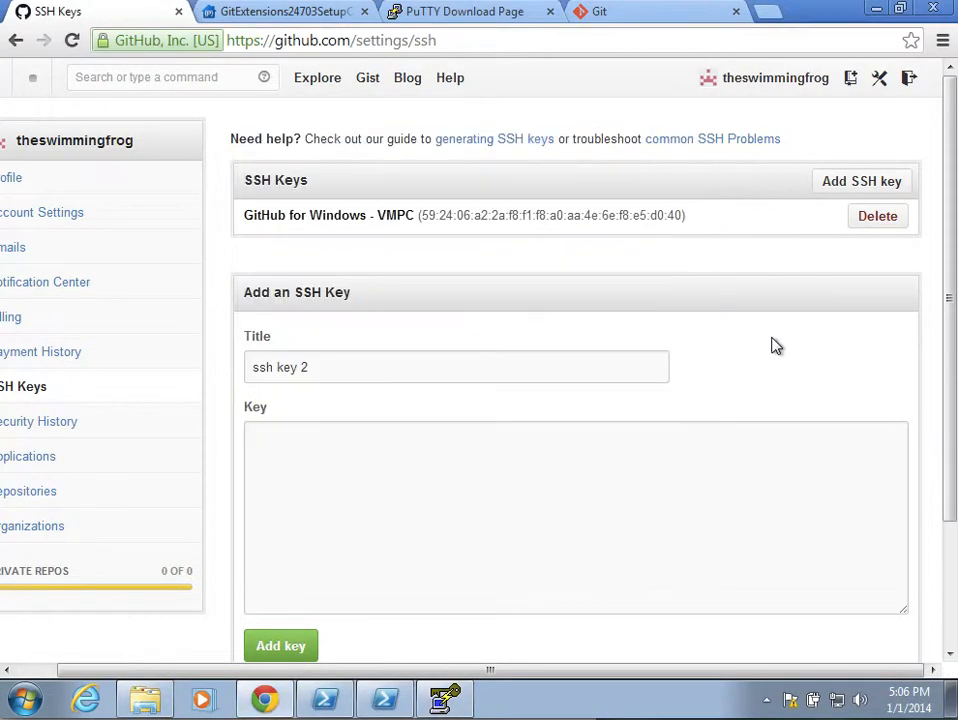
pyautogui.click(600, 468)
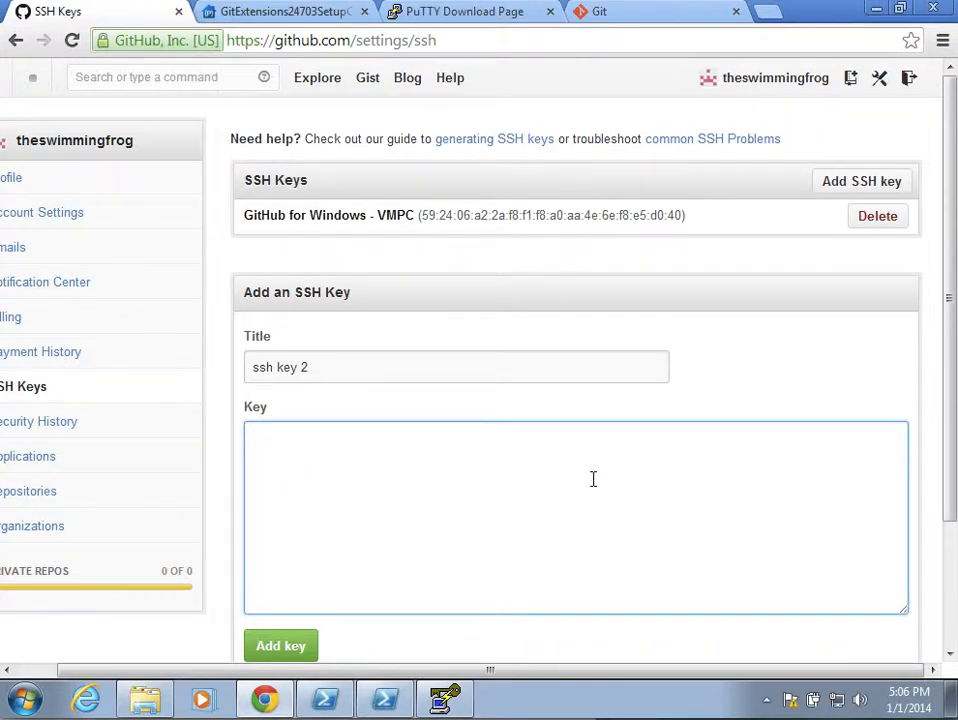
pyautogui.hotkey('ctrl', 'v')
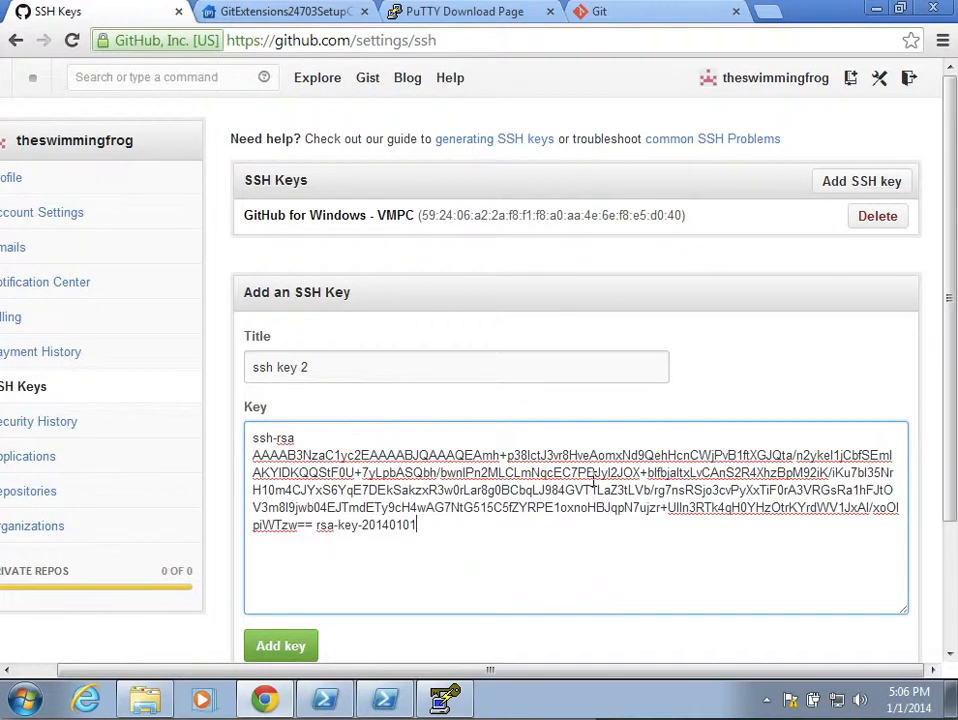
pyautogui.click(280, 645)
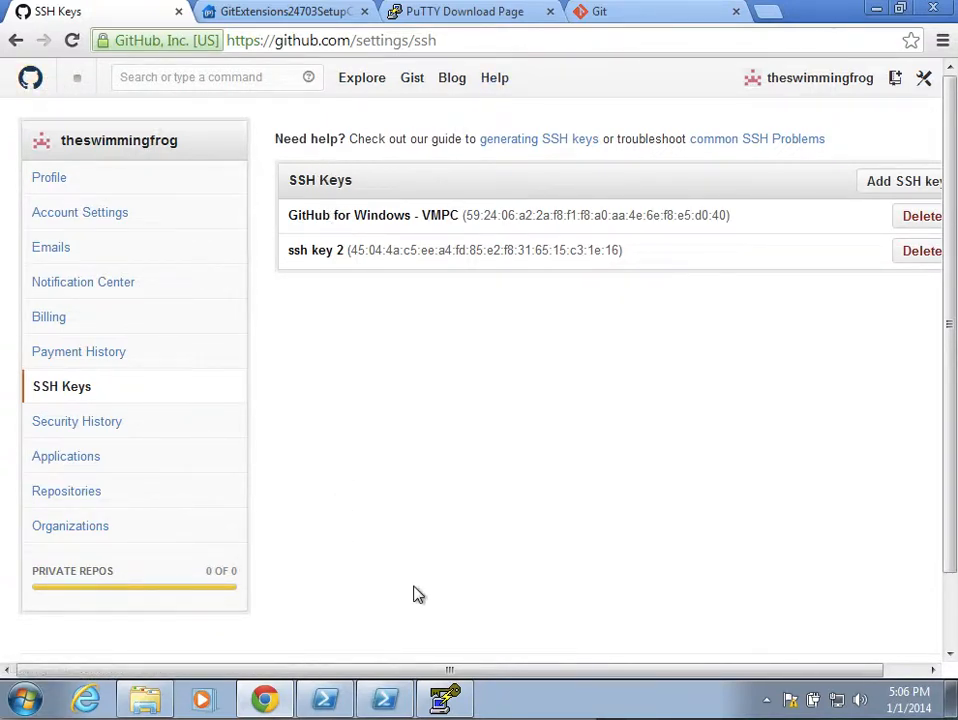
# Step: Launch Git Extensions in English and select PuTTY as the SSH client under Settings > SSH
pyautogui.click(25, 700)
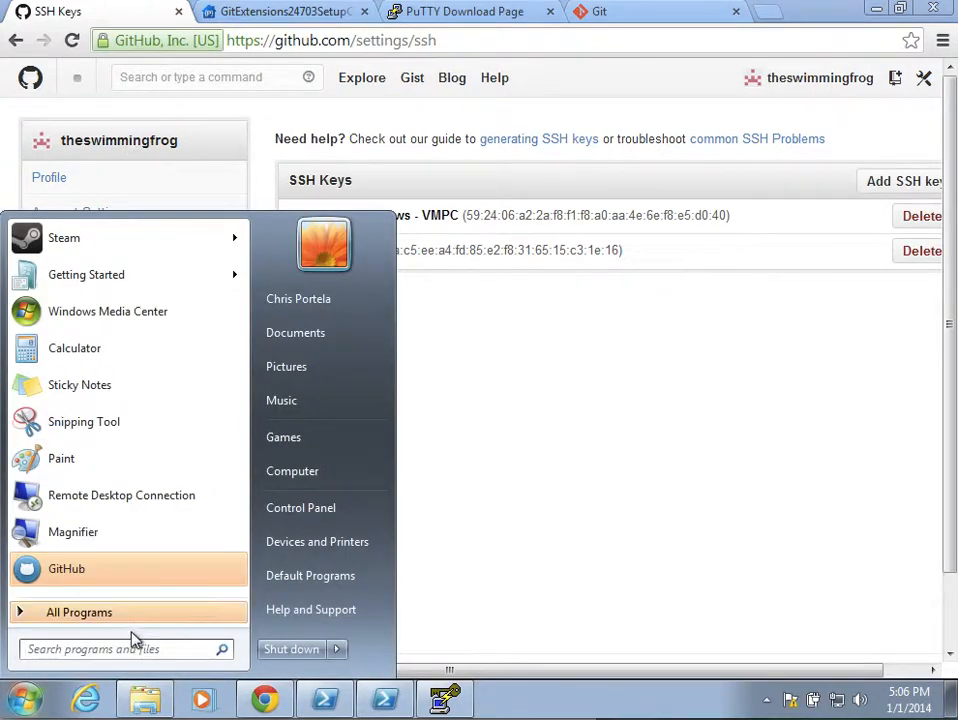
pyautogui.write('git')
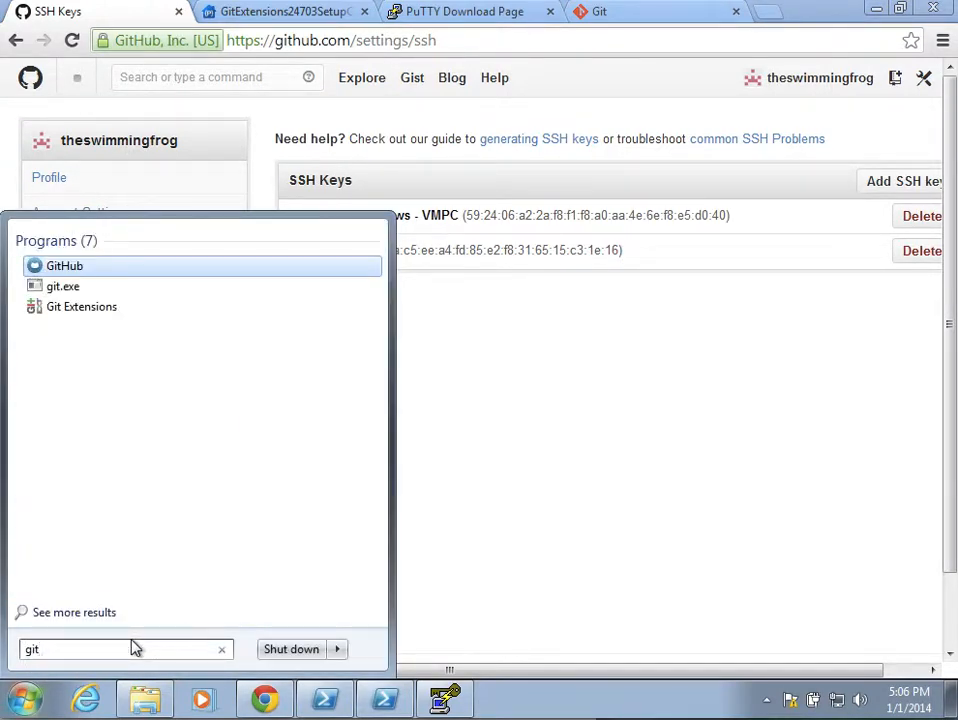
pyautogui.click(98, 310)
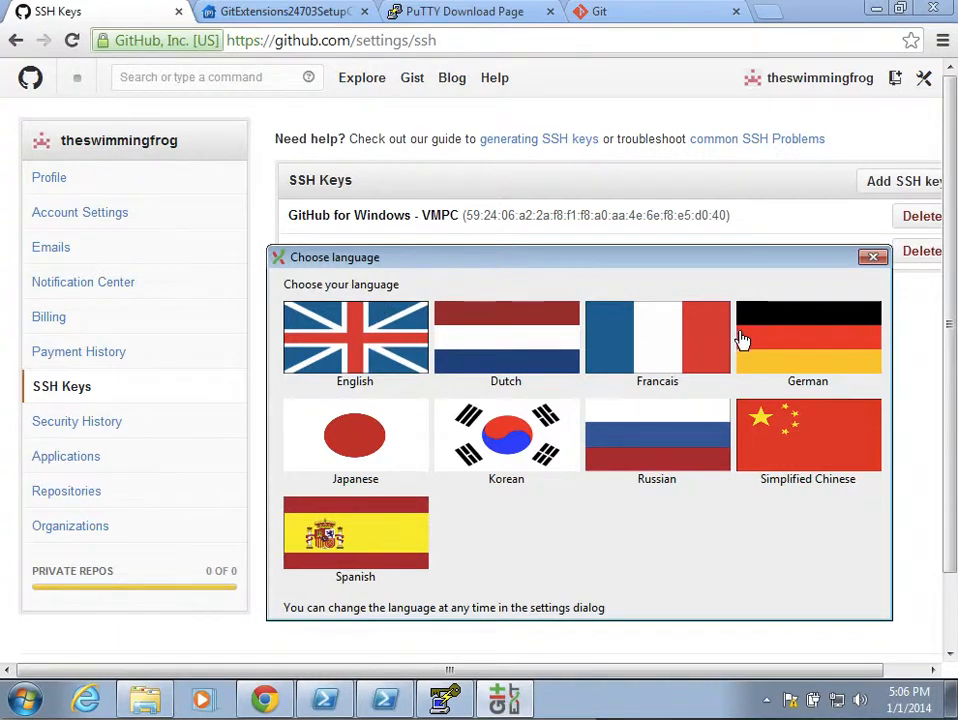
pyautogui.click(376, 361)
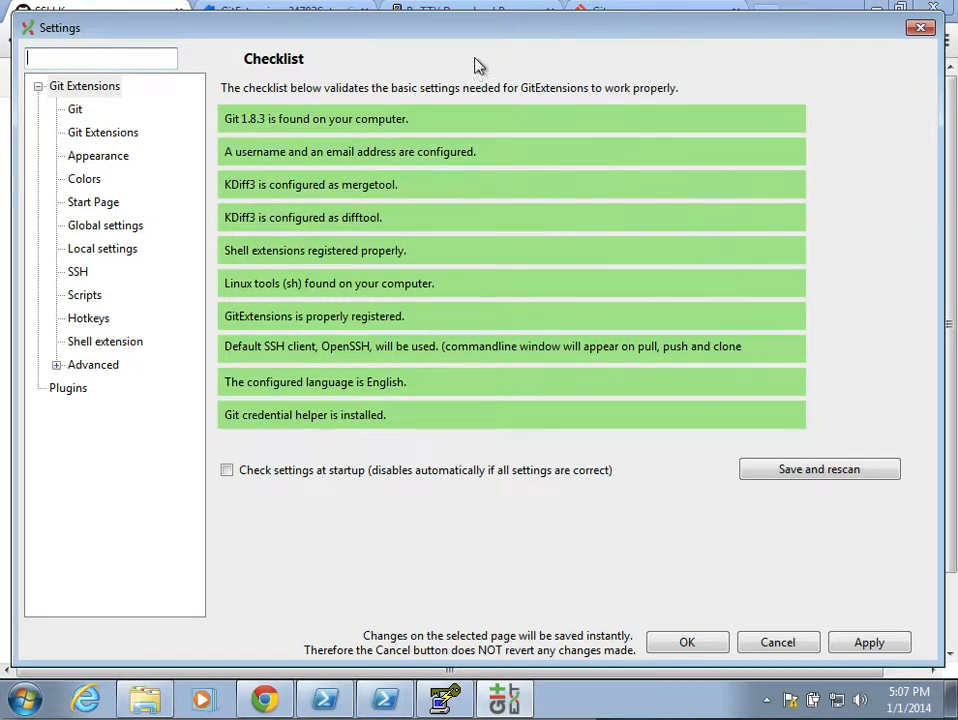
pyautogui.click(87, 282)
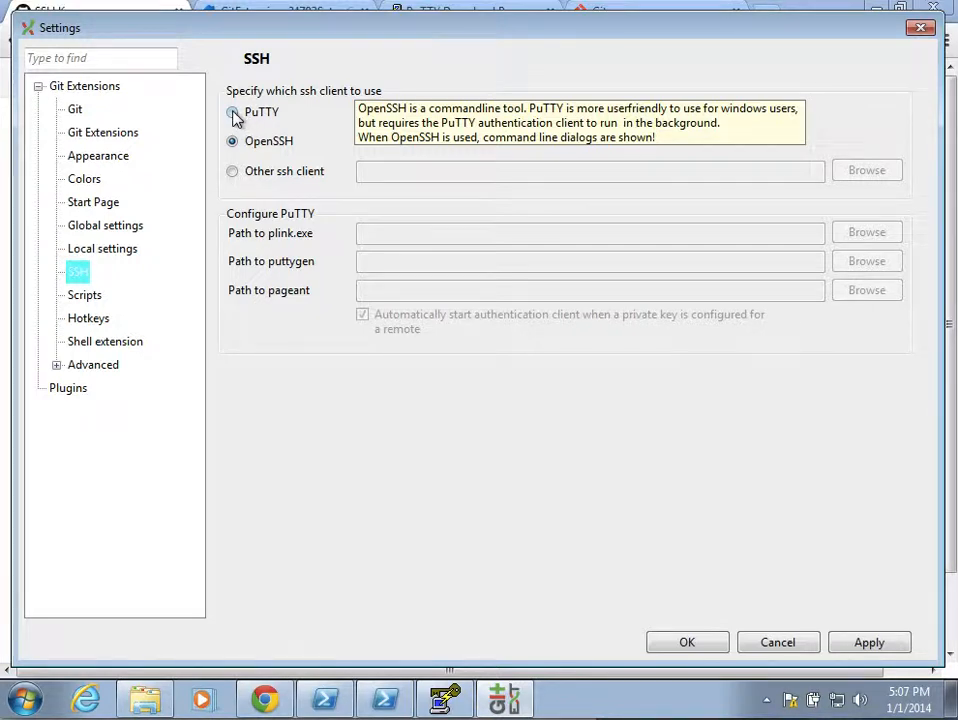
pyautogui.click(233, 113)
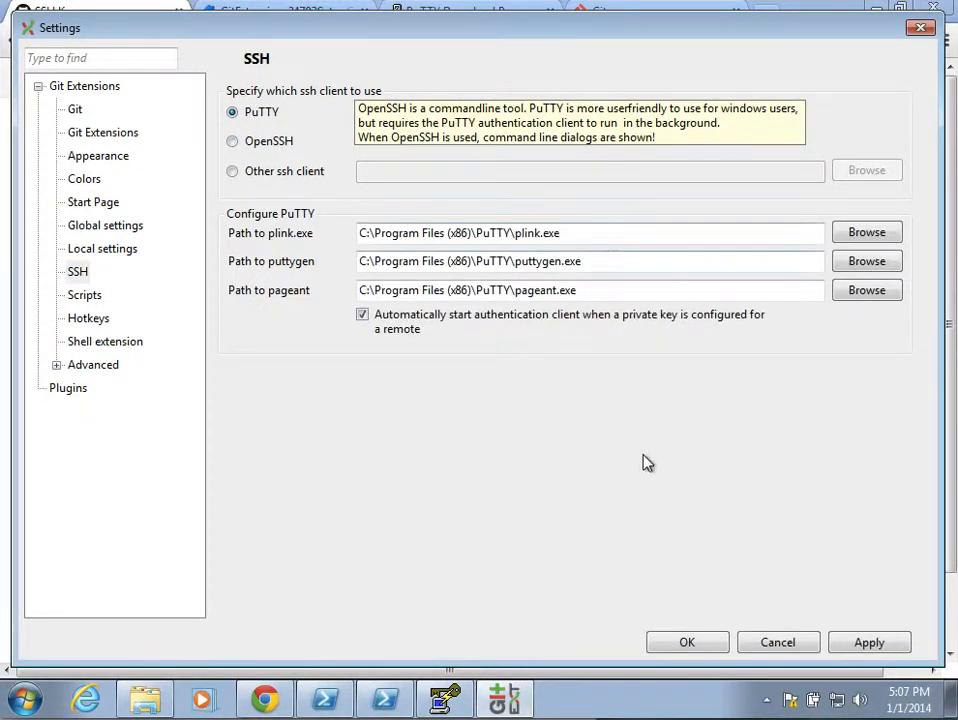
pyautogui.click(686, 643)
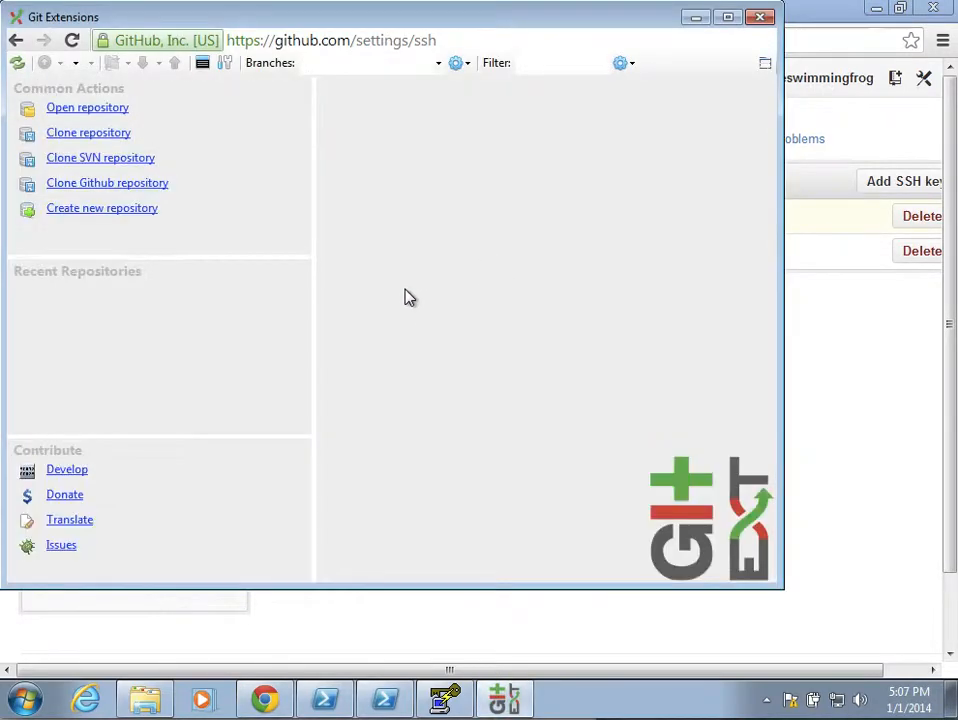
# Step: Browse to C:\Agilex\FITMAP.Windows8 in the Open local repository dialog and open it
pyautogui.click(407, 30)
pyautogui.moveTo(407, 30); pyautogui.dragTo(463, 62)
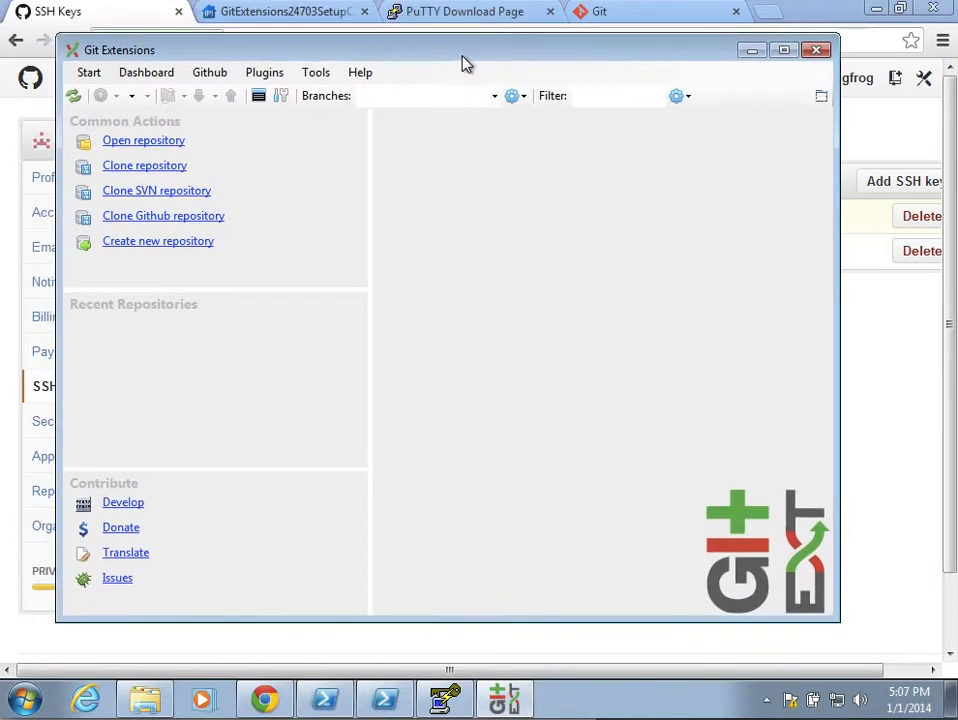
pyautogui.click(171, 145)
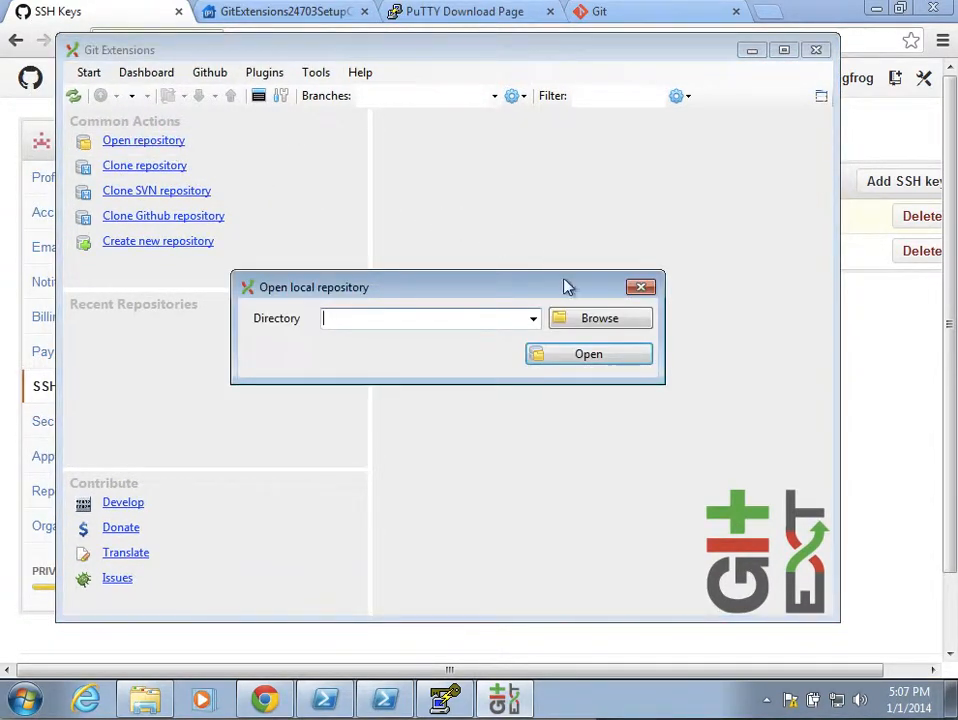
pyautogui.click(560, 318)
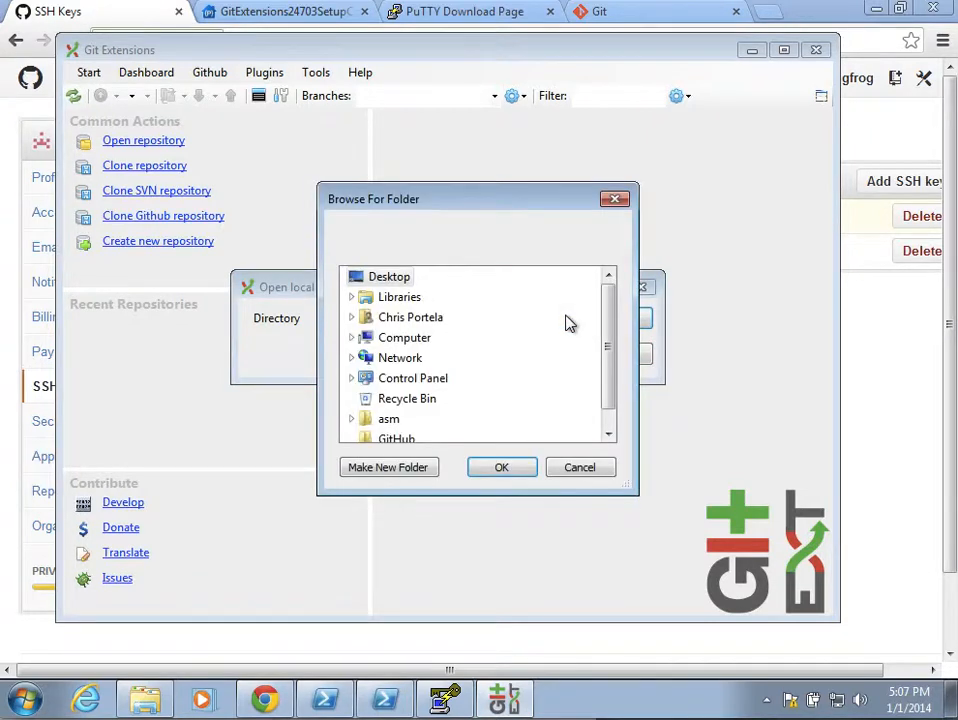
pyautogui.click(351, 338)
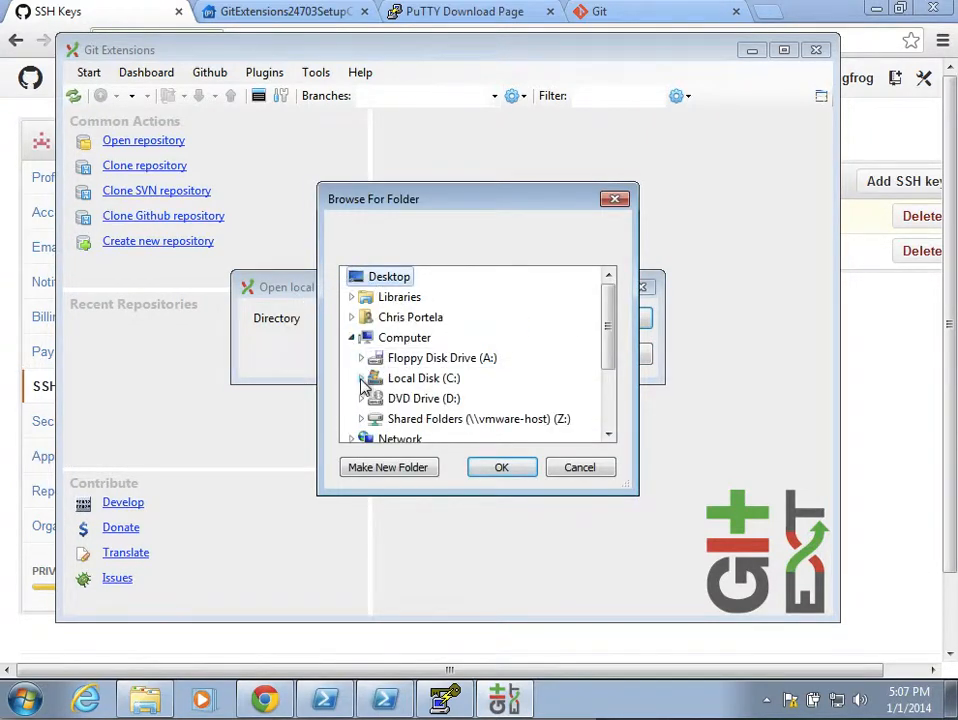
pyautogui.click(362, 380)
pyautogui.click(369, 296)
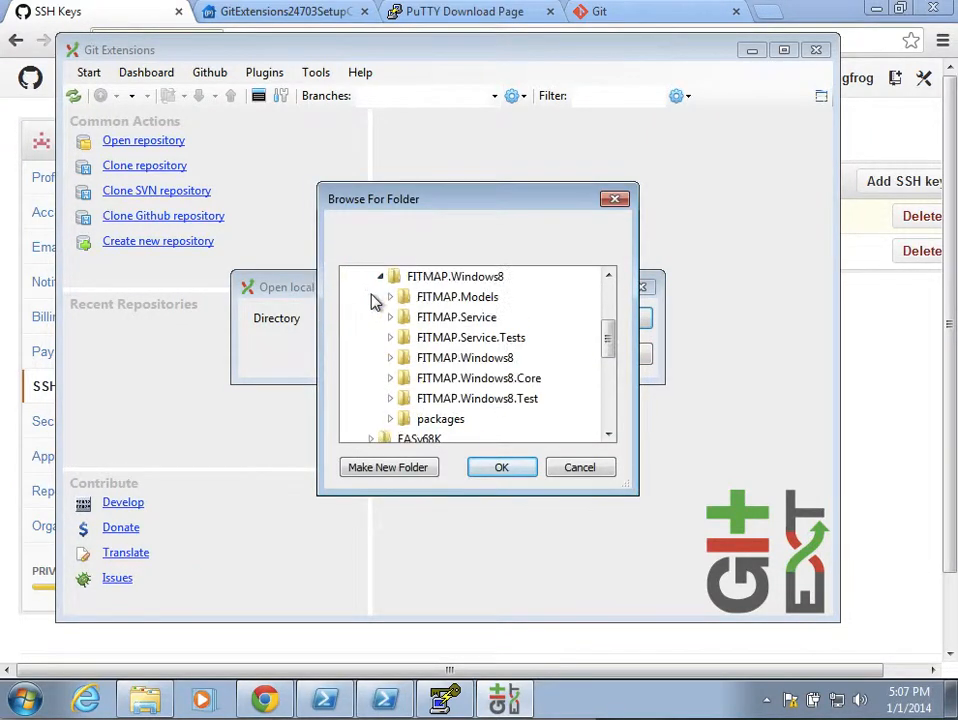
pyautogui.click(453, 280)
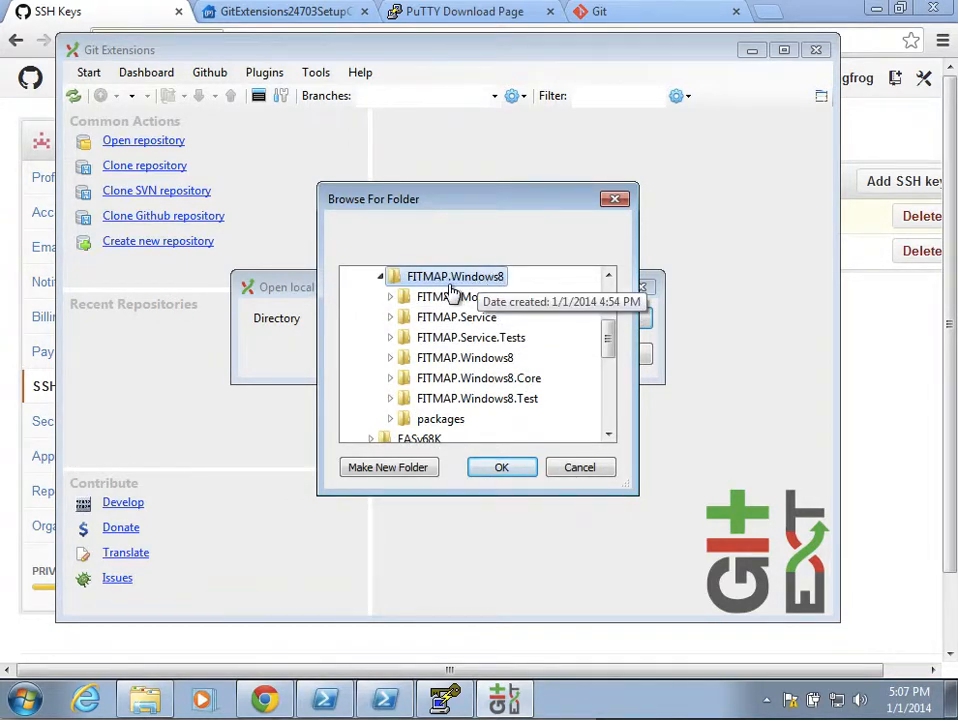
pyautogui.click(609, 345)
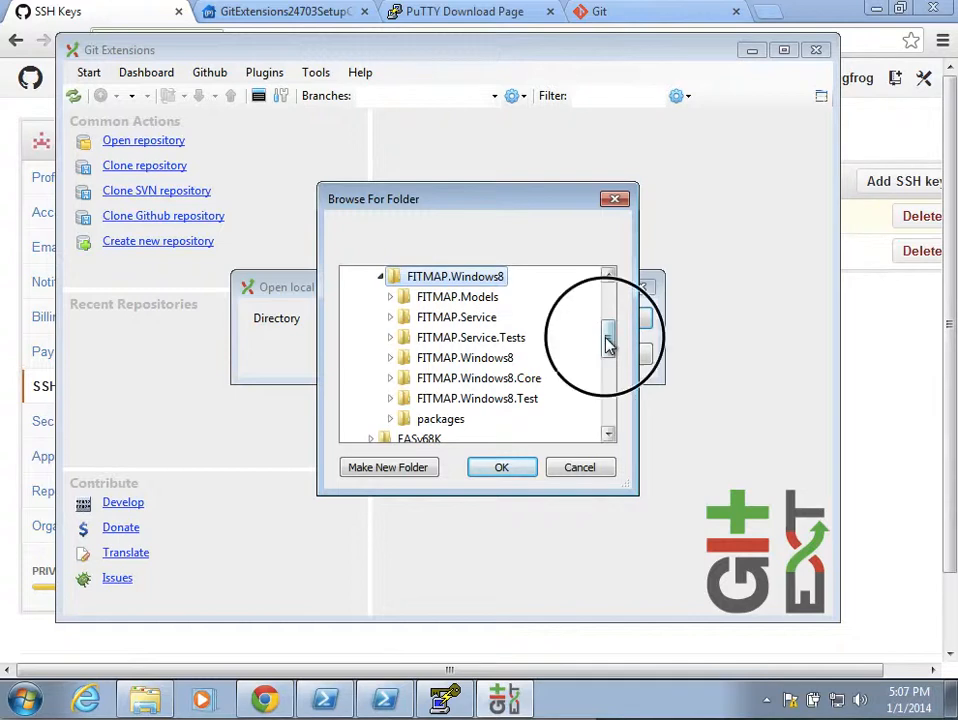
pyautogui.moveTo(609, 345); pyautogui.dragTo(609, 336)
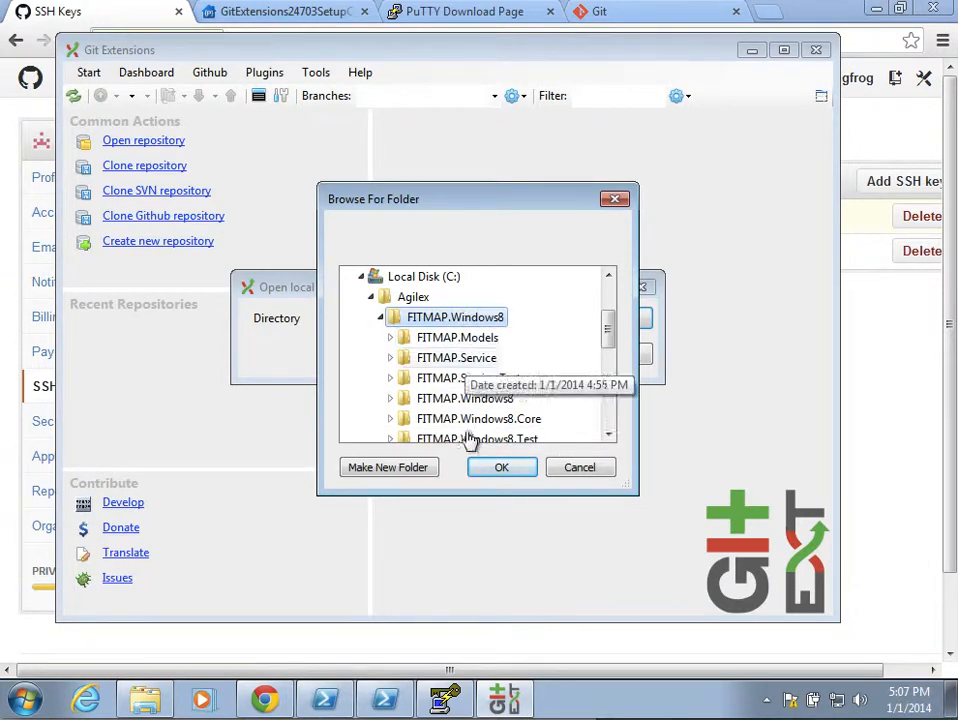
pyautogui.click(507, 468)
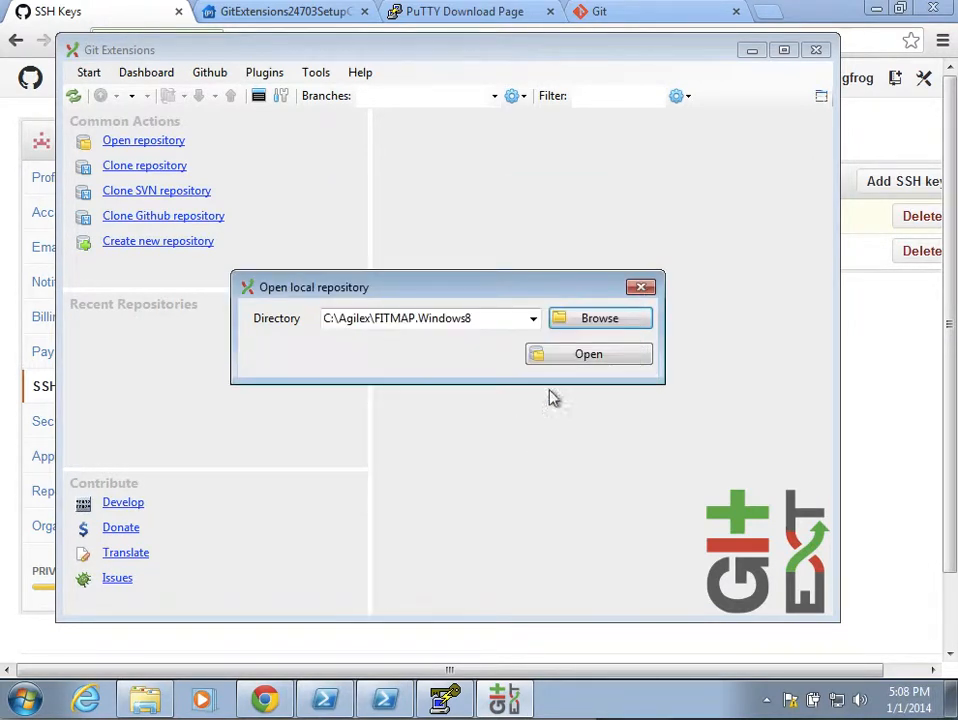
pyautogui.click(581, 357)
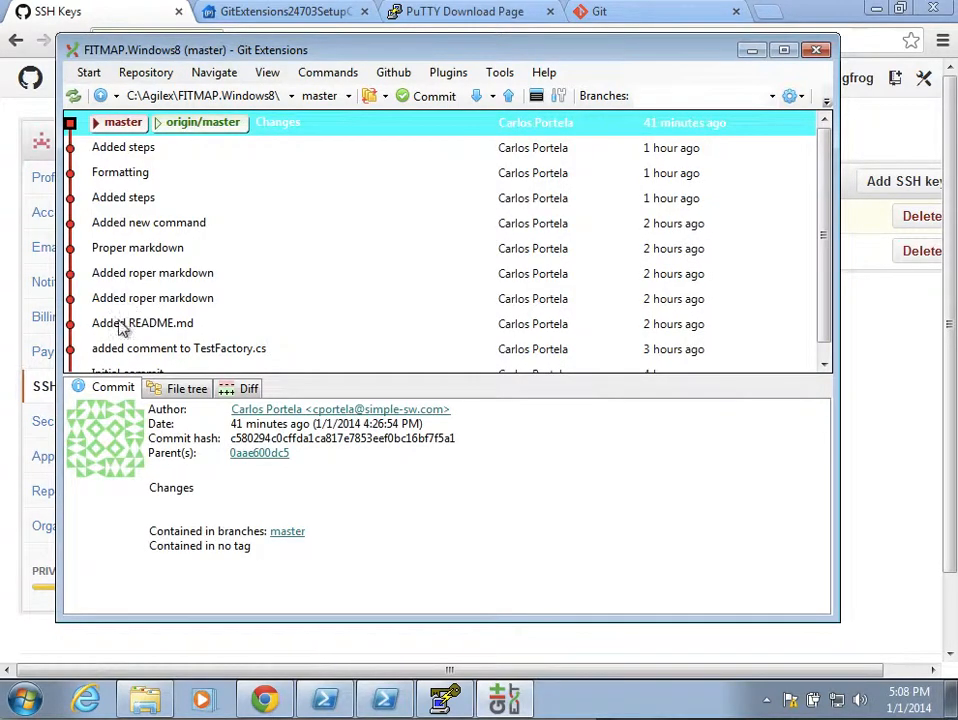
# Step: Start the PuTTY authentication agent (Pageant) from the Tools > PuTTY menu
pyautogui.scroll(-1, 172, 220)
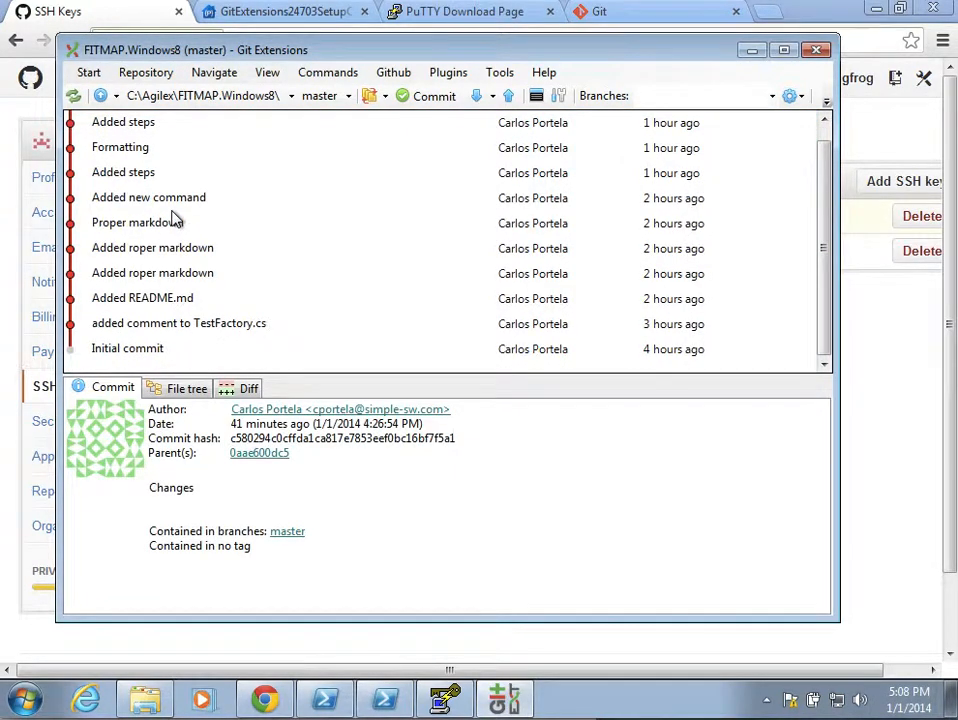
pyautogui.scroll(1, 174, 221)
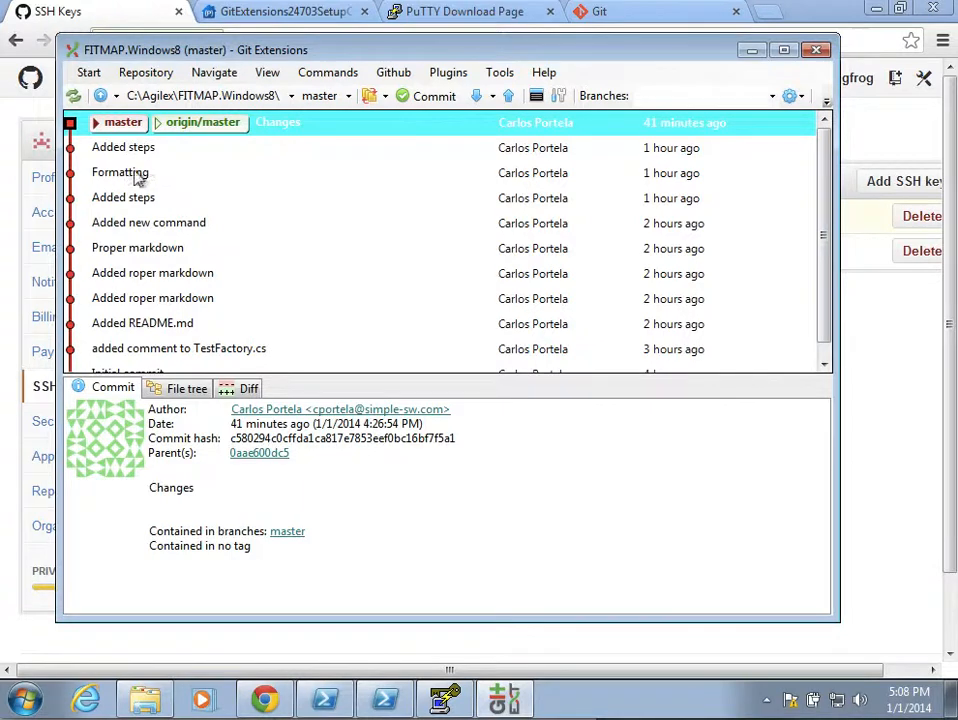
pyautogui.scroll(-1, 142, 347)
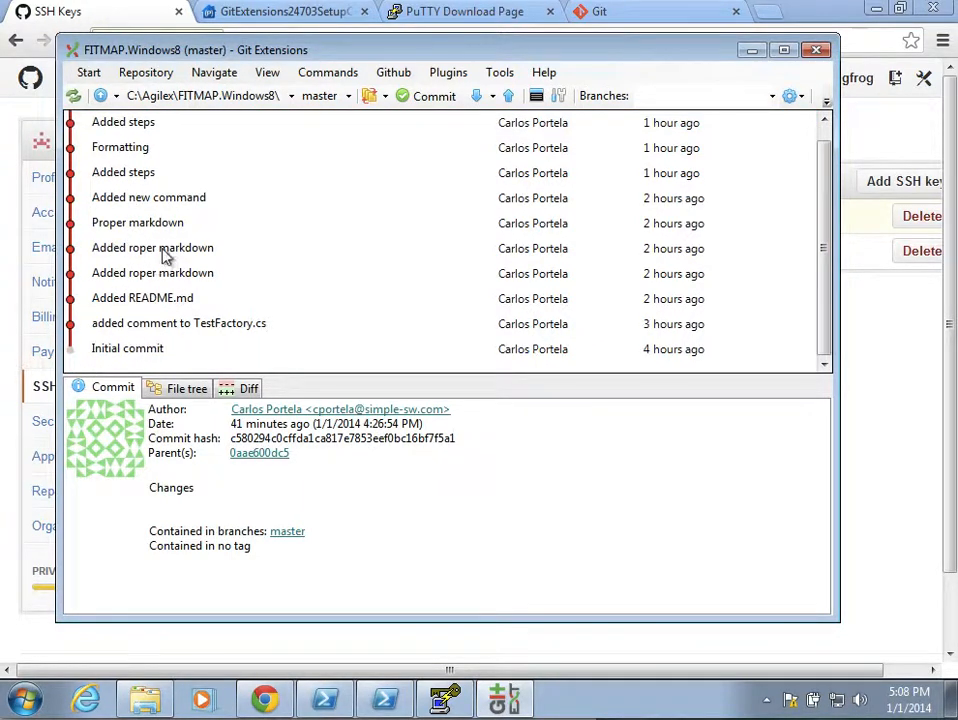
pyautogui.scroll(1, 166, 257)
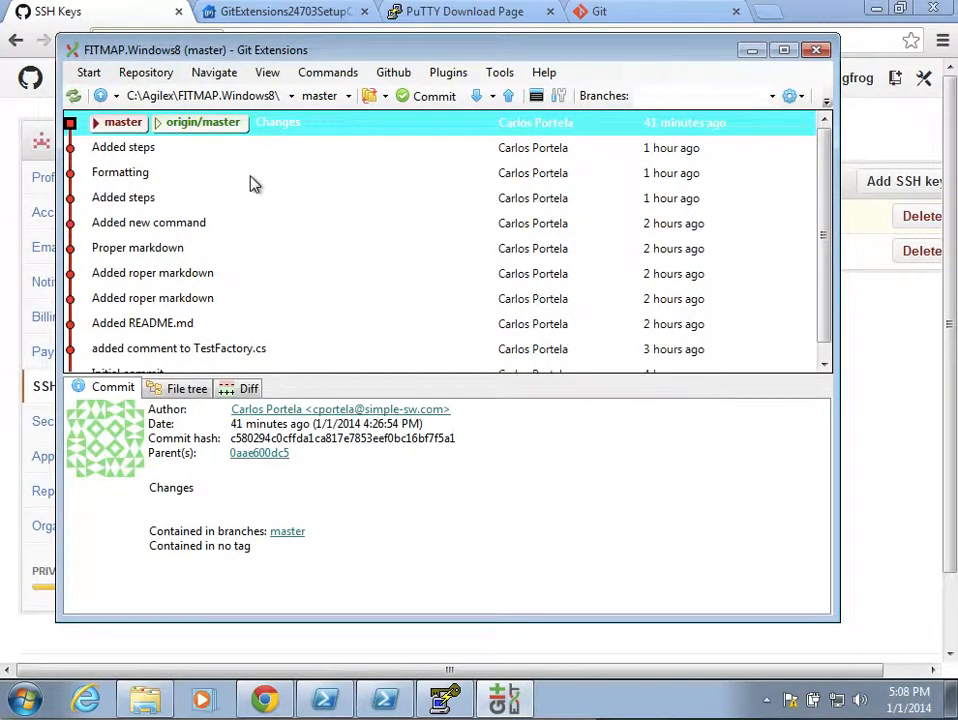
pyautogui.click(488, 79)
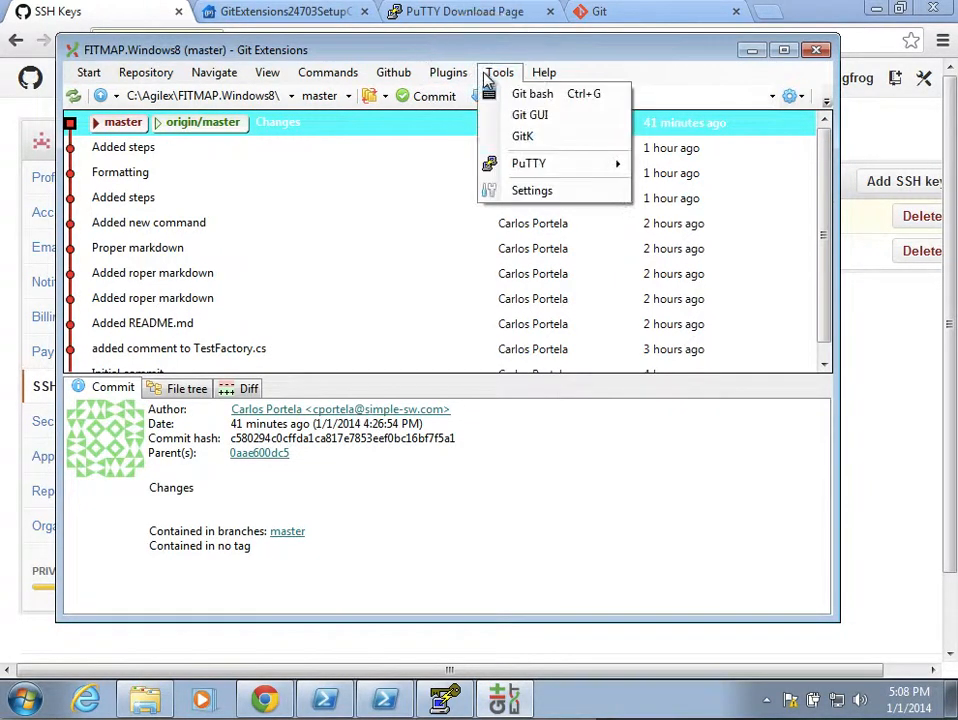
pyautogui.moveTo(516, 172)
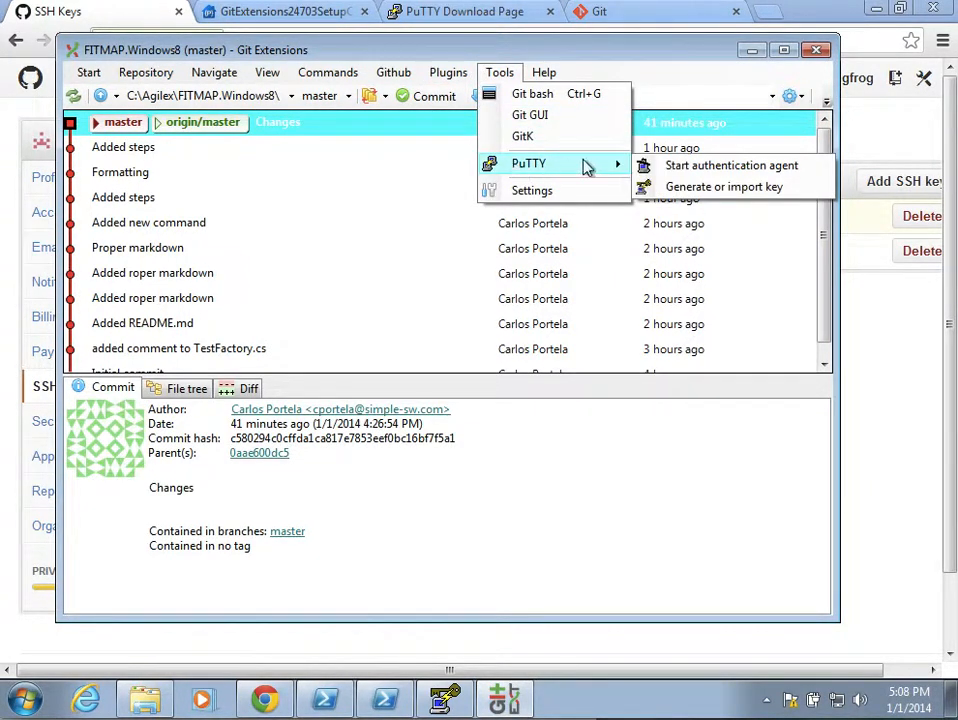
pyautogui.click(680, 168)
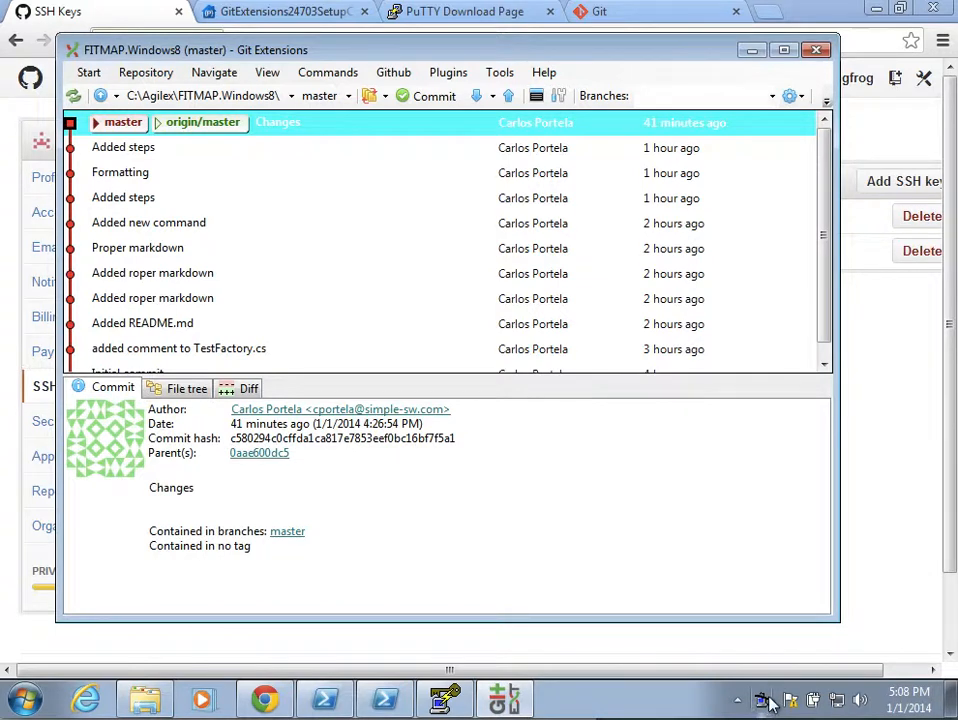
# Step: Add Desktop\theswimmingfrog.ppk to Pageant and unlock it with its passphrase
pyautogui.click(762, 703)
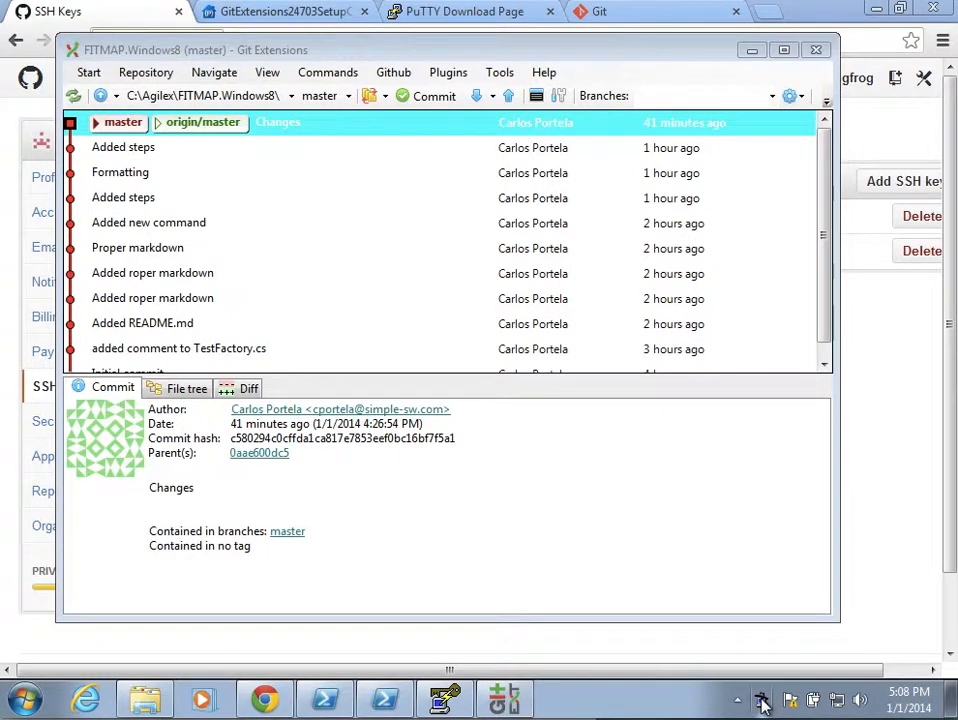
pyautogui.rightClick(762, 703)
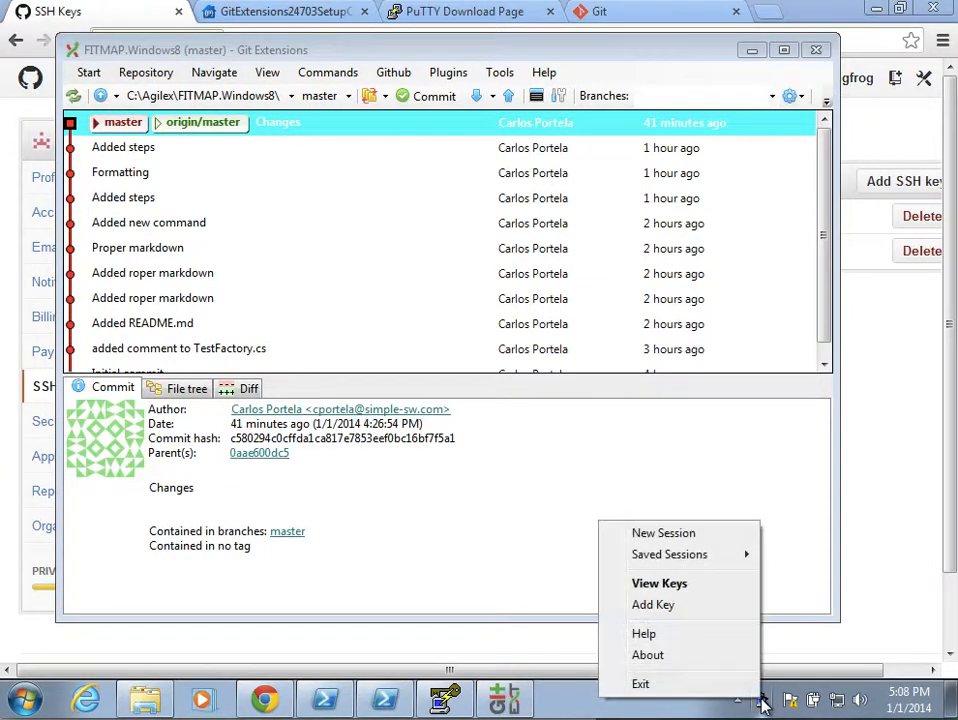
pyautogui.click(706, 606)
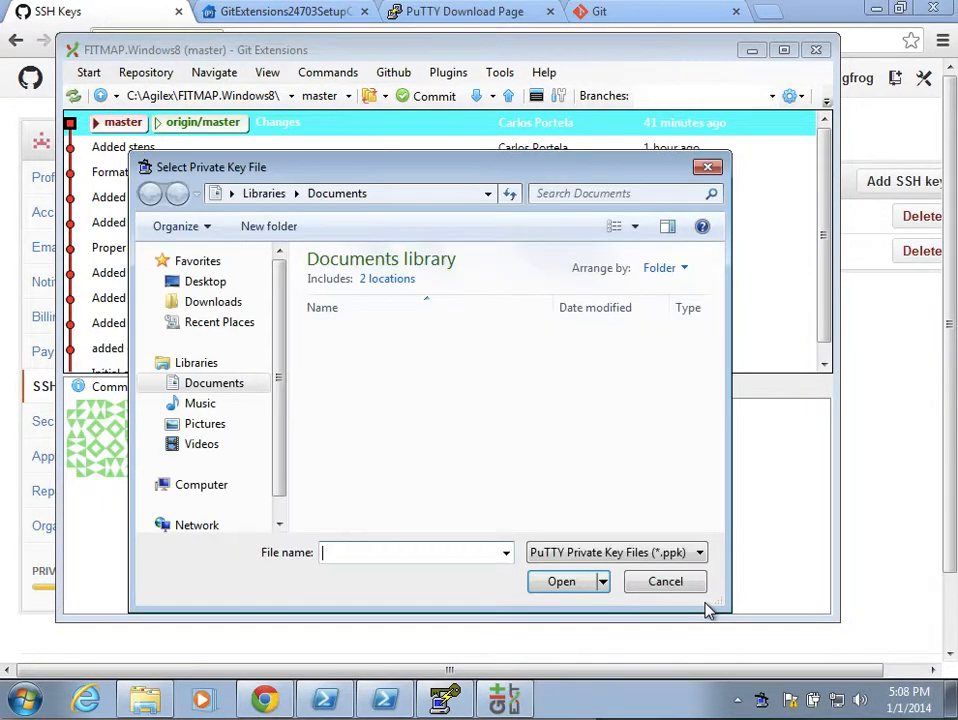
pyautogui.click(207, 310)
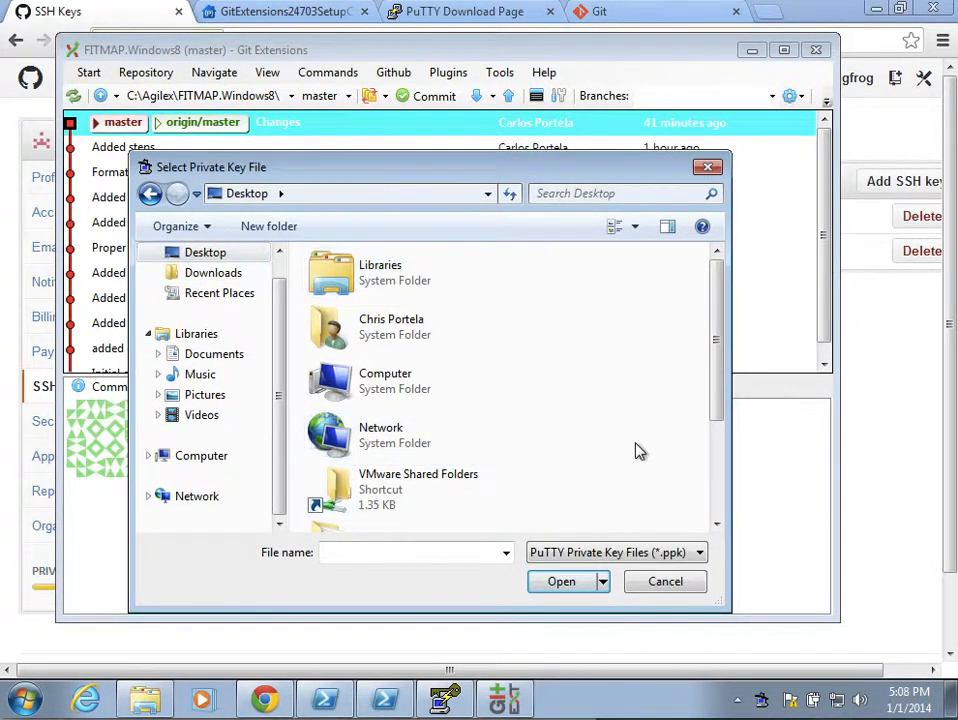
pyautogui.scroll(-2, 635, 451)
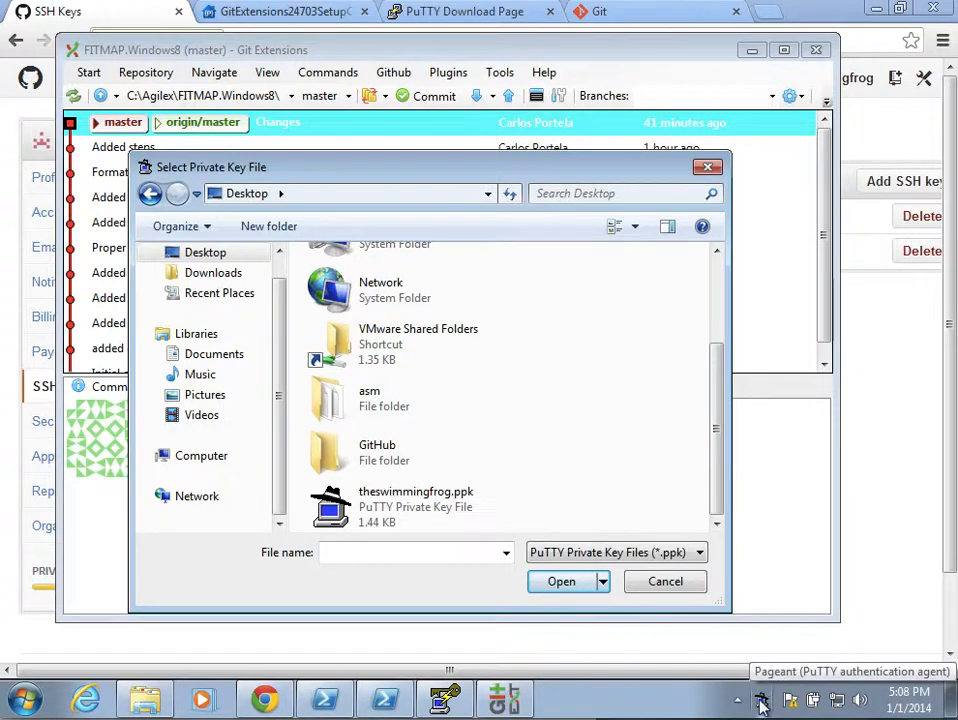
pyautogui.click(447, 520)
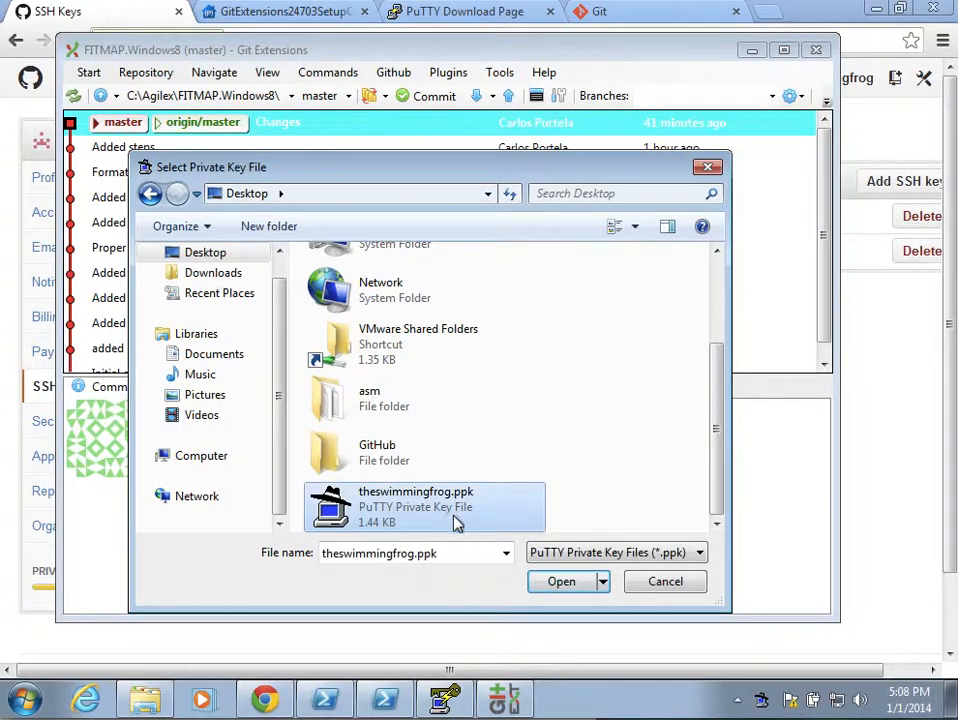
pyautogui.click(563, 582)
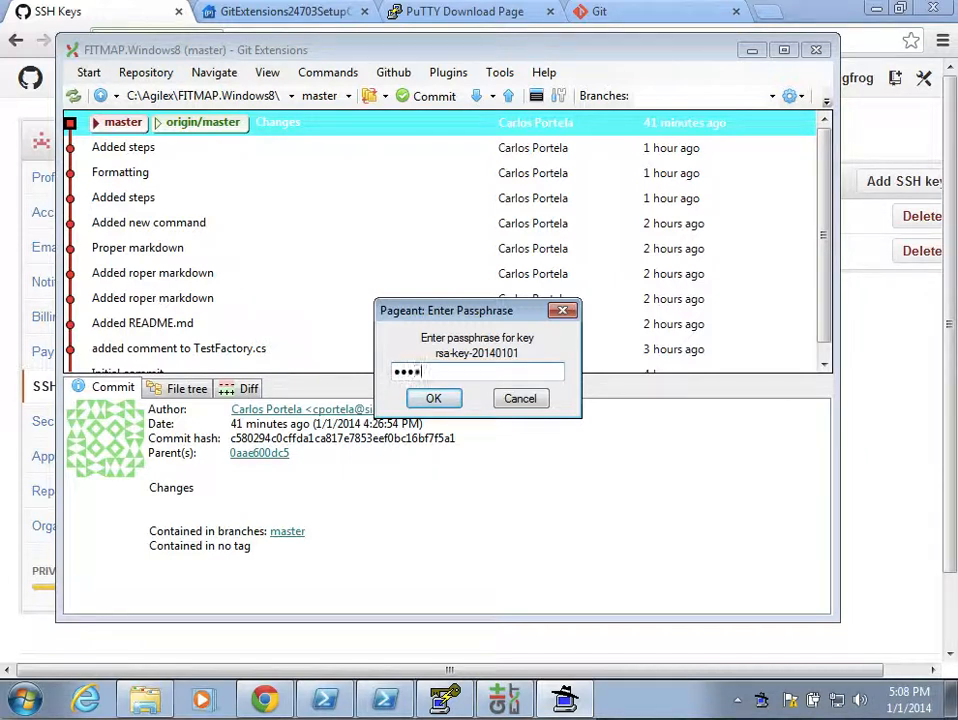
pyautogui.click(431, 398)
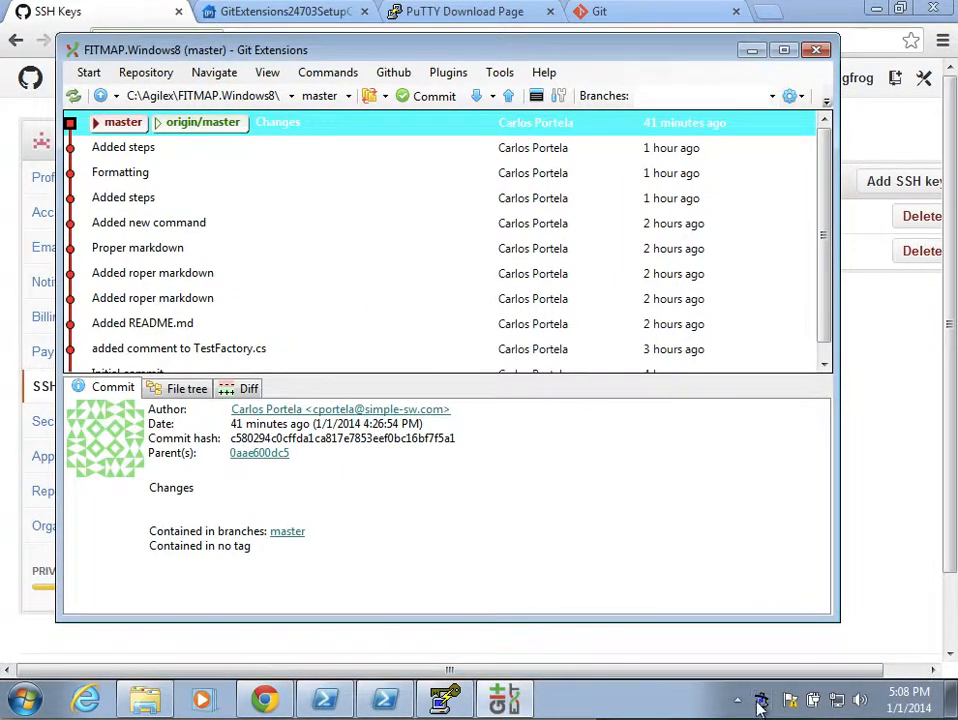
# Step: Confirm in Pageant's key list that rsa-key-20140101 is loaded
pyautogui.rightClick(761, 700)
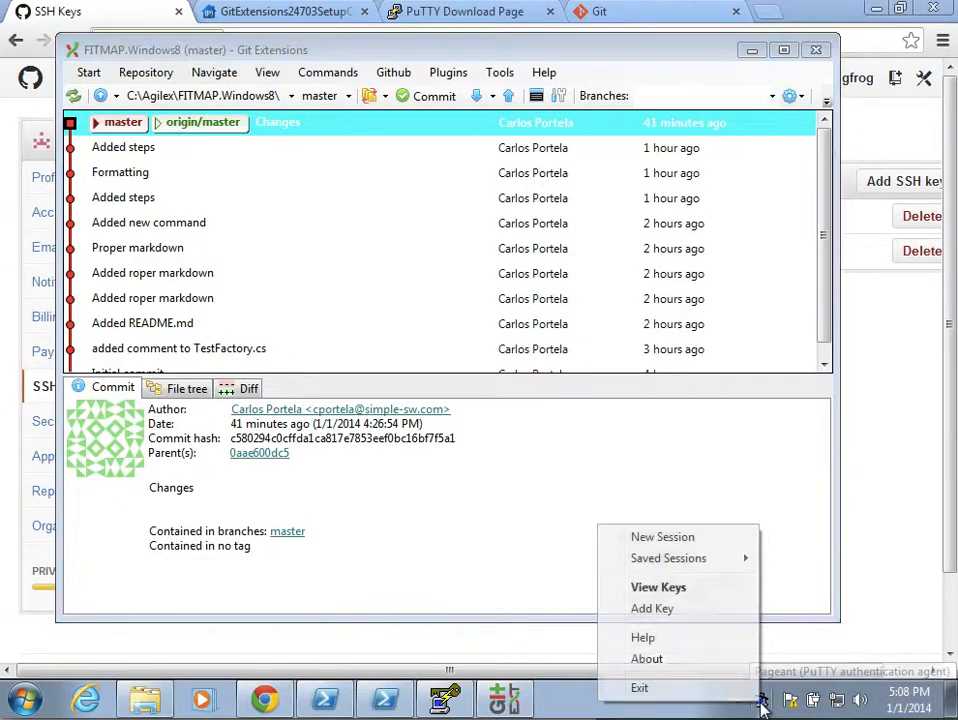
pyautogui.click(690, 590)
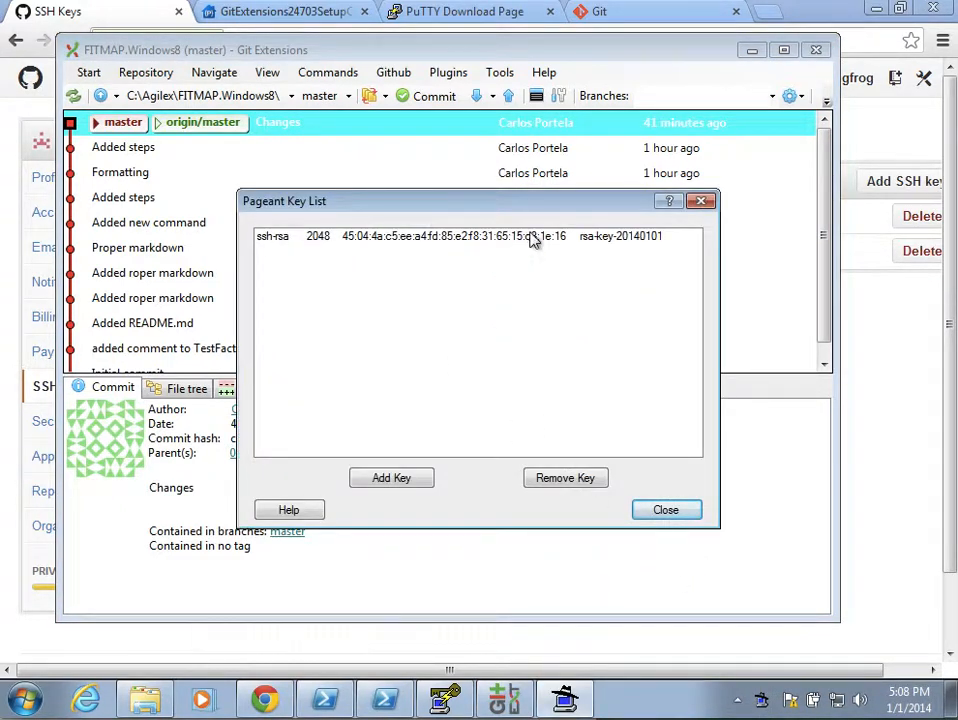
pyautogui.click(662, 510)
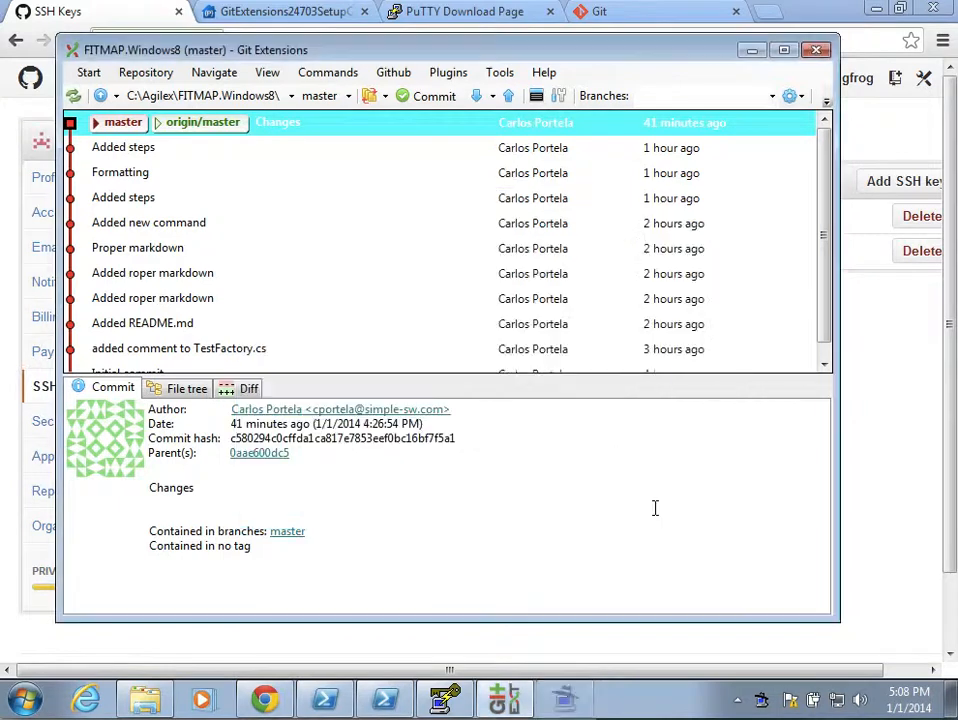
# Step: Pull from remote origin, trusting and caching GitHub's host key with 'y'
pyautogui.click(477, 99)
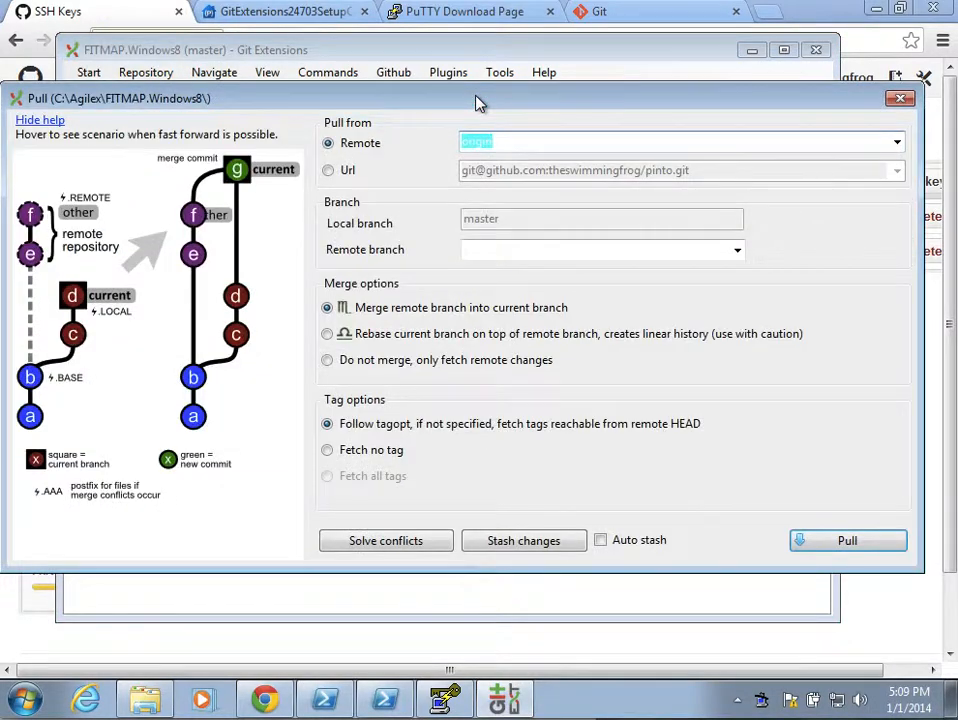
pyautogui.click(541, 141)
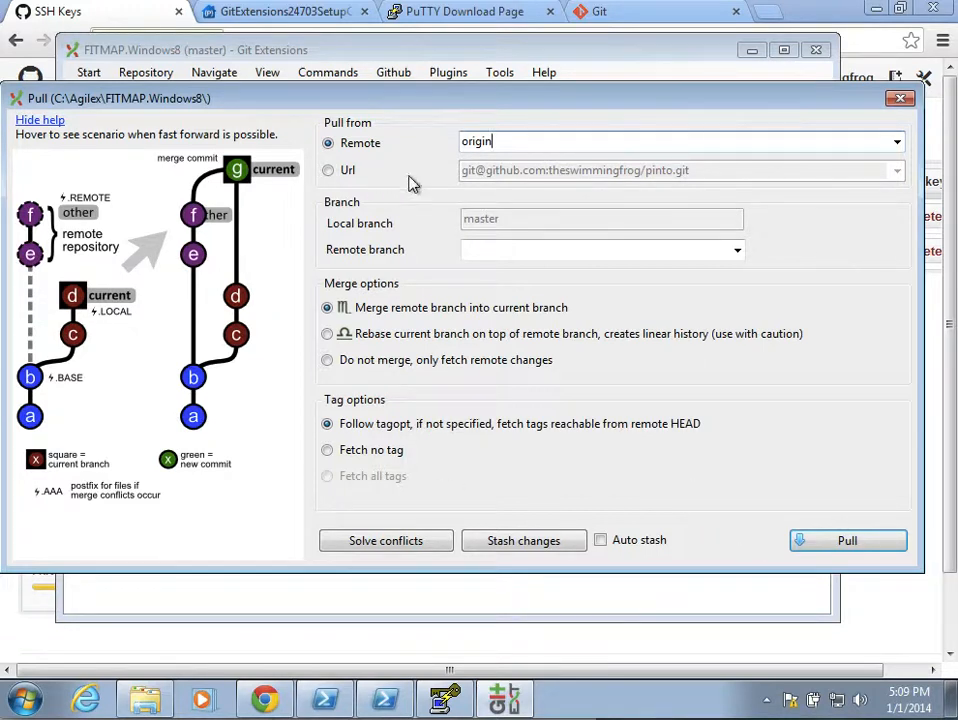
pyautogui.click(826, 545)
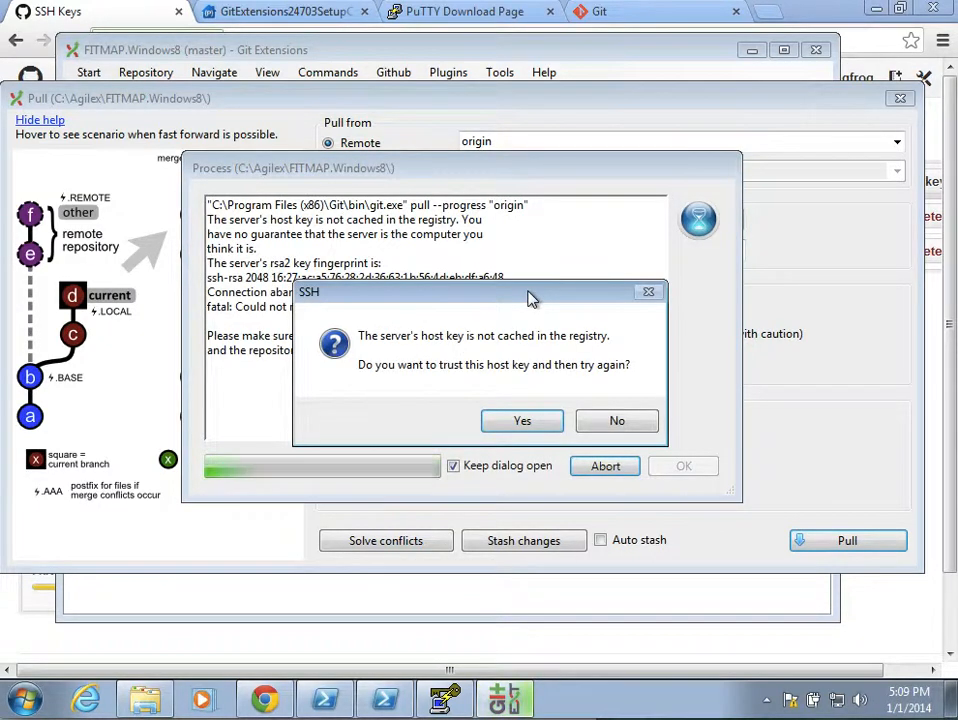
pyautogui.click(527, 422)
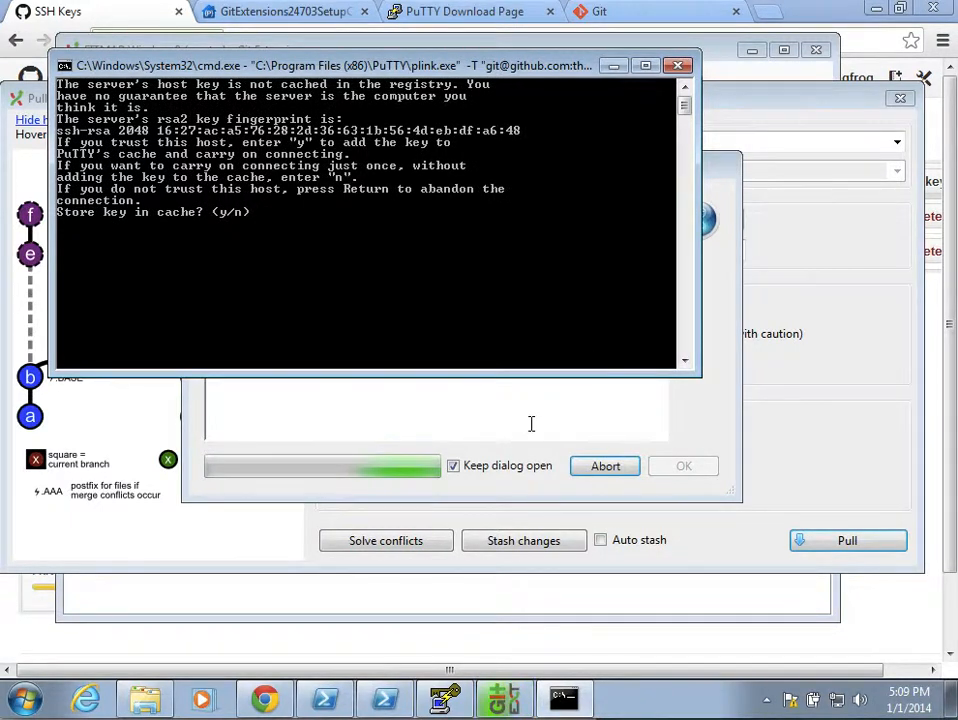
pyautogui.write('y')
pyautogui.press('Return')
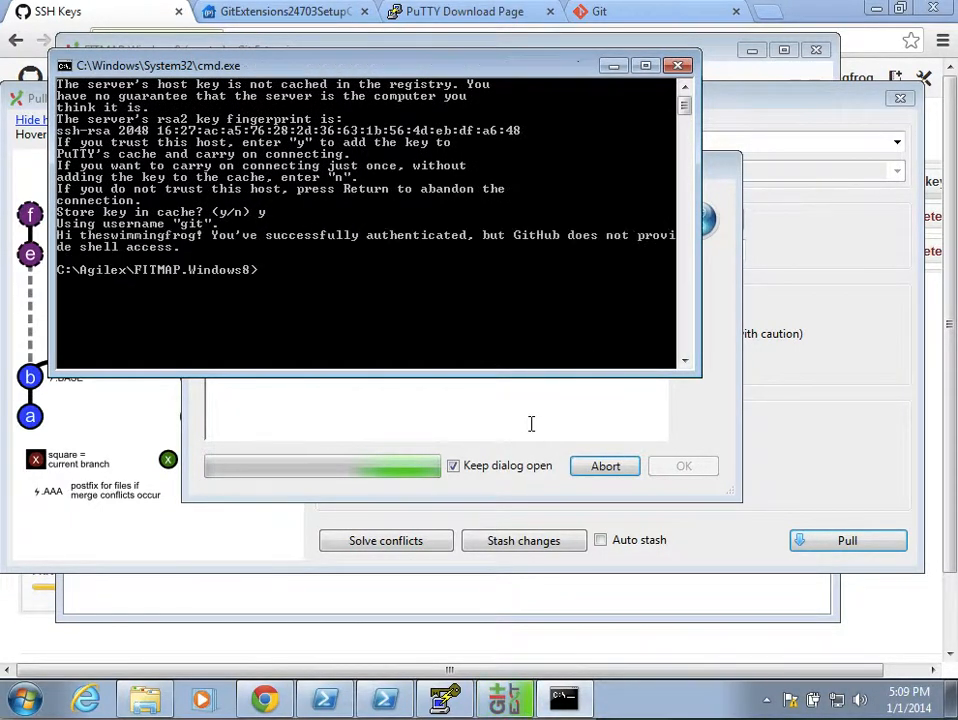
# Step: Exit the console with 'exit' and close the finished pull output
pyautogui.write('exit')
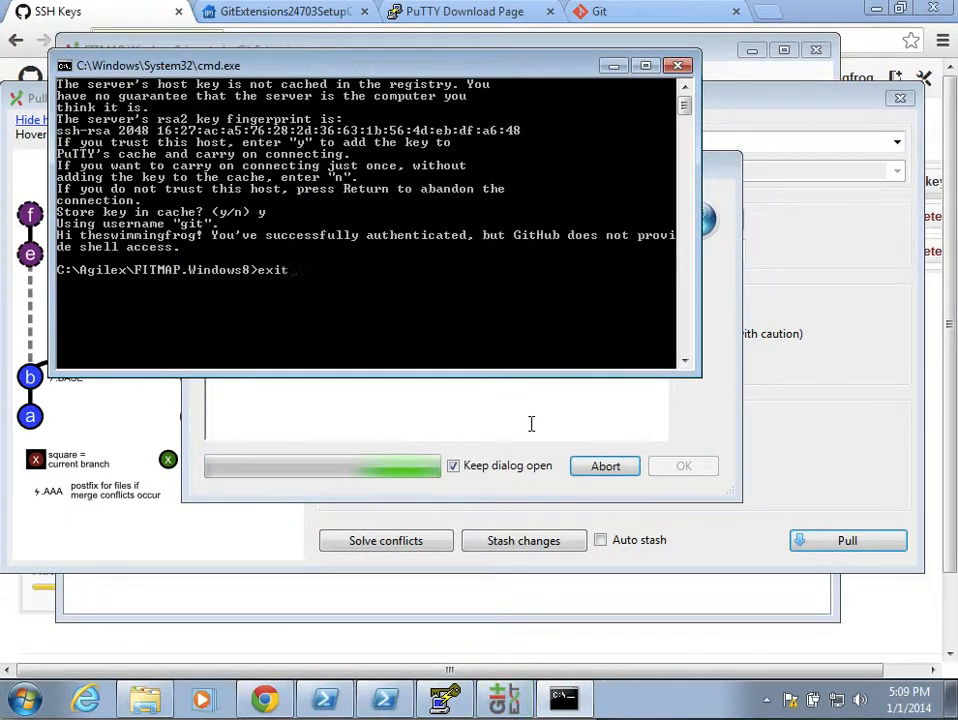
pyautogui.press('Return')
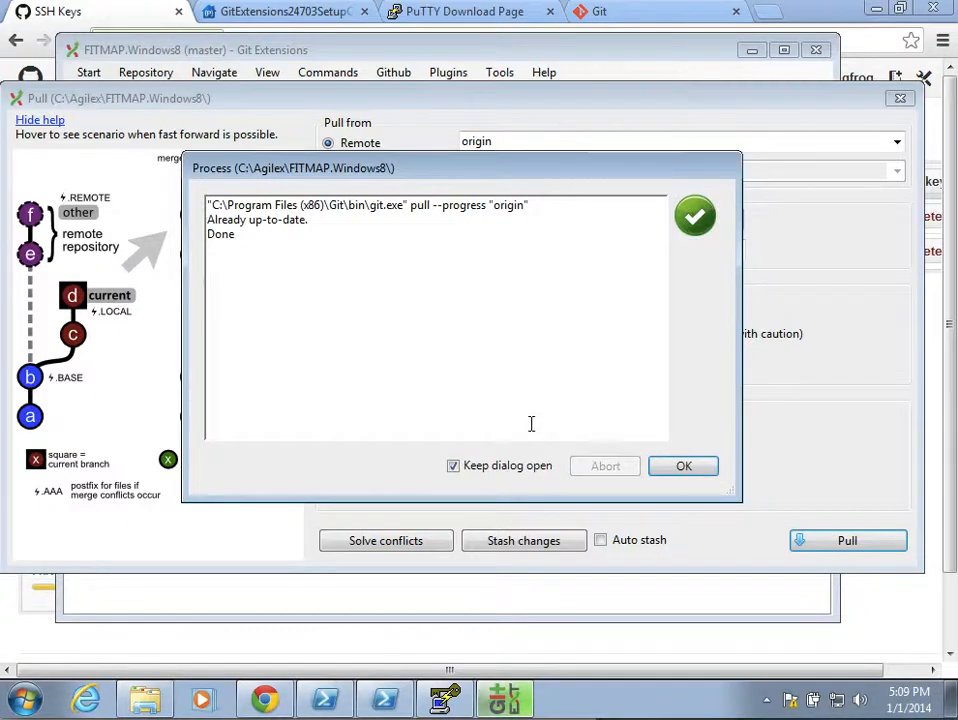
pyautogui.click(702, 470)
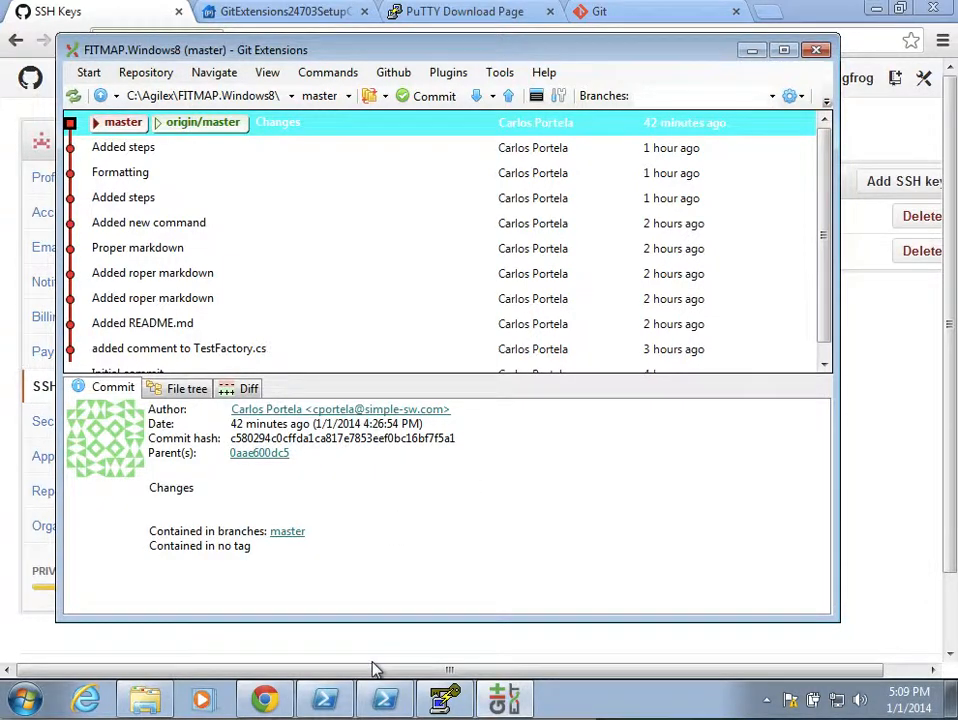
# Step: Glance at the Git Shell, then return to the FITMAP.Windows8 history window
pyautogui.click(385, 699)
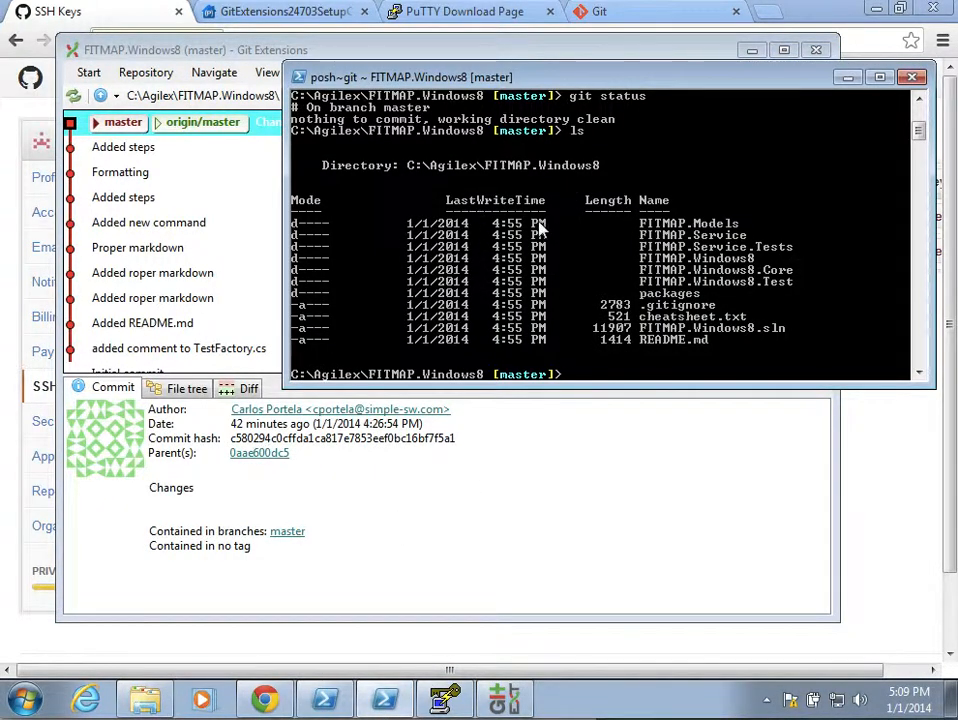
pyautogui.click(201, 56)
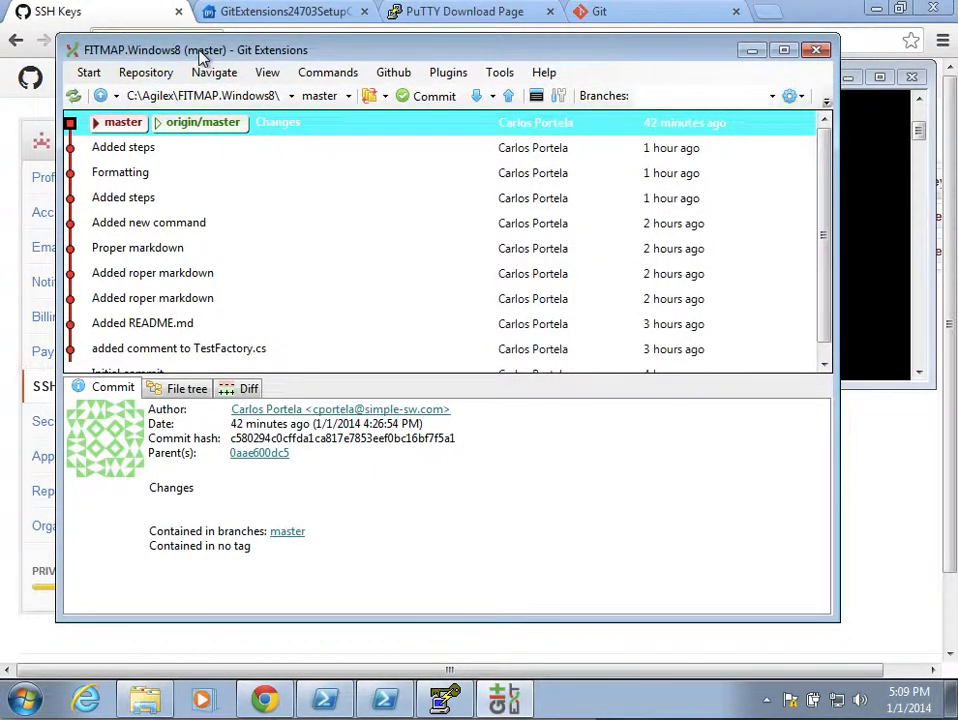